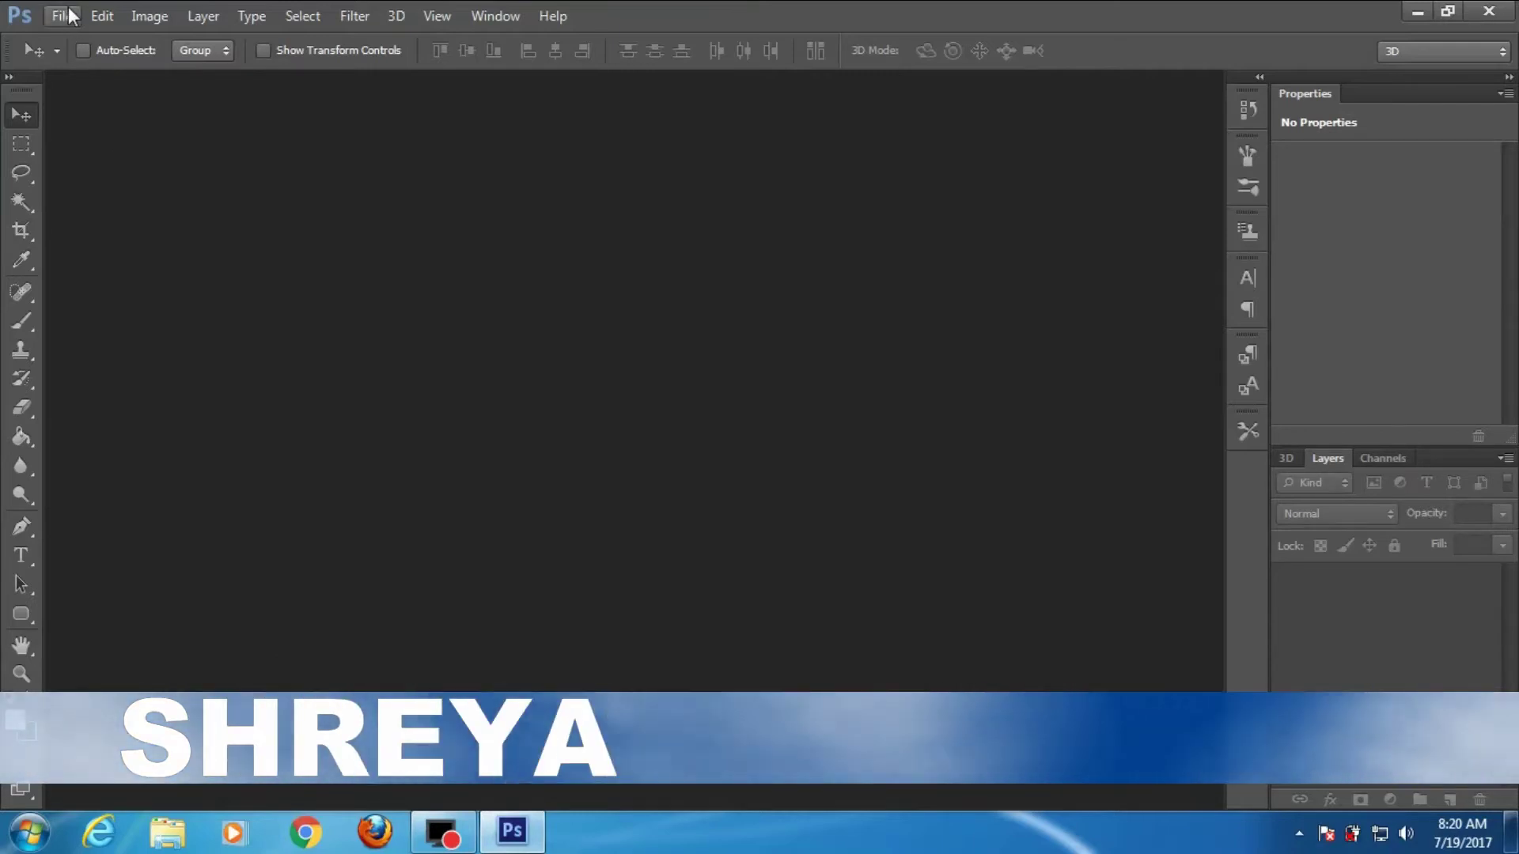
- Make a new 1920×1080 px document at 300 ppi and convert its Background into Layer 0
click(70, 16)
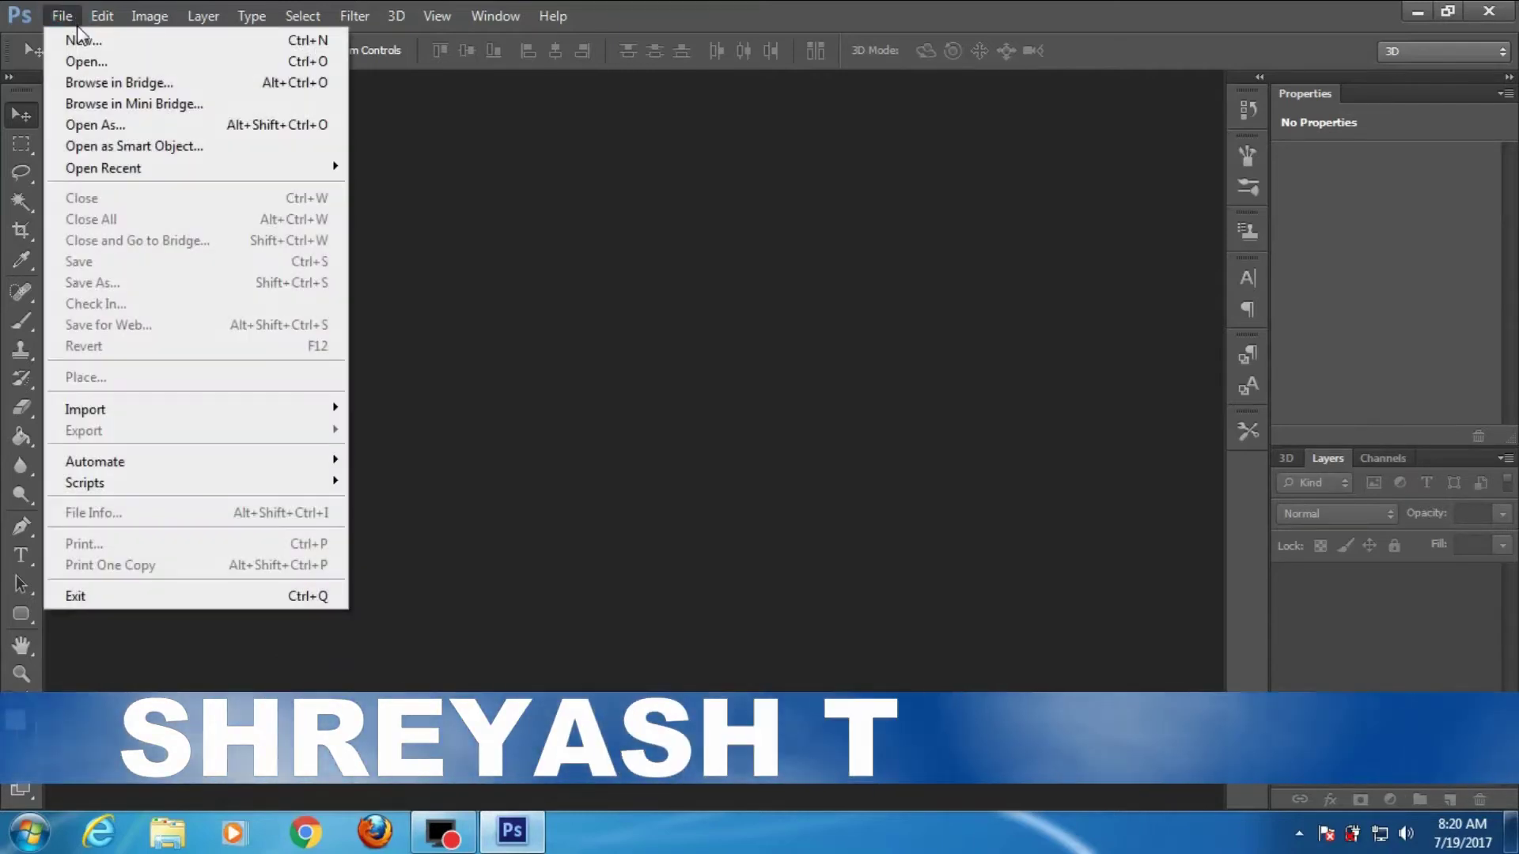
click(48, 41)
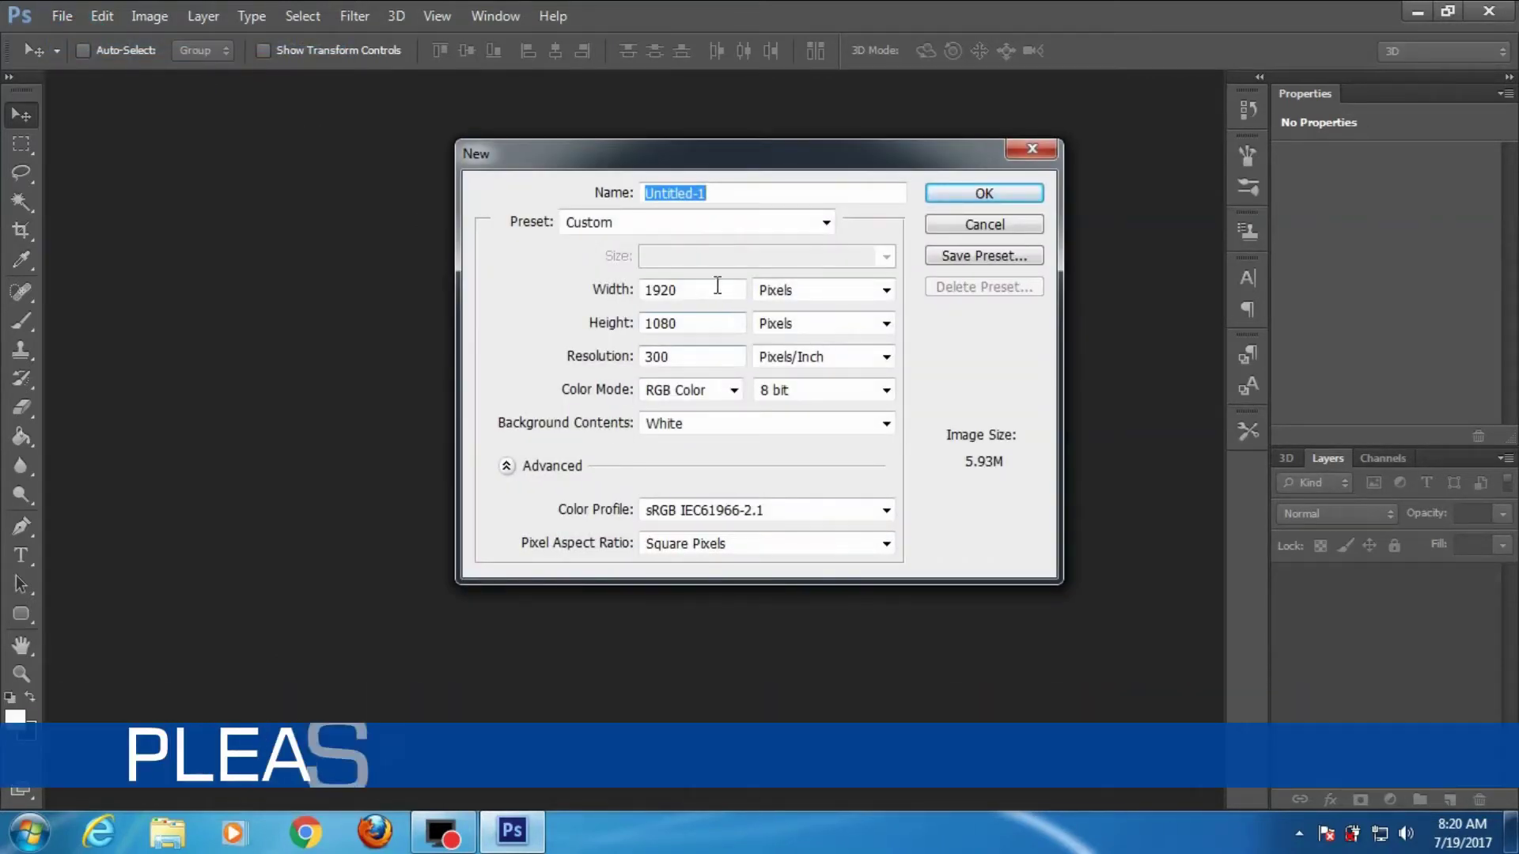
double_click(696, 290)
double_click(684, 325)
double_click(678, 358)
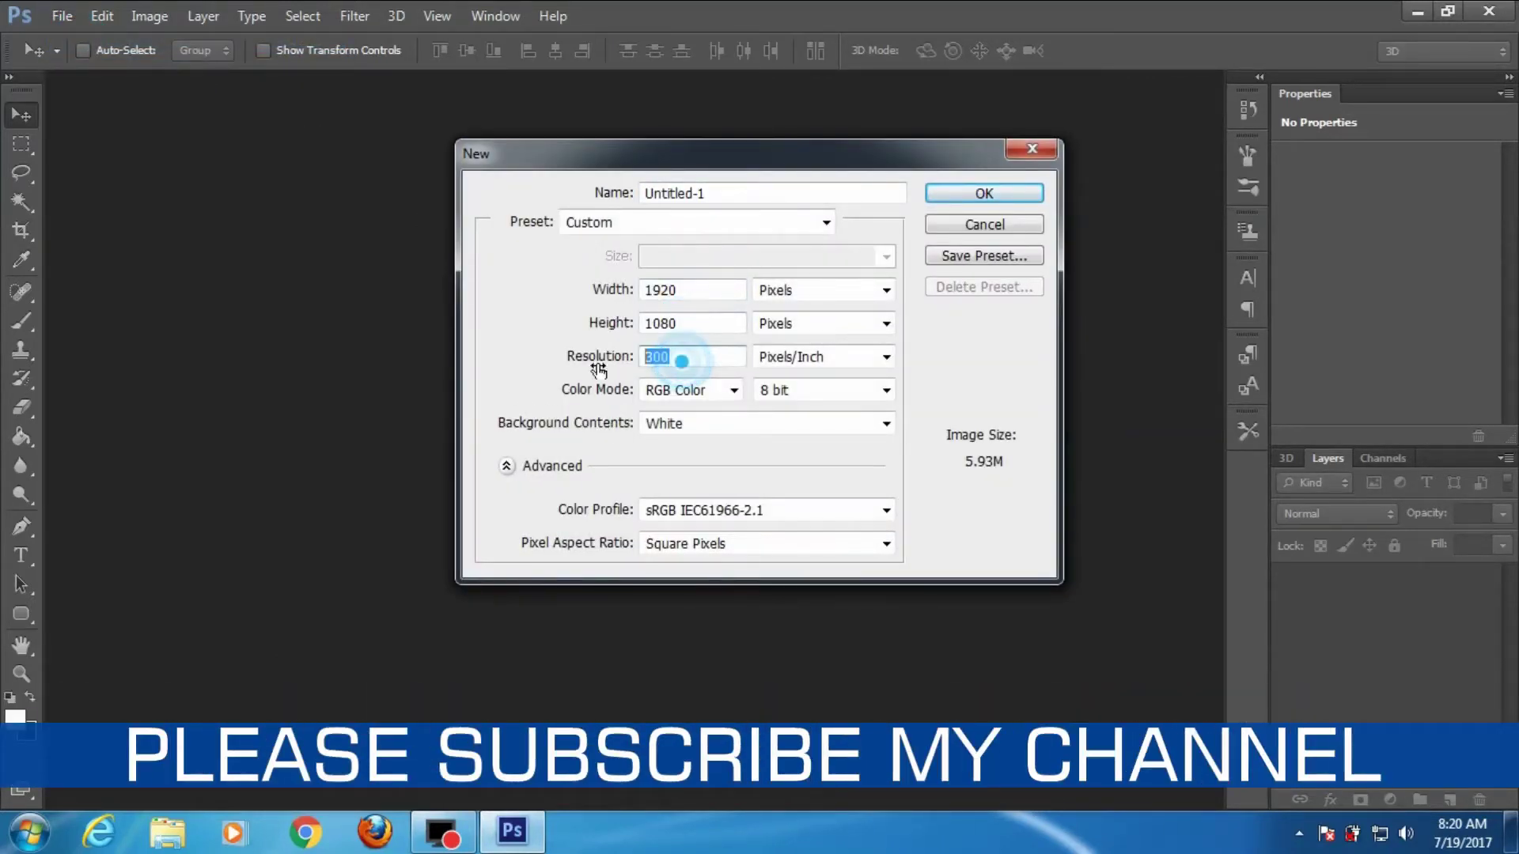
click(997, 197)
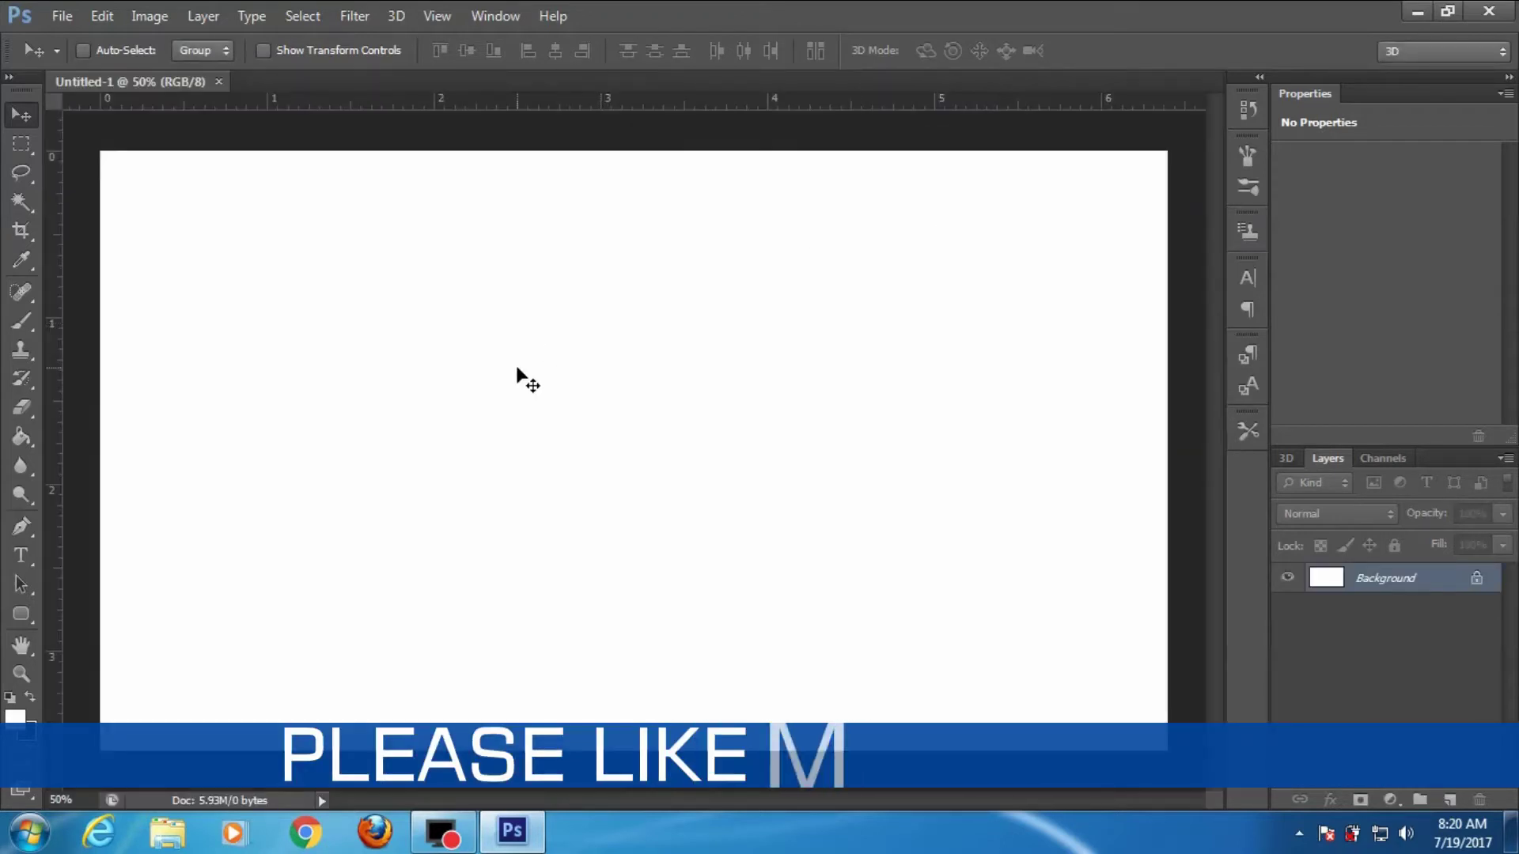
double_click(1476, 585)
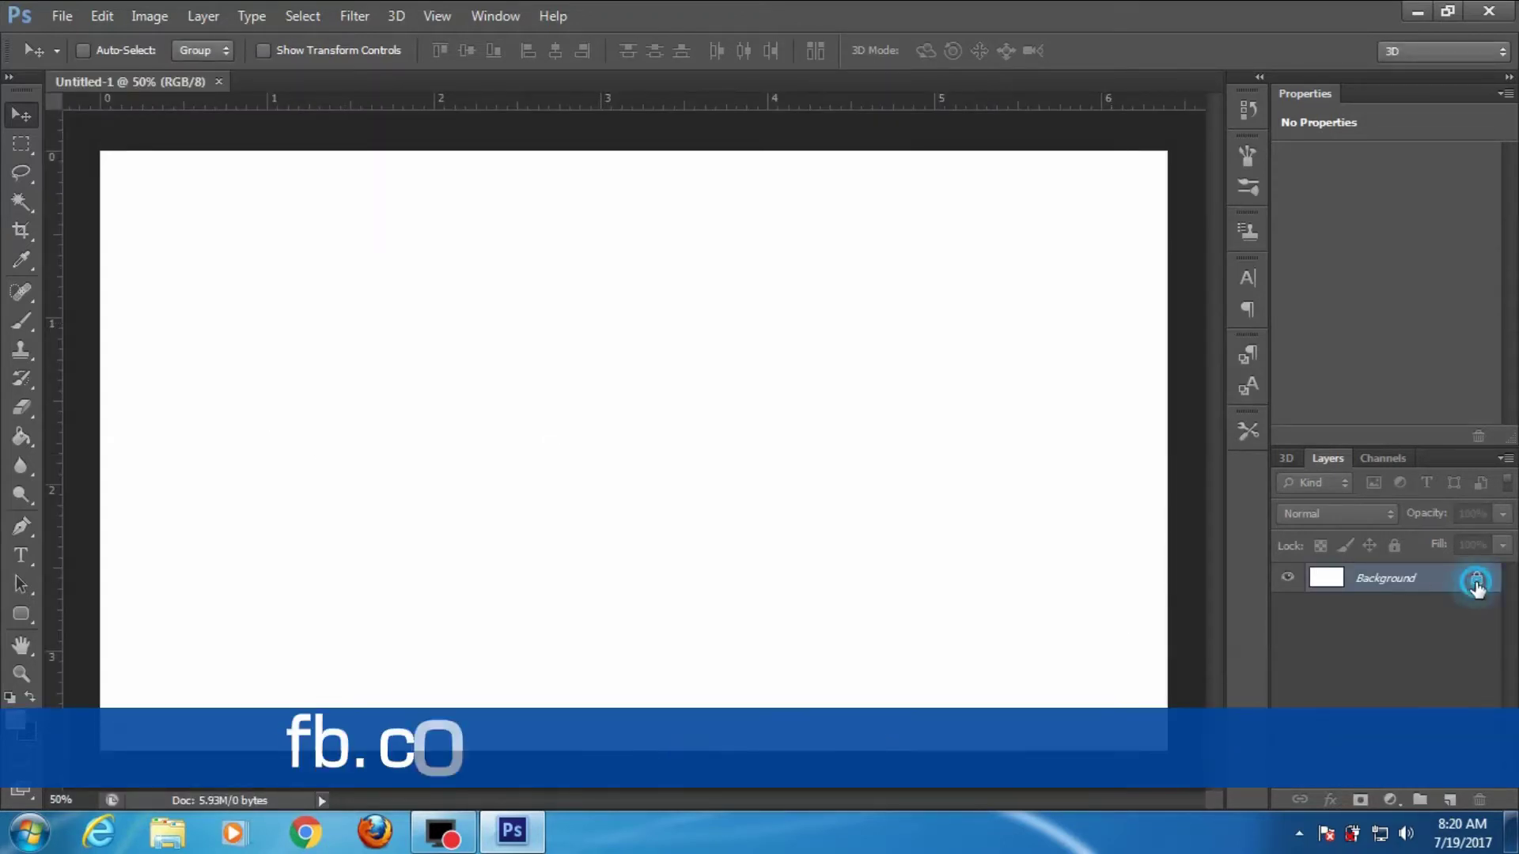
click(943, 264)
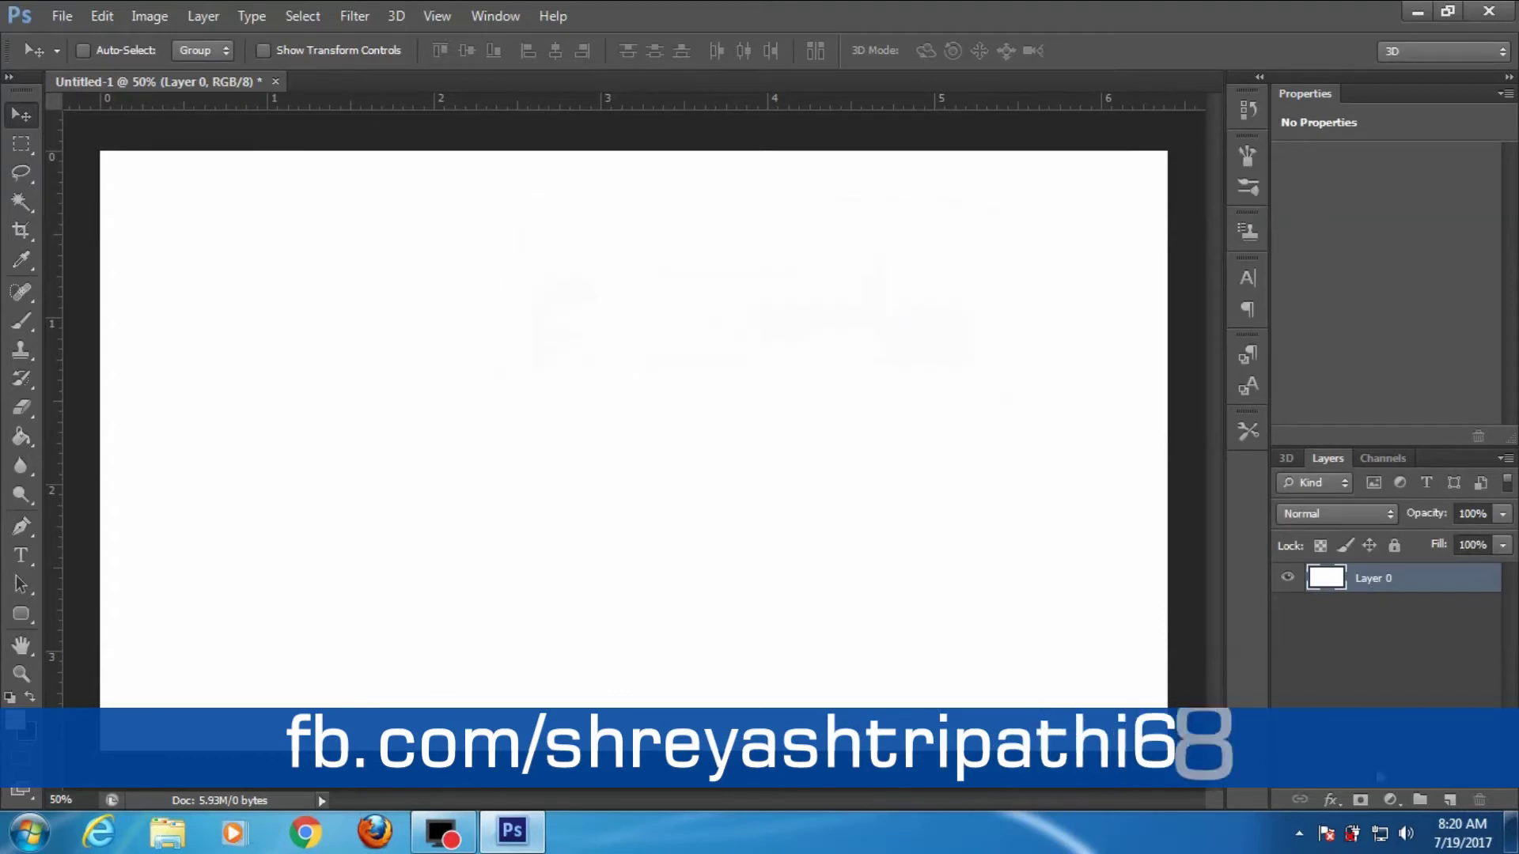
- Add a mid-grey (#969695) Solid Color fill layer
click(1389, 800)
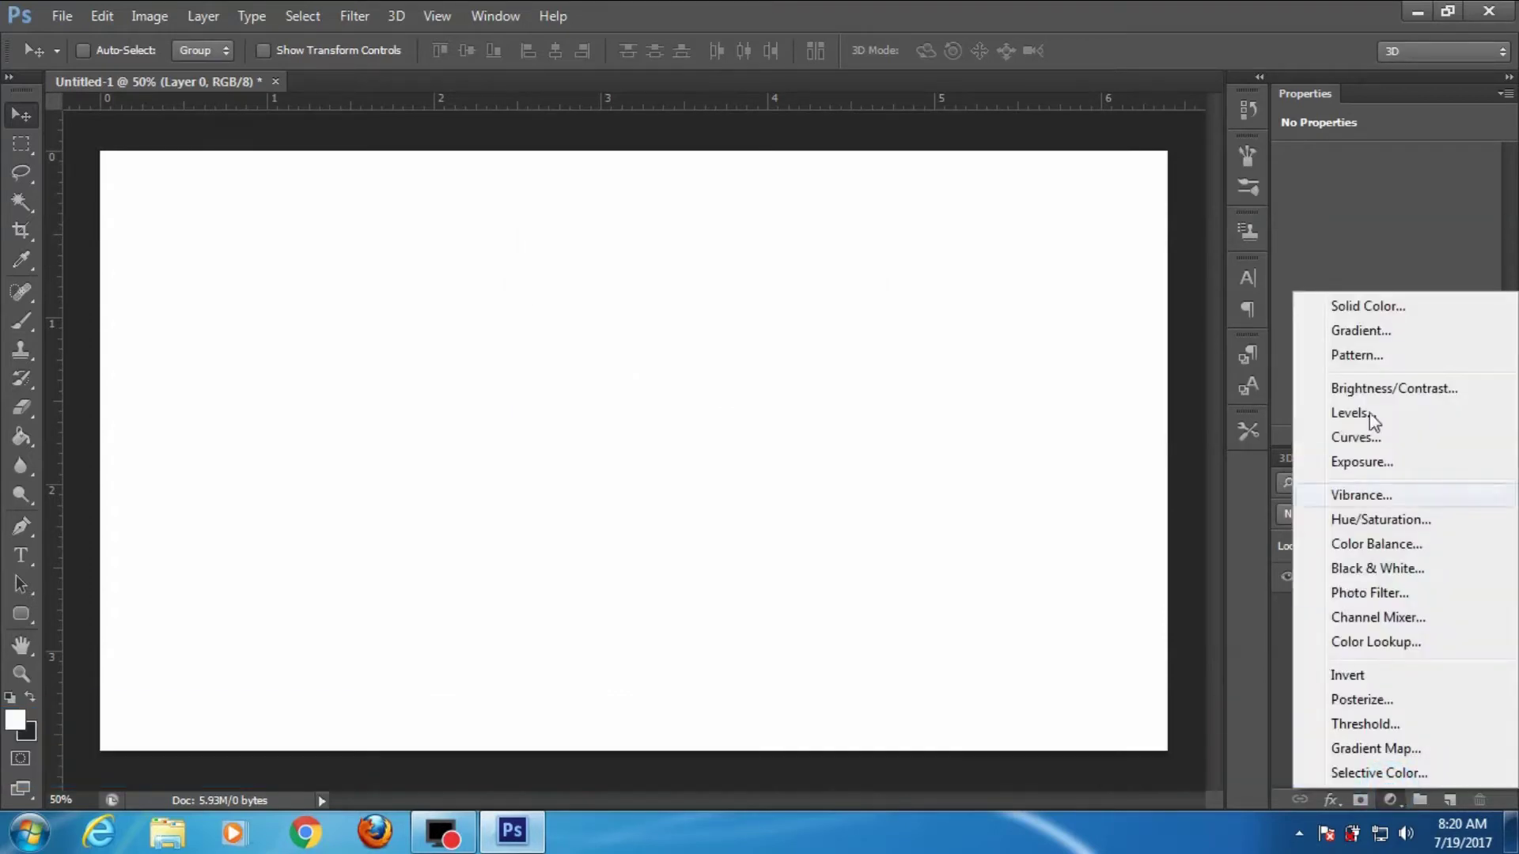
click(1375, 307)
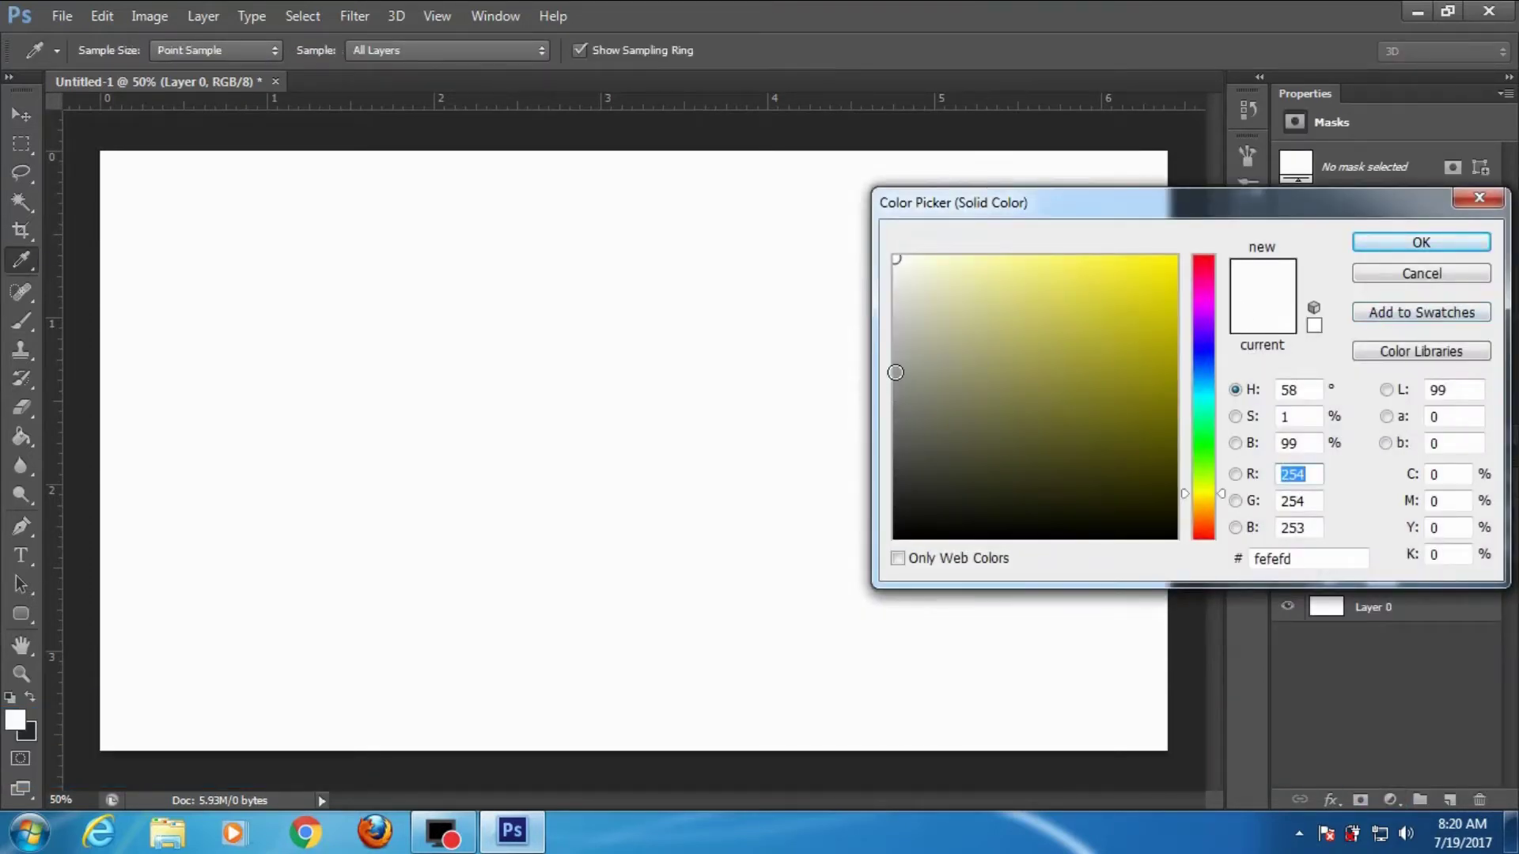
click(896, 372)
click(1411, 245)
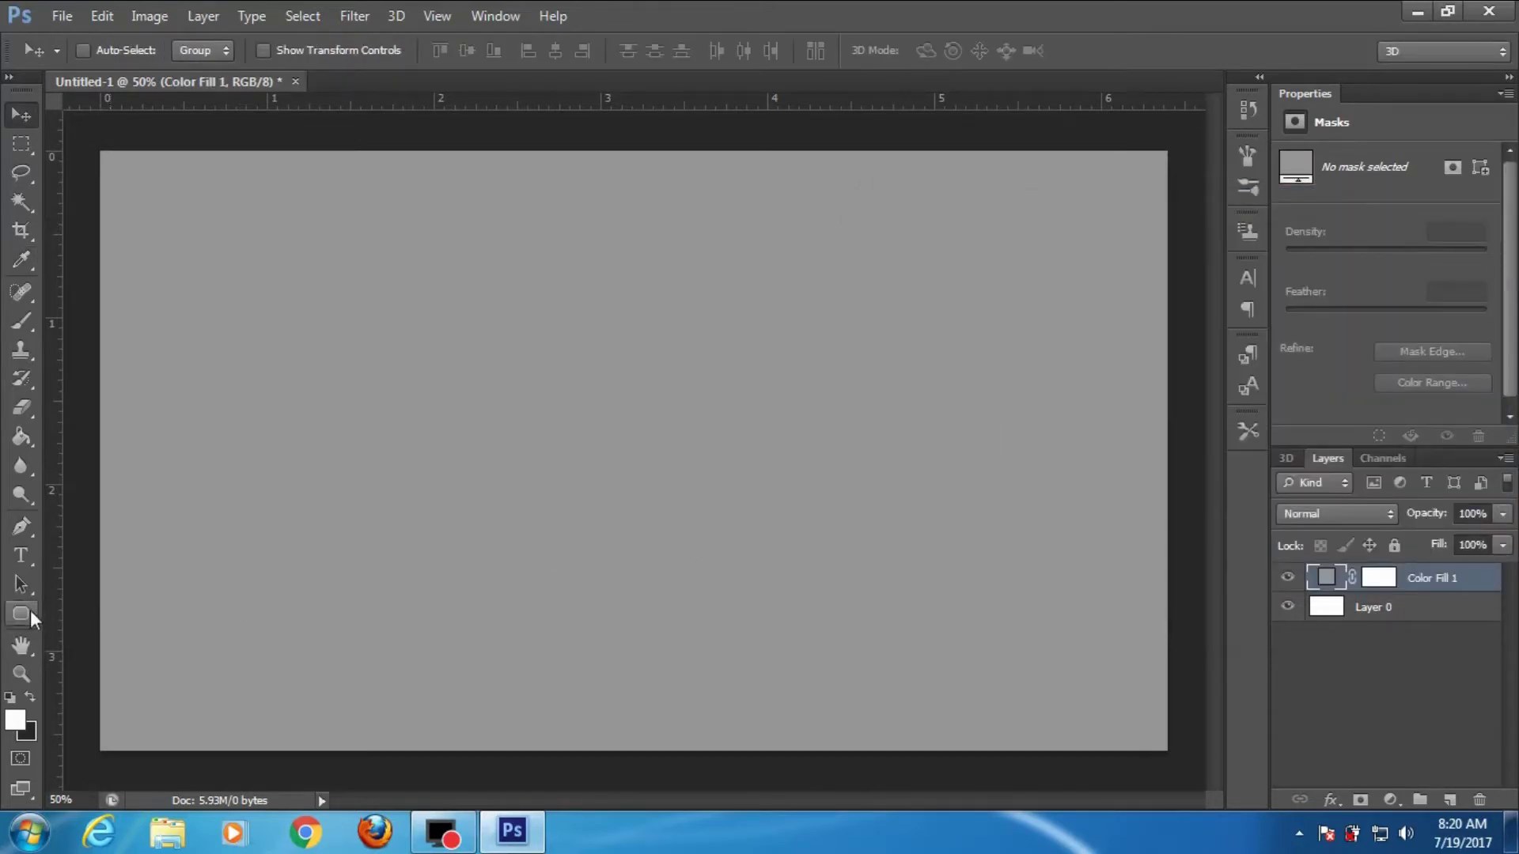
- Draw a white rounded square with a 20 px corner radius in the canvas centre
click(30, 610)
click(85, 630)
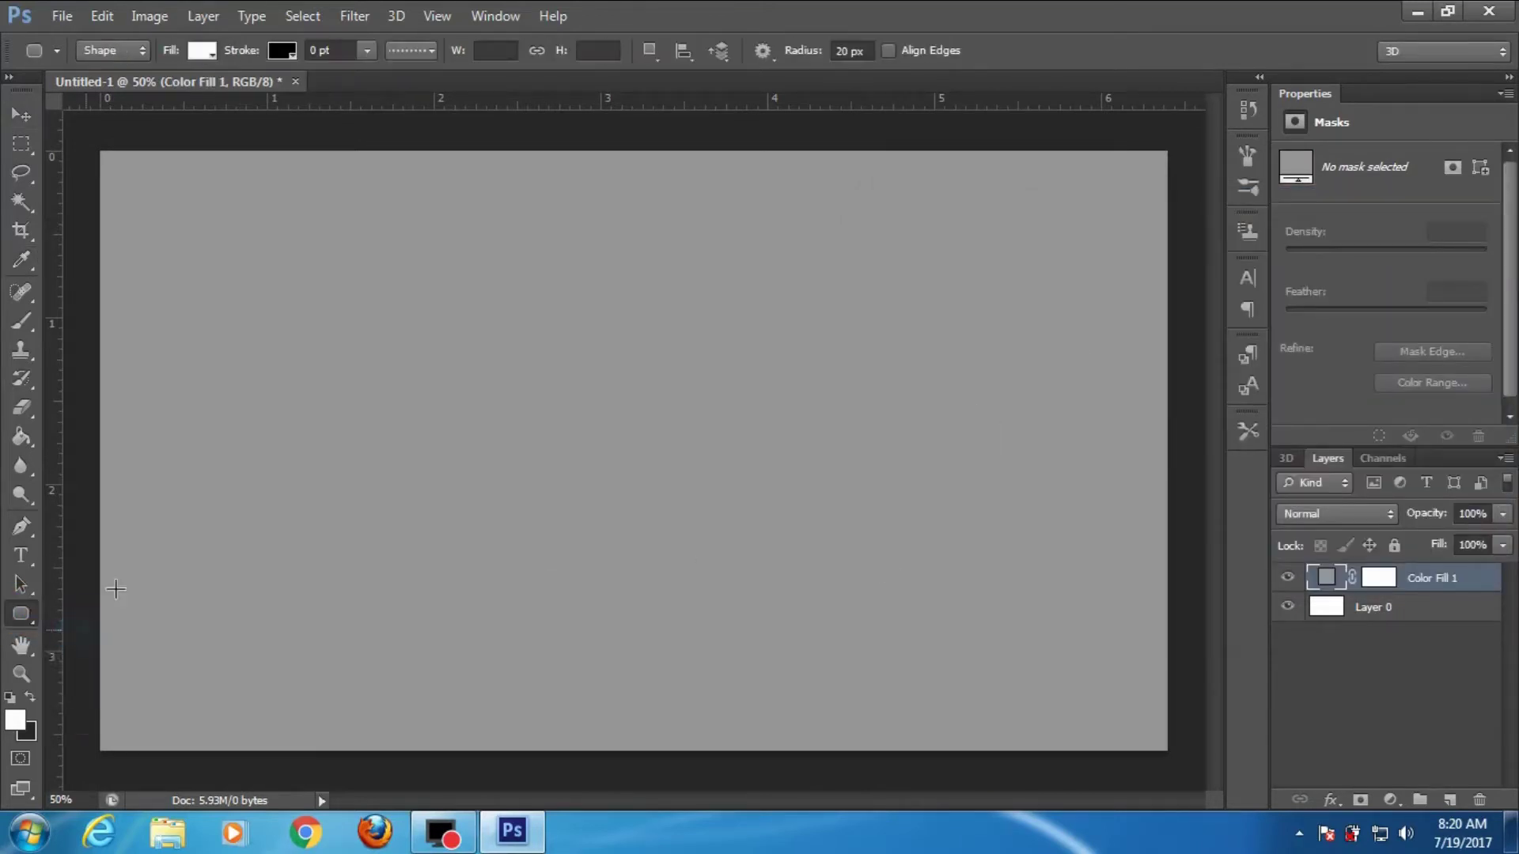
click(837, 50)
drag(527, 314, 734, 517)
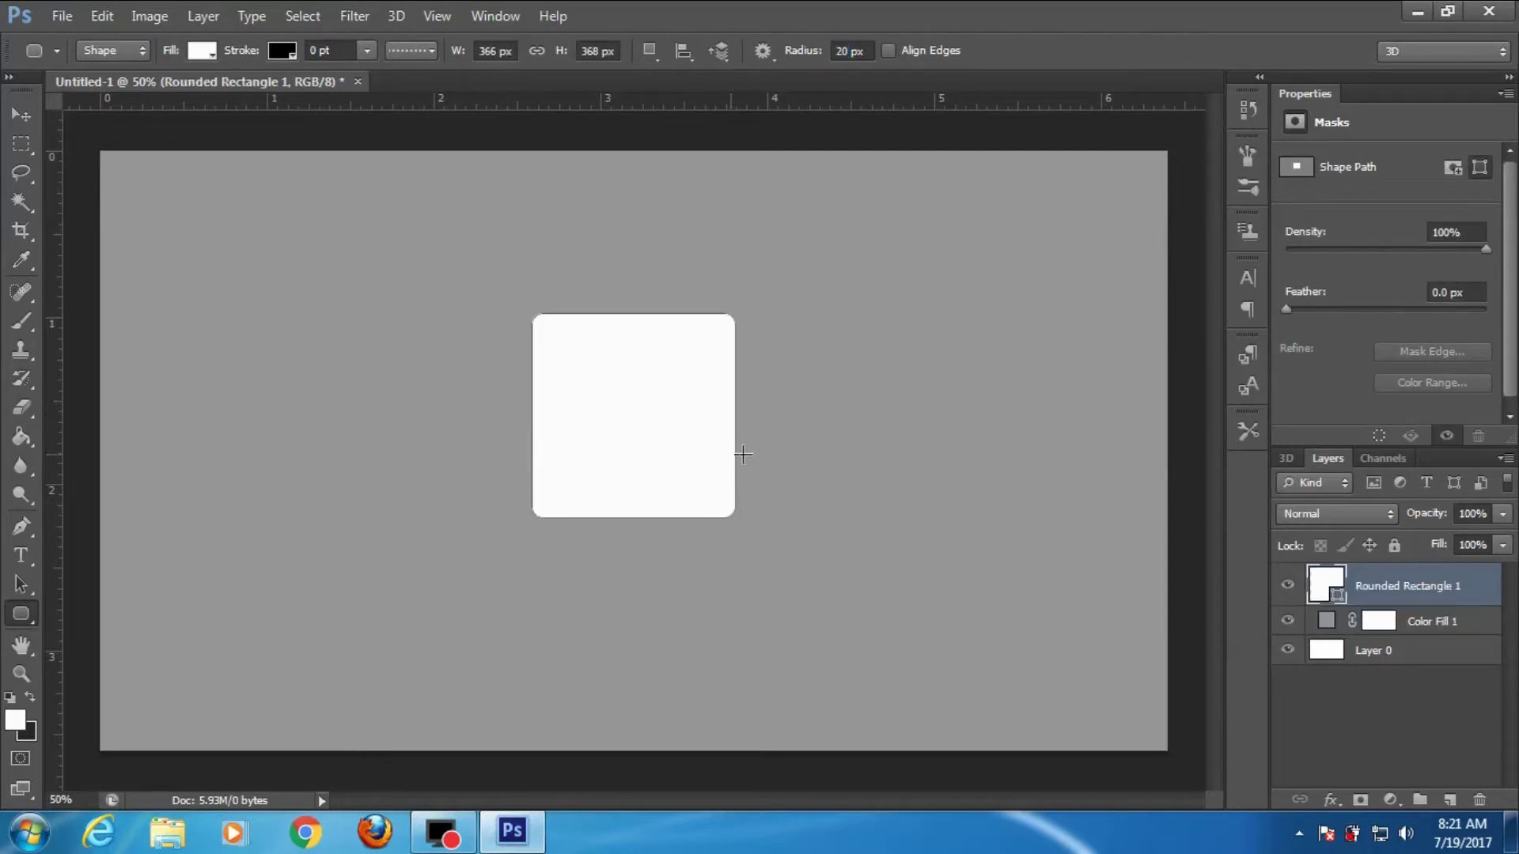
- Duplicate the Rounded Rectangle 1 layer
right_click(1431, 599)
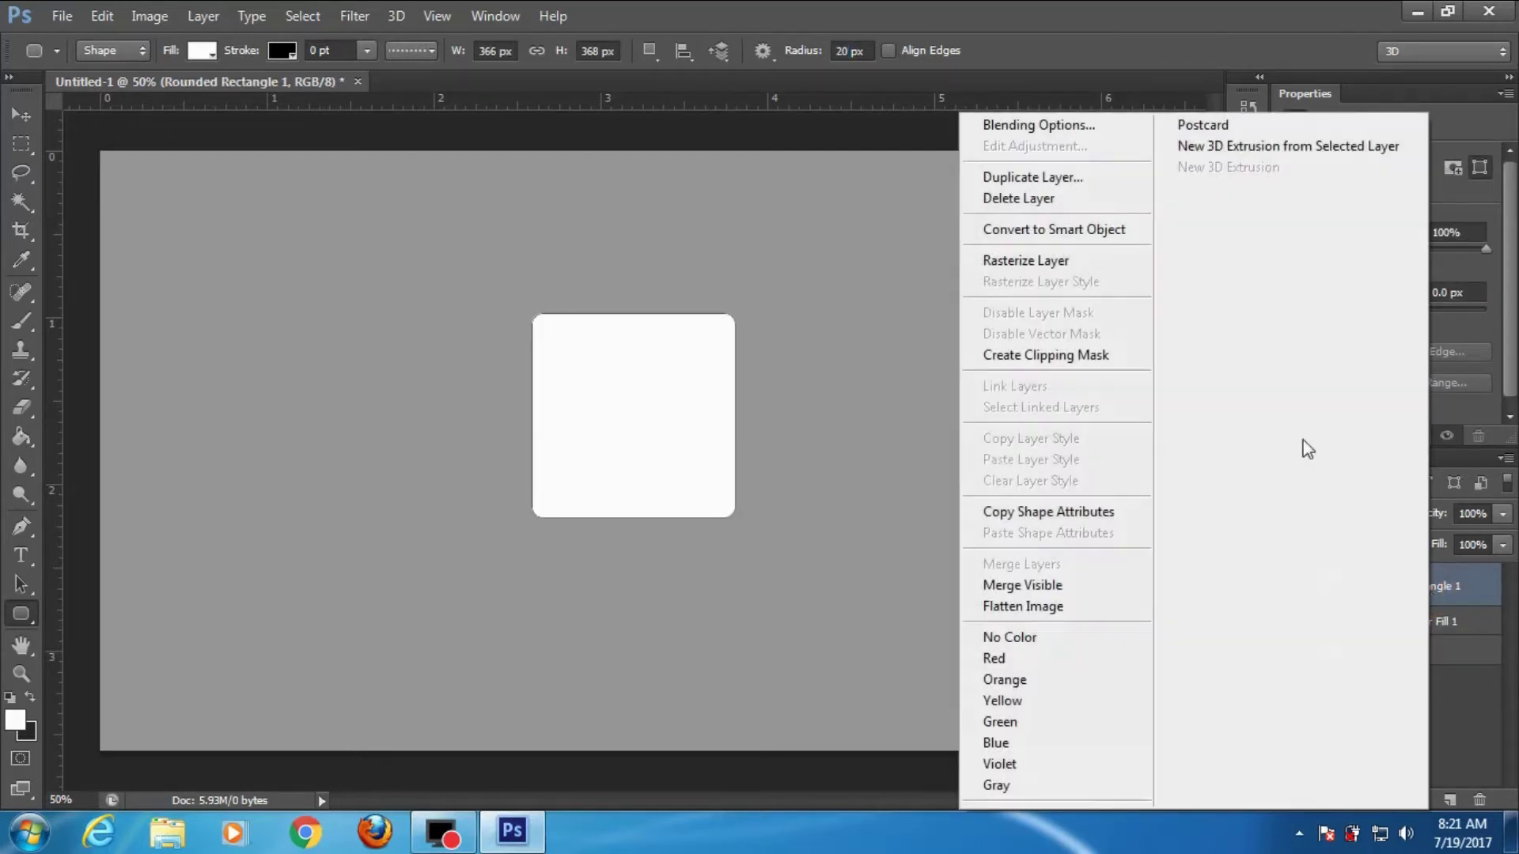
click(1058, 180)
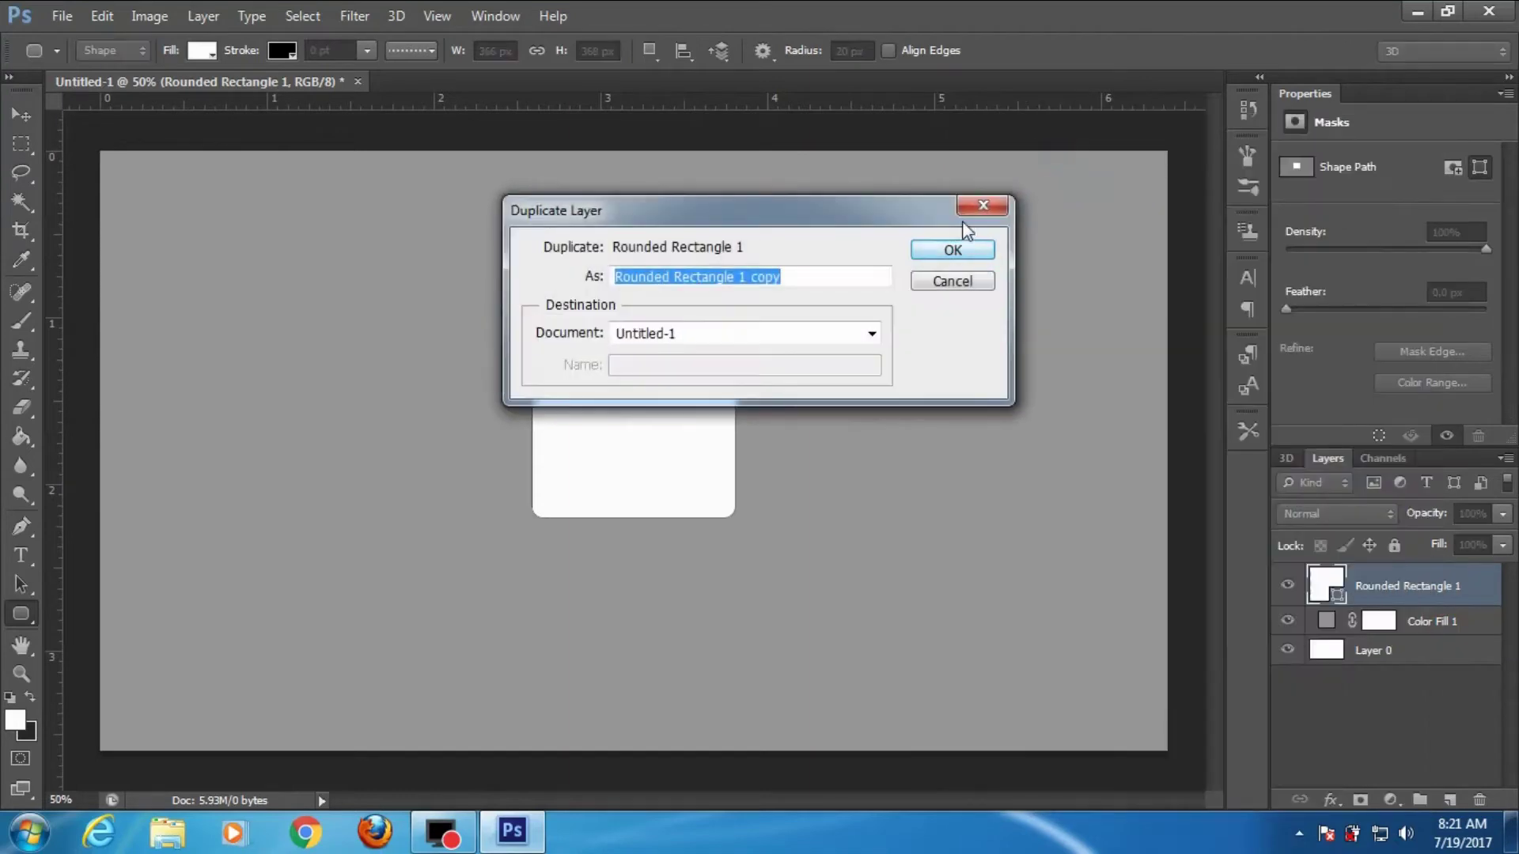
click(964, 247)
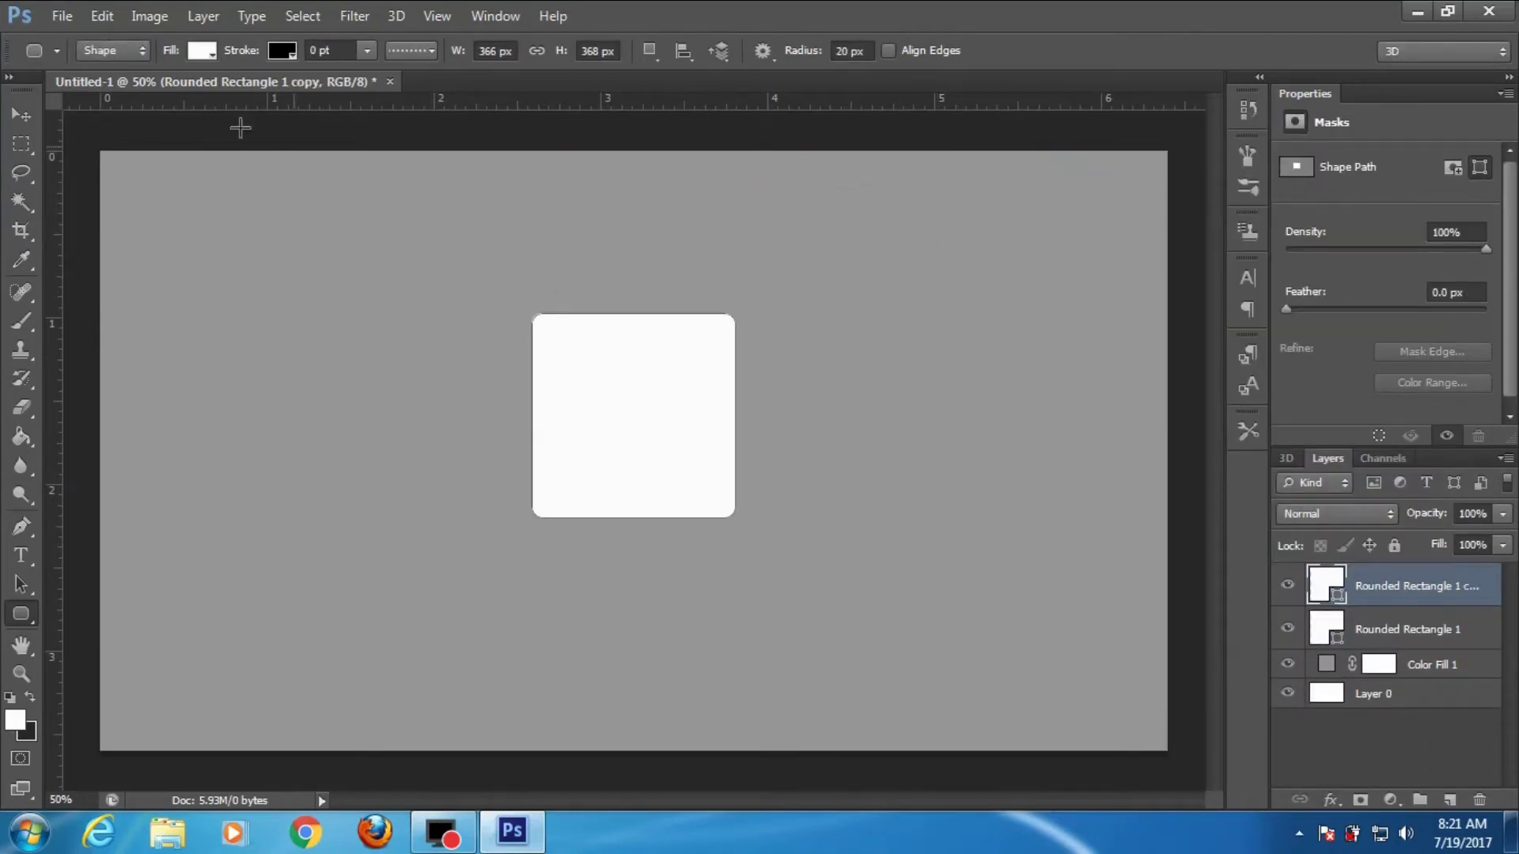
- Change the copy's fill colour to bright yellow
click(202, 51)
click(303, 96)
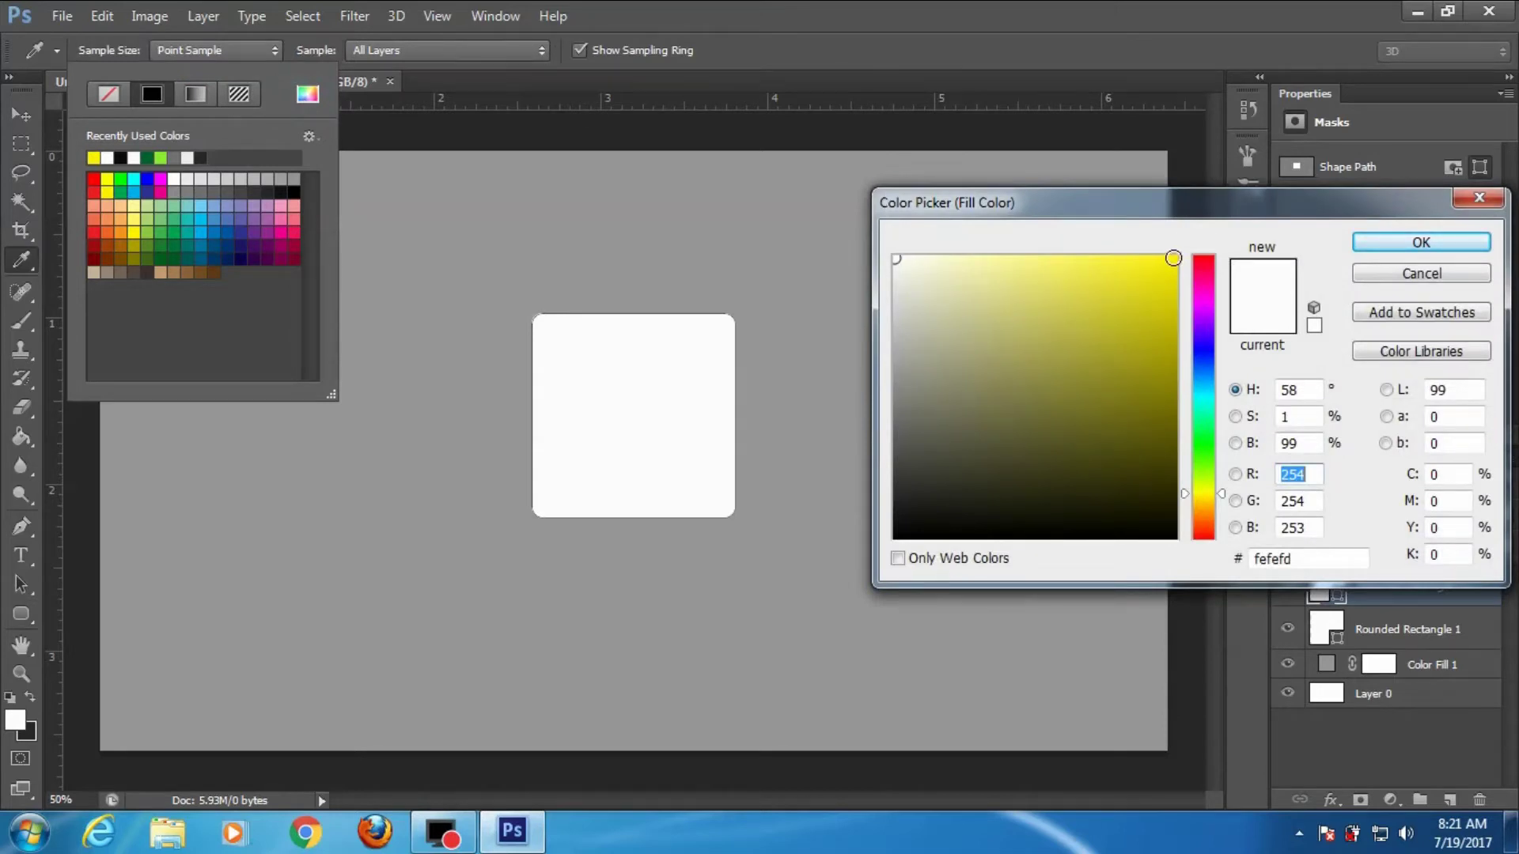
click(1174, 258)
click(1400, 240)
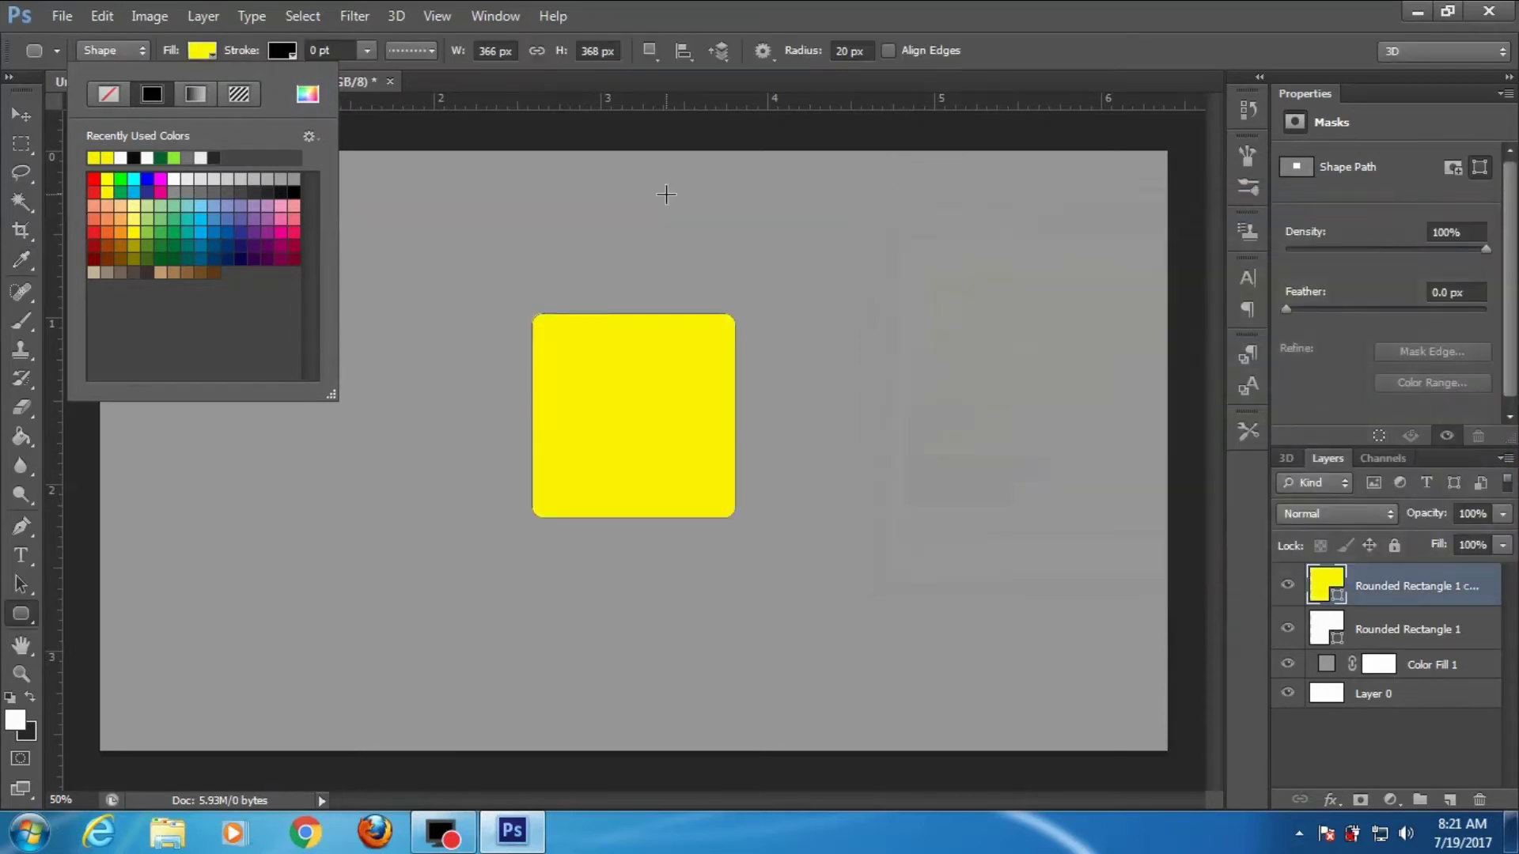
click(205, 58)
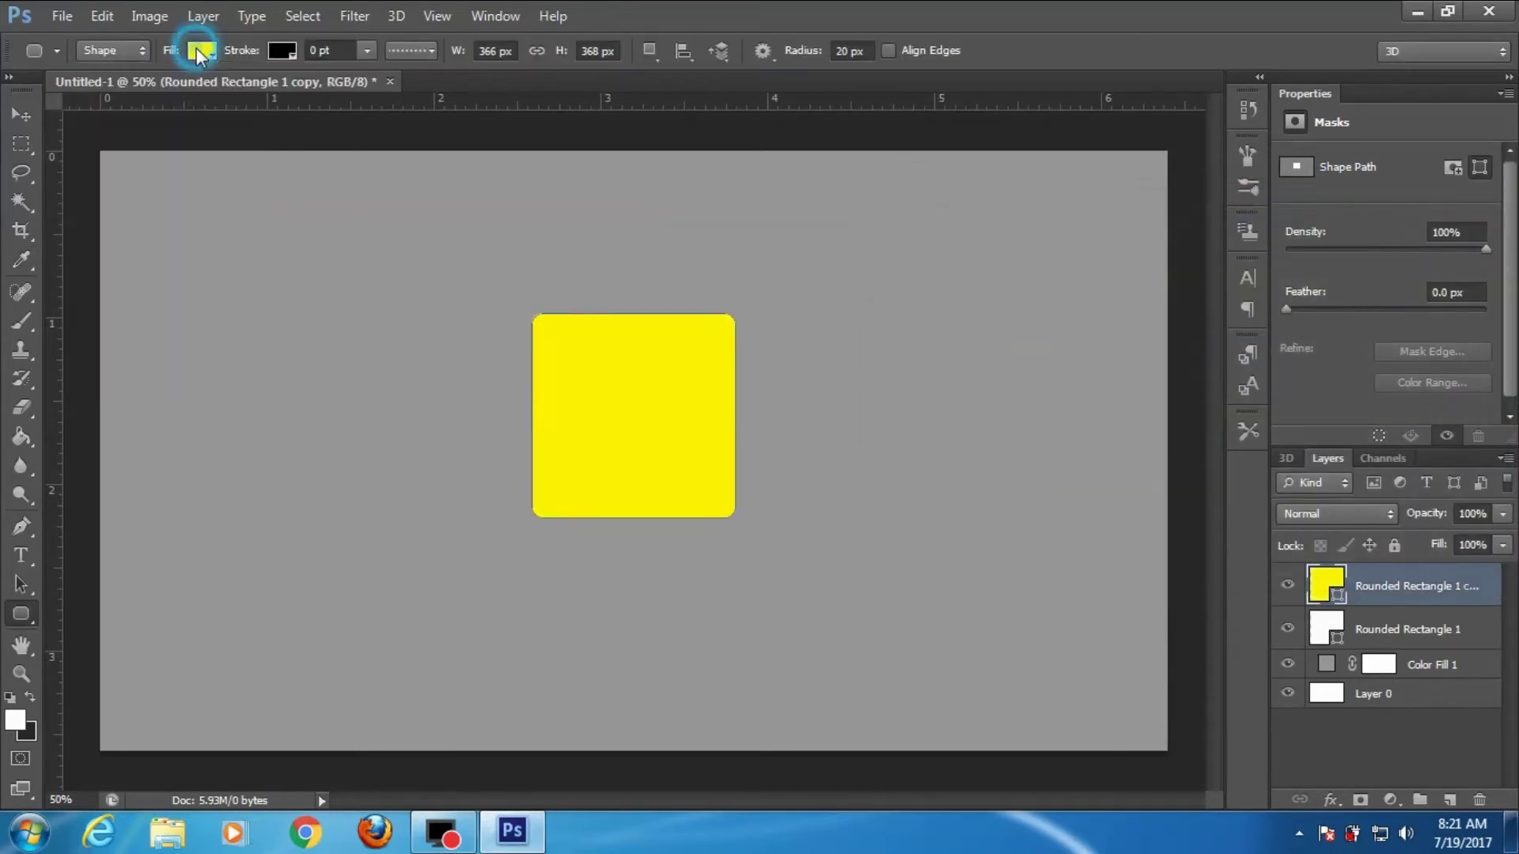
- Rasterize the yellow copy and delete everything below its top strip, then deselect
right_click(1375, 593)
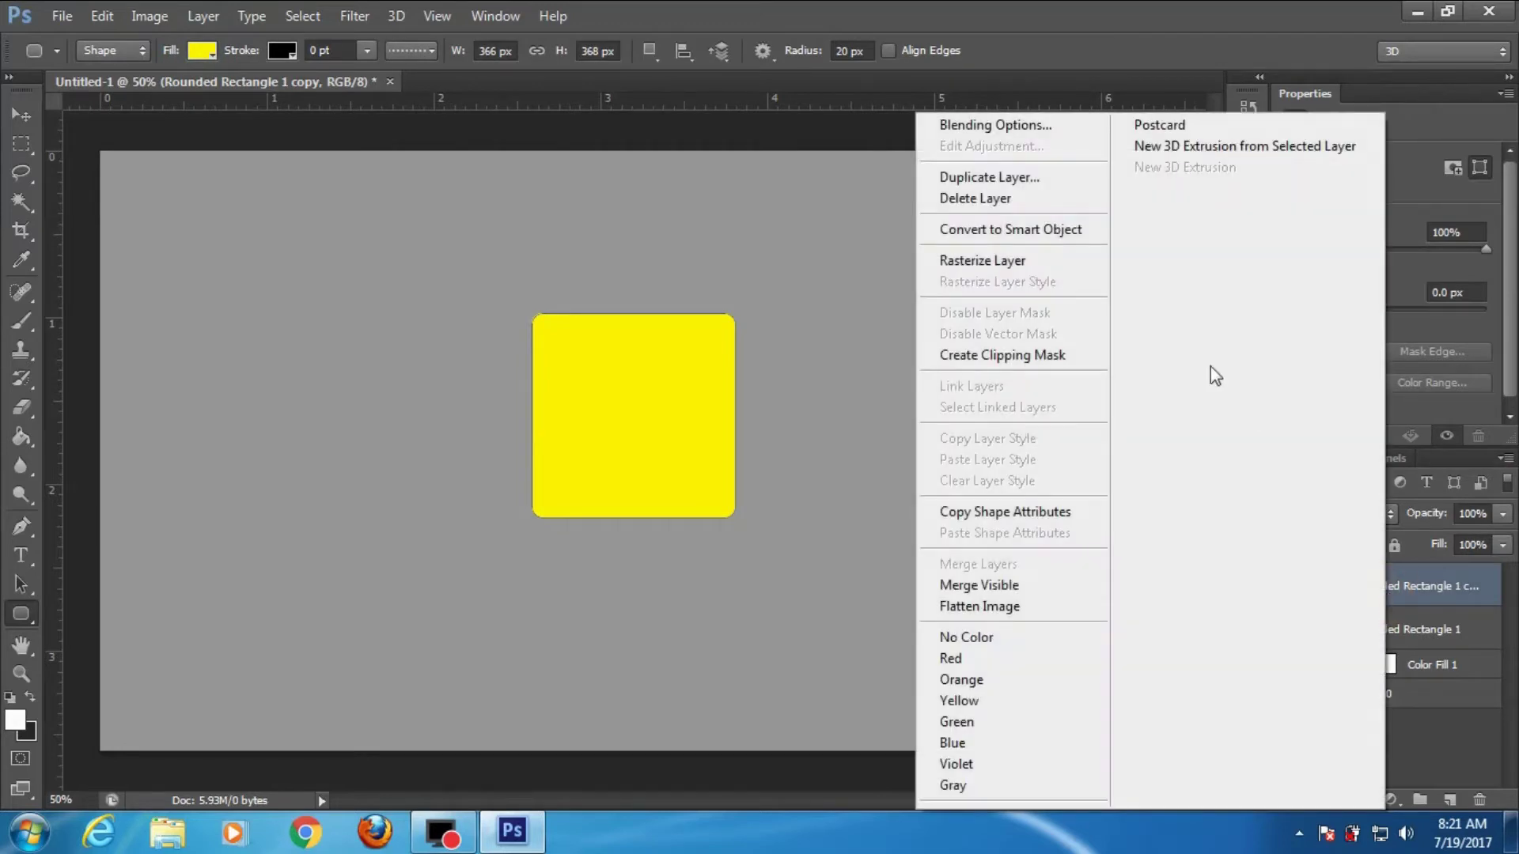
click(1034, 262)
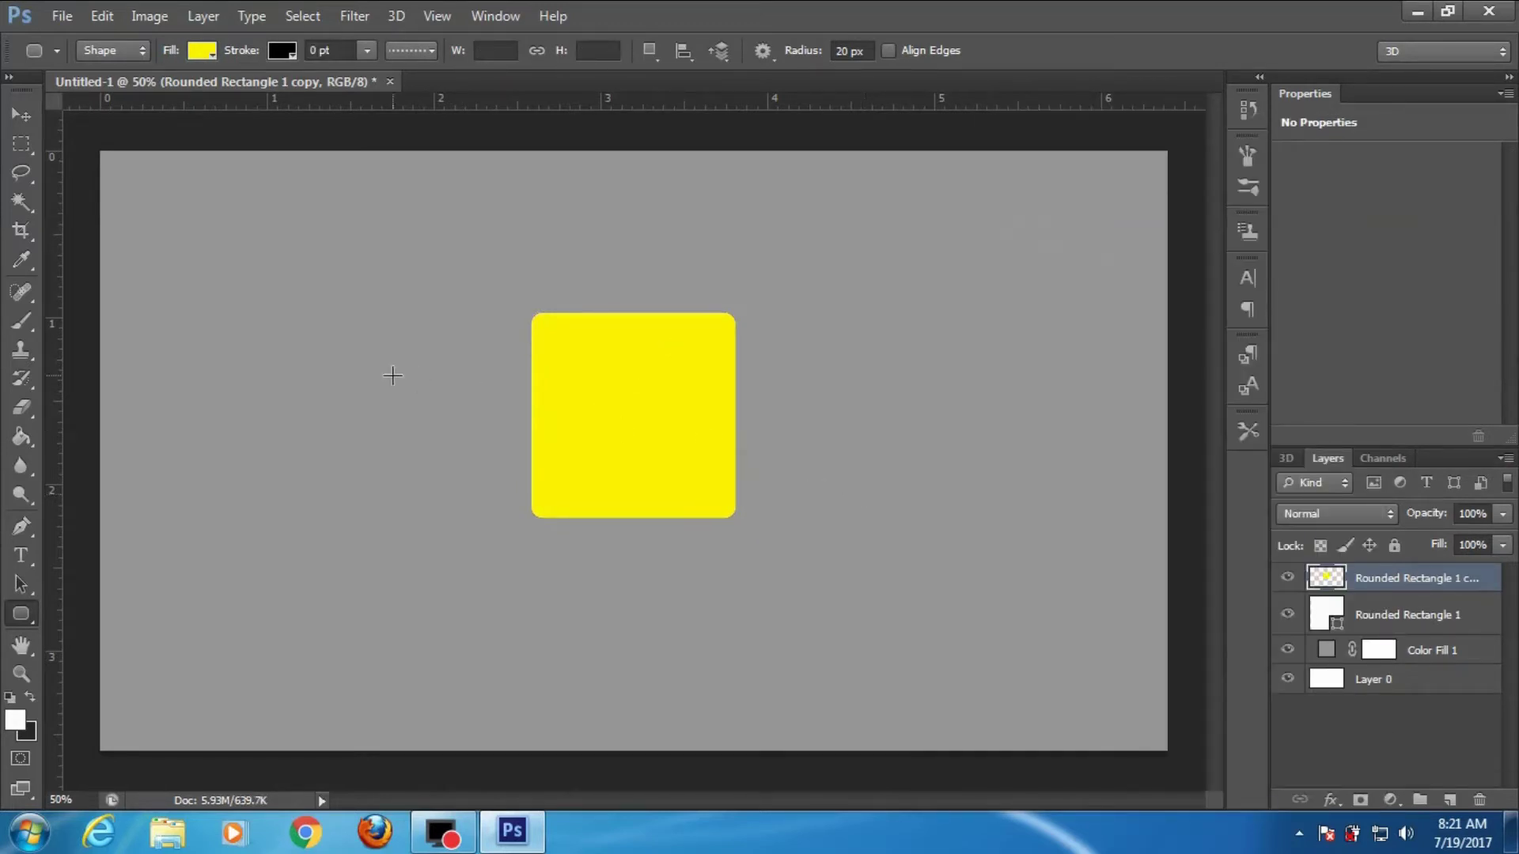
click(21, 144)
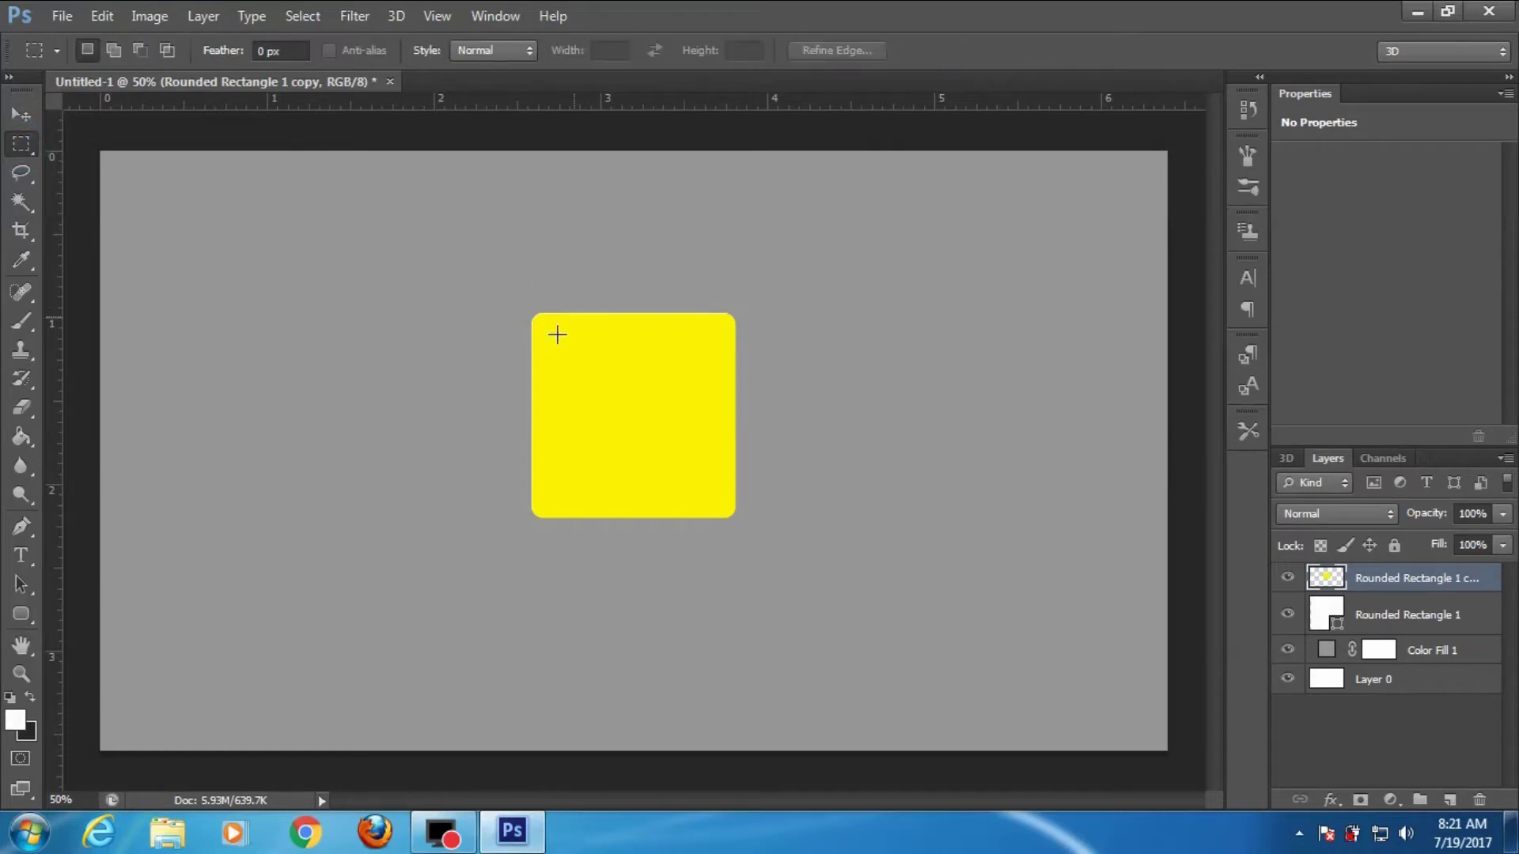
drag(508, 349, 789, 550)
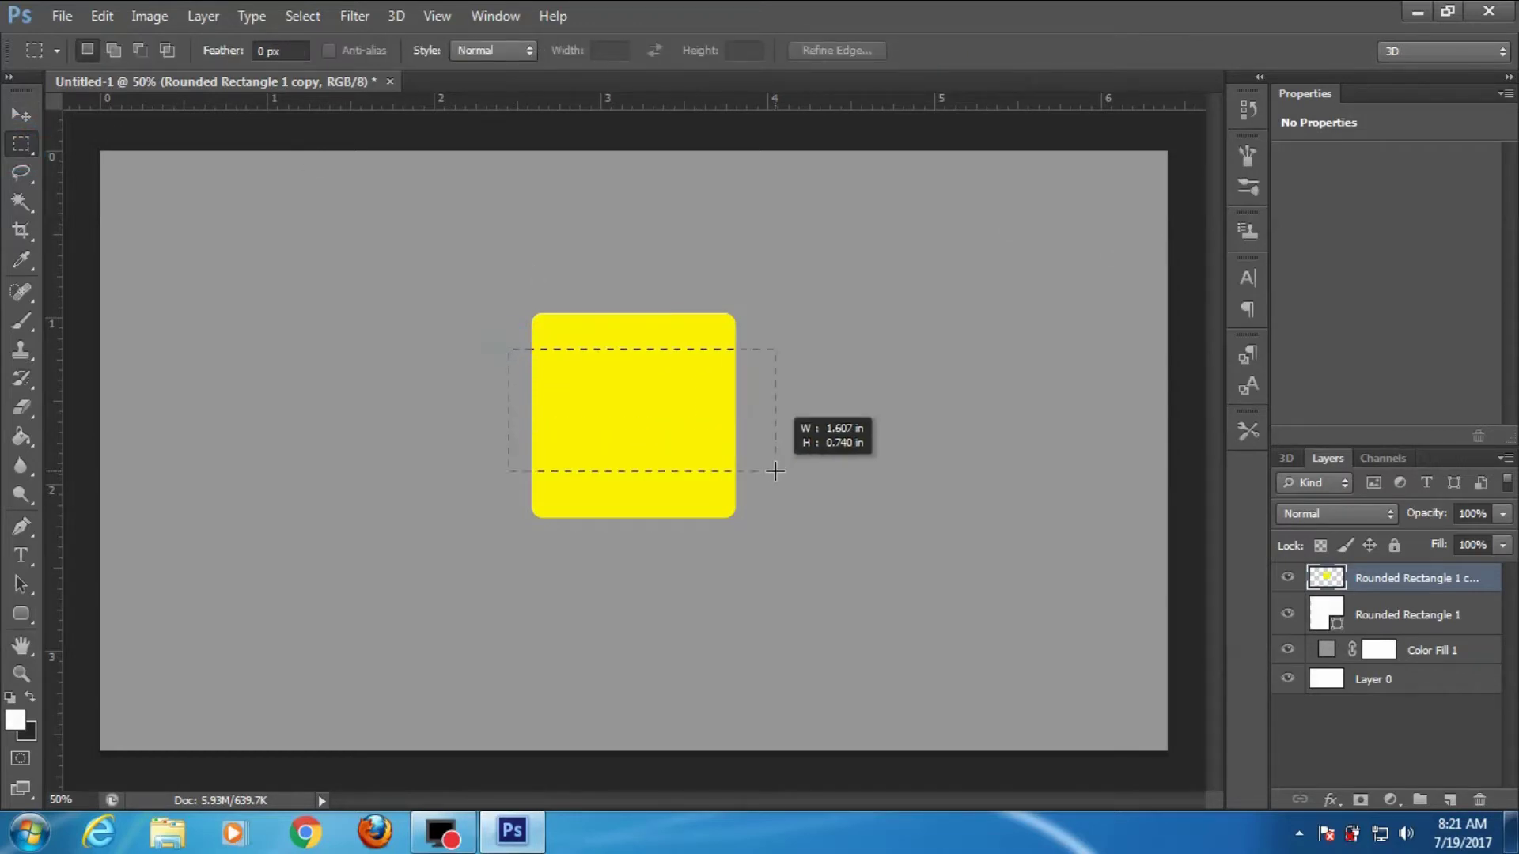
key(Delete)
right_click(719, 454)
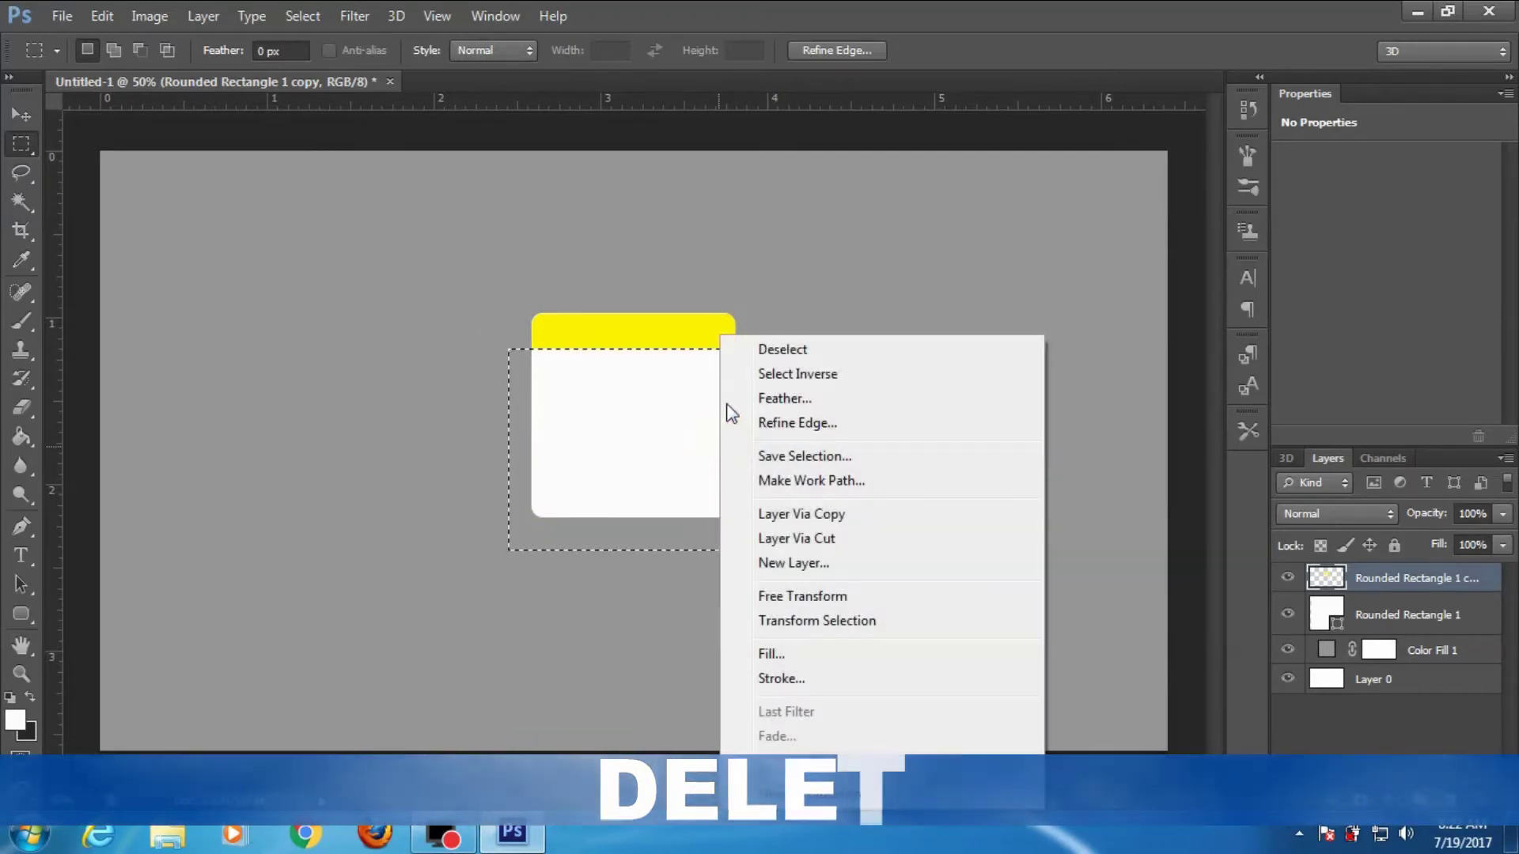
click(772, 355)
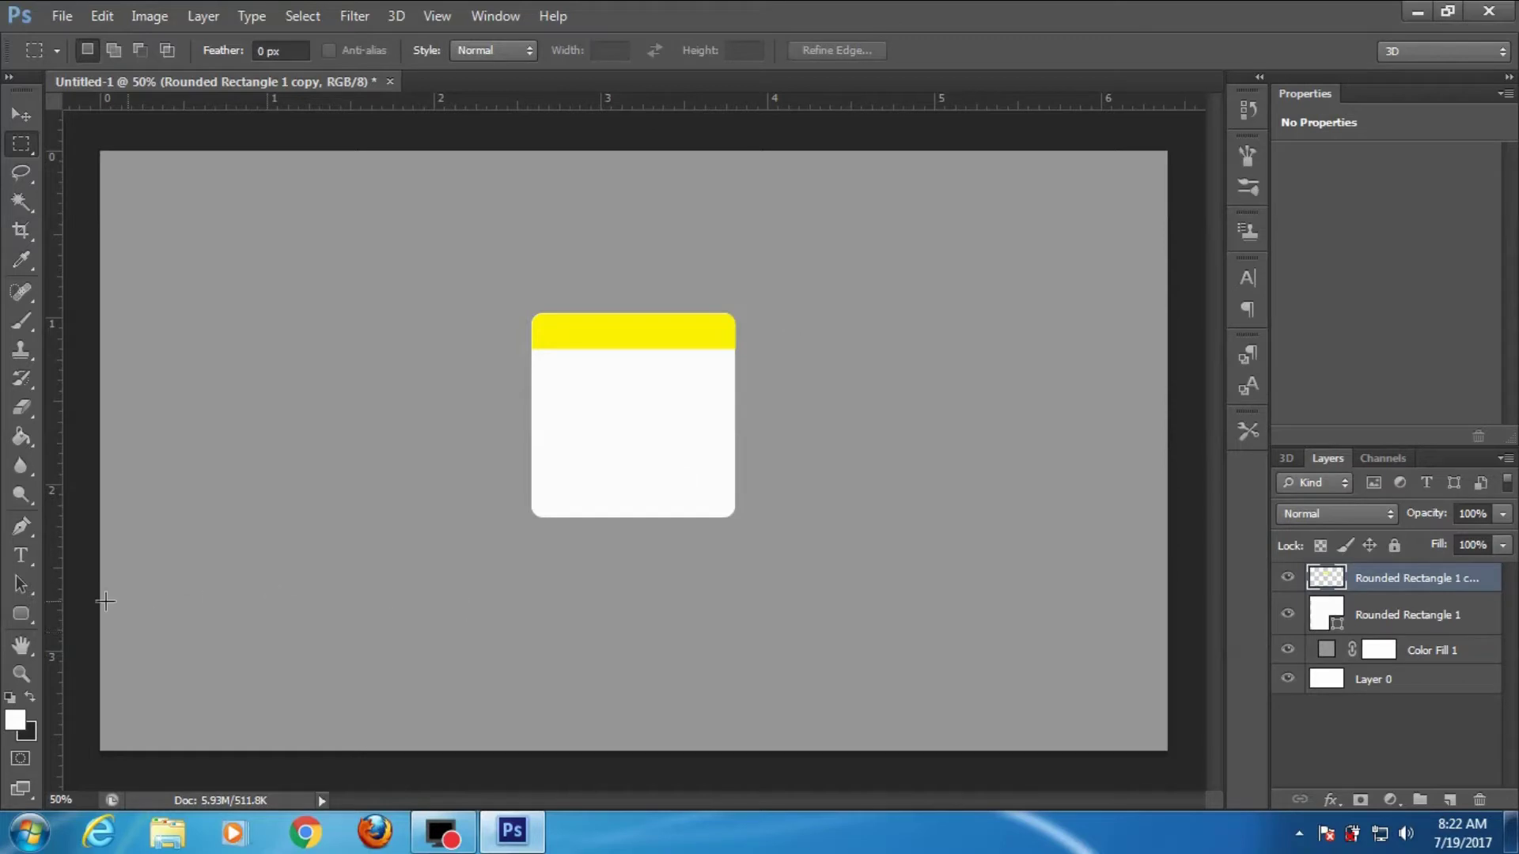
click(25, 619)
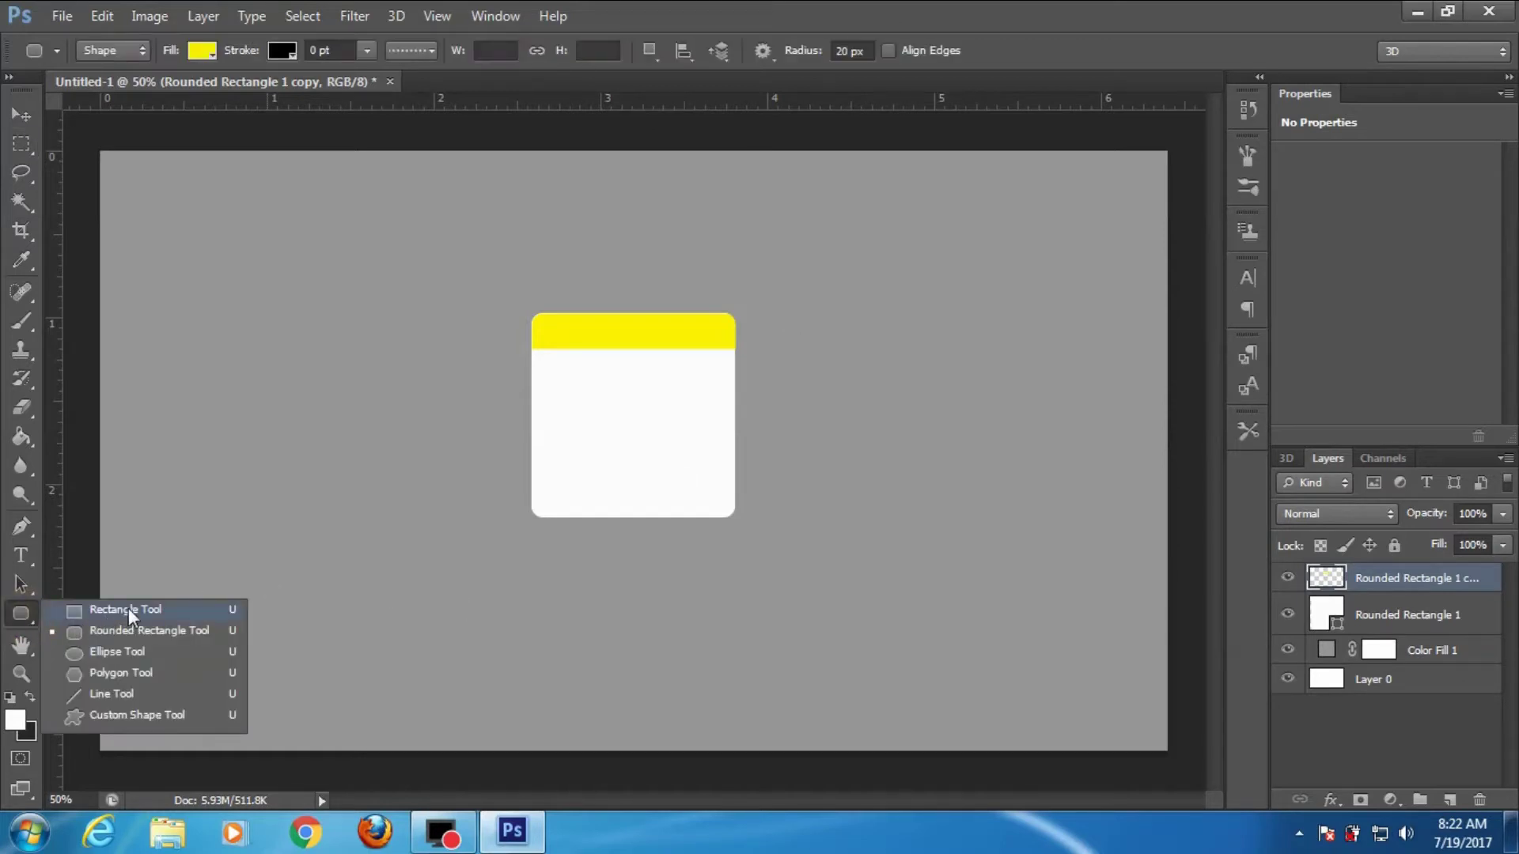
- Draw a 328×48 px rectangle bar across the card just below the yellow header
click(128, 611)
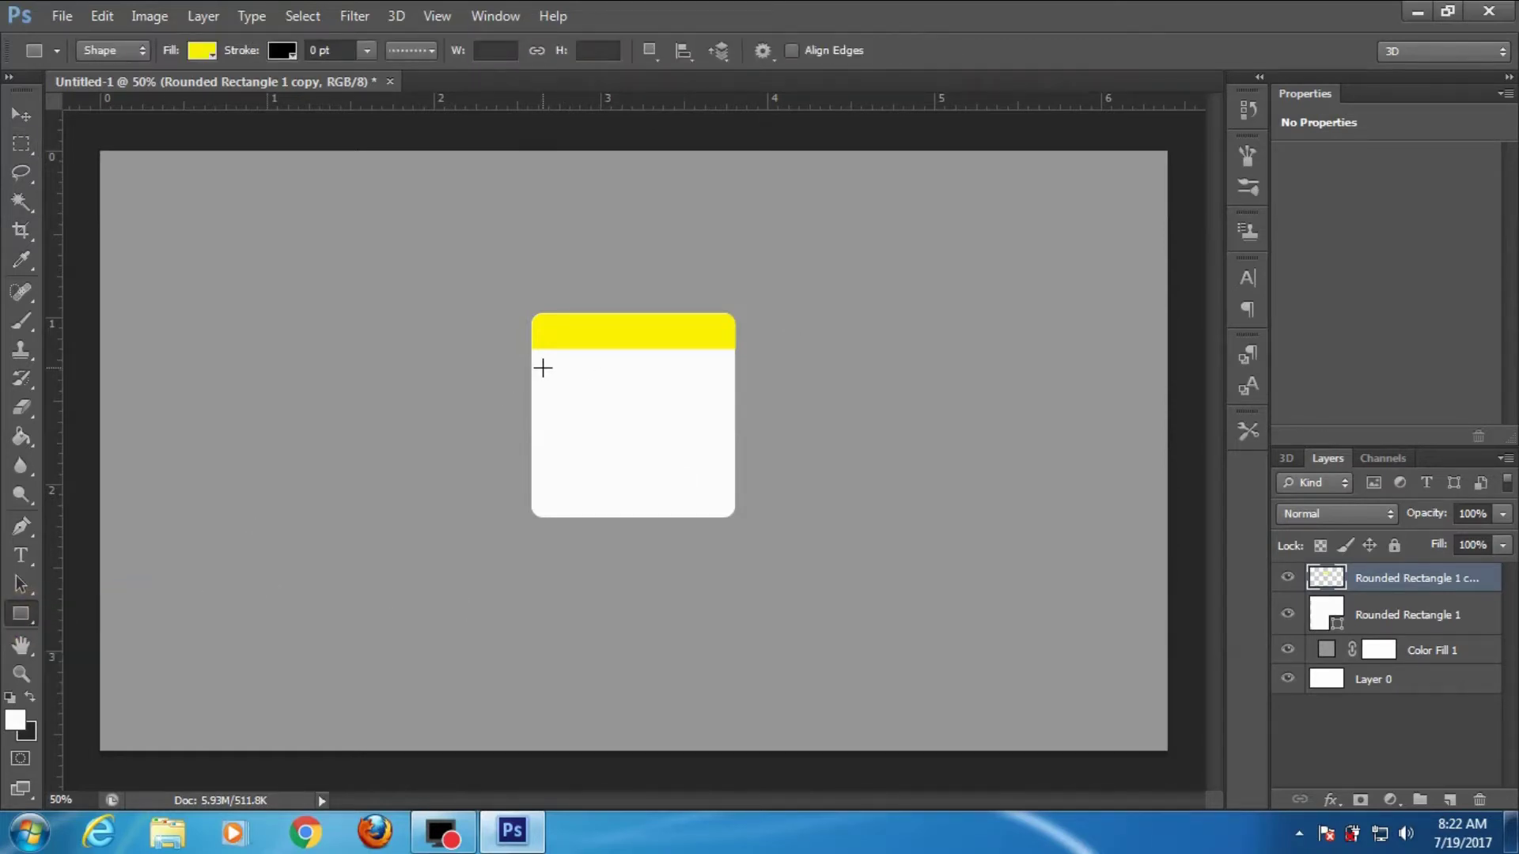
drag(541, 362, 721, 388)
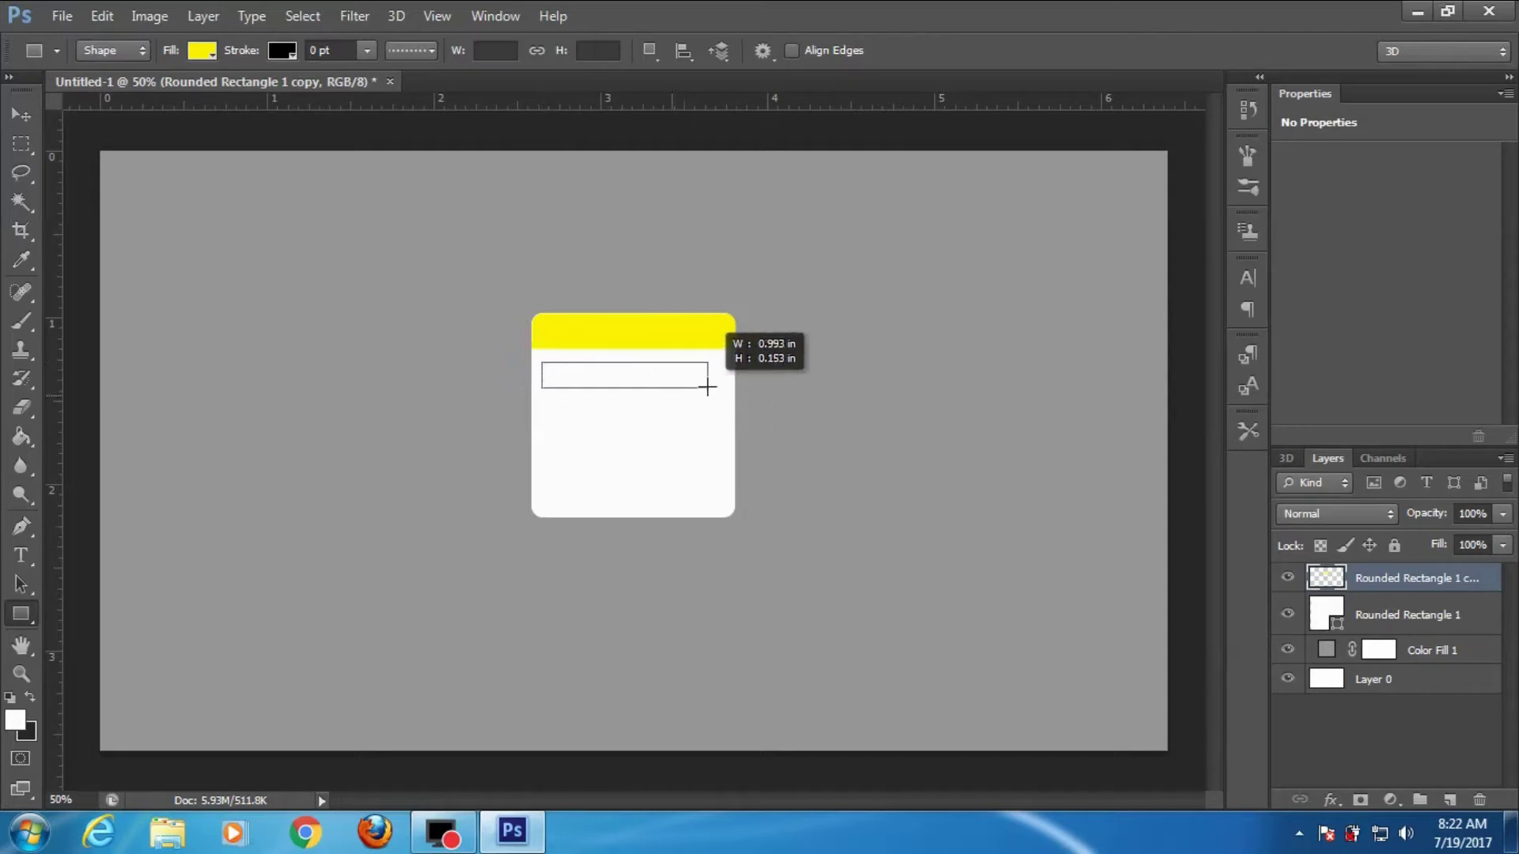
drag(722, 388, 724, 389)
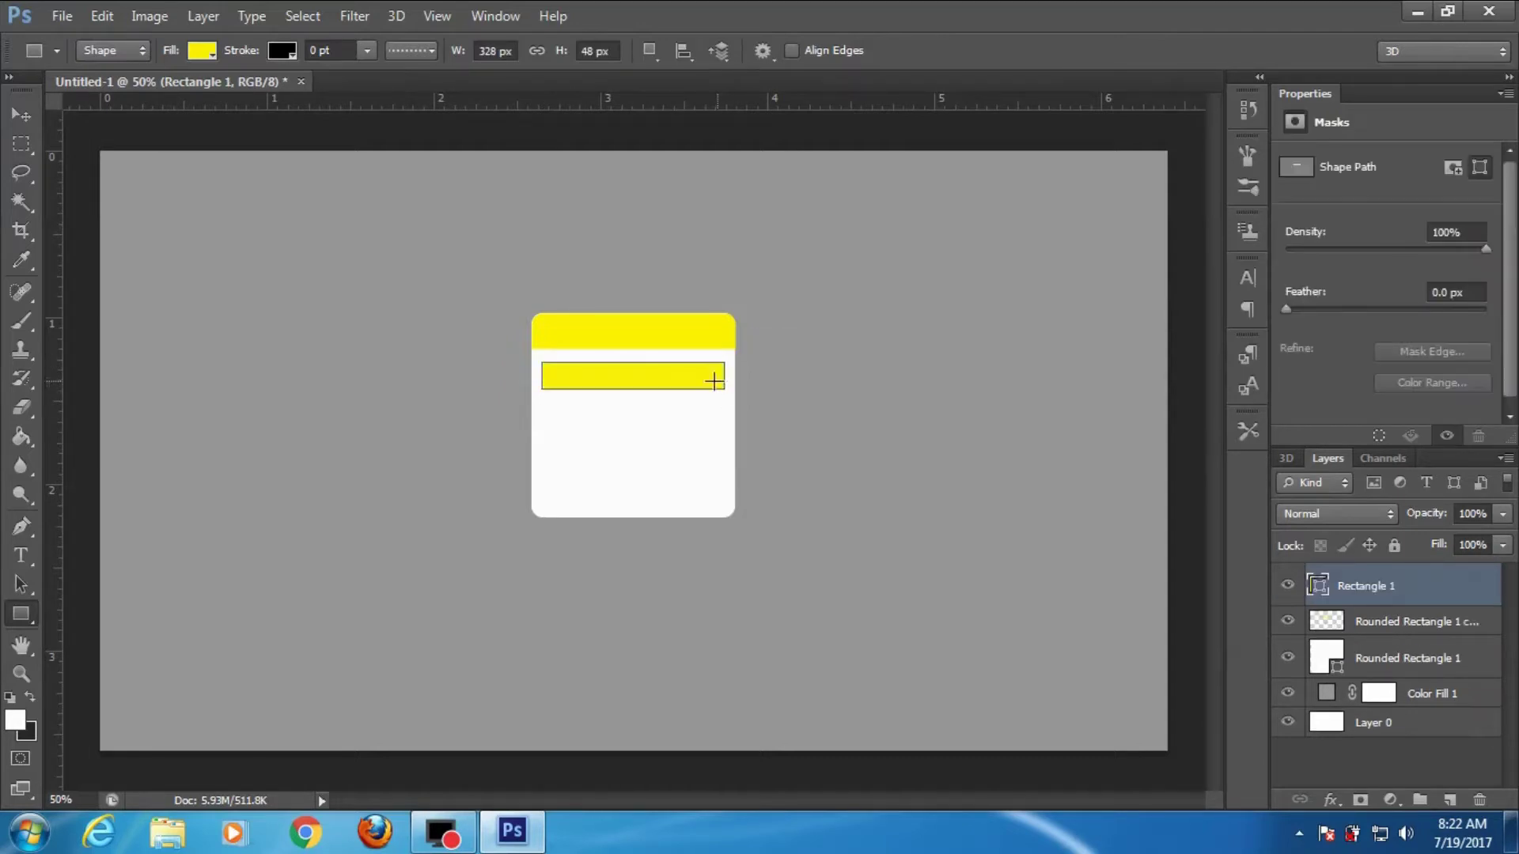
- Fill the bar with light grey #b9b9b8
click(204, 57)
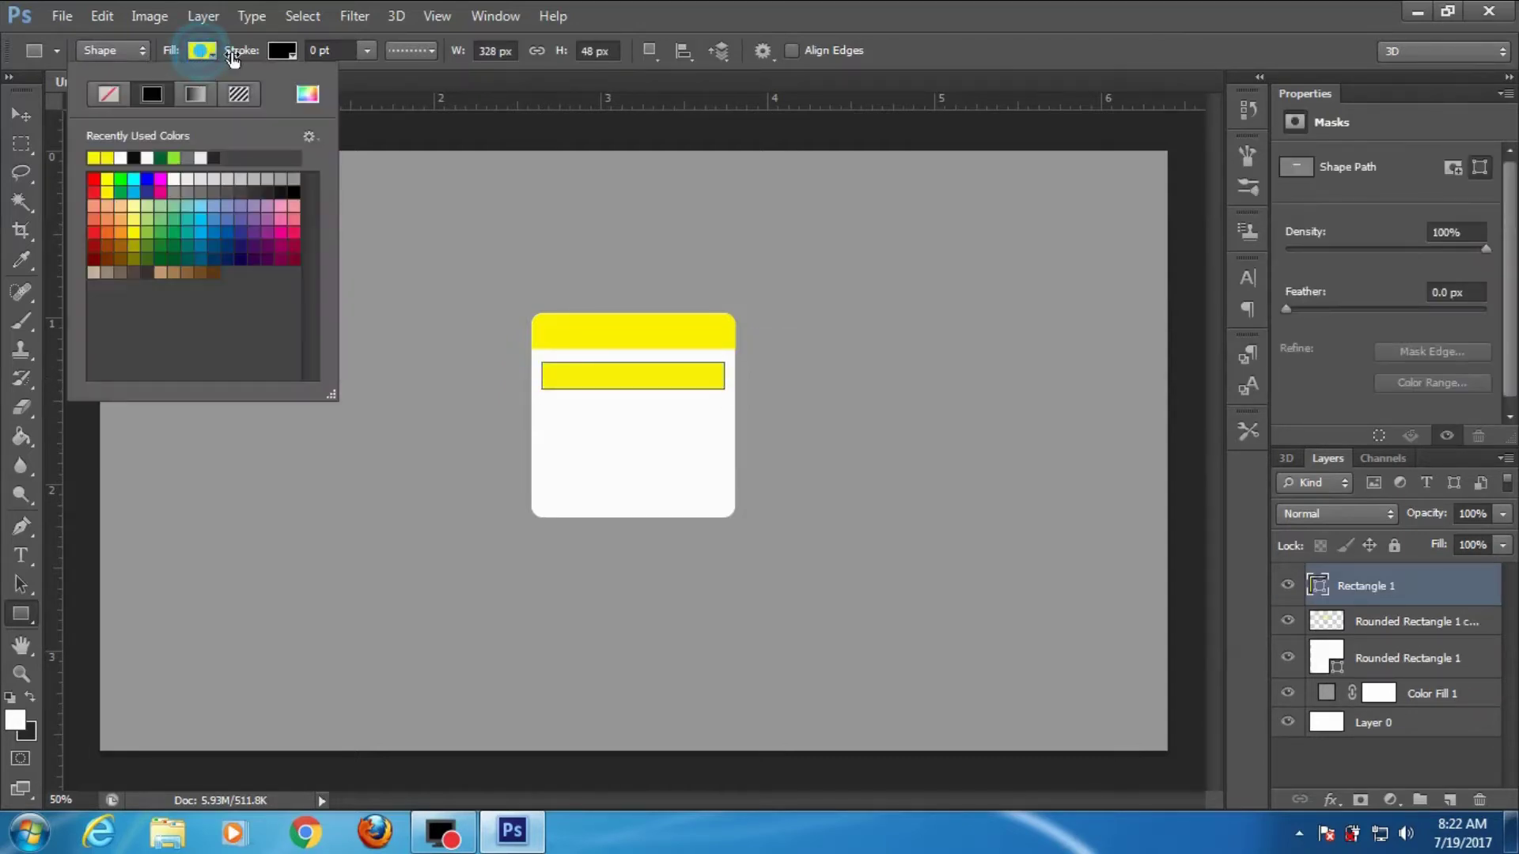
click(309, 93)
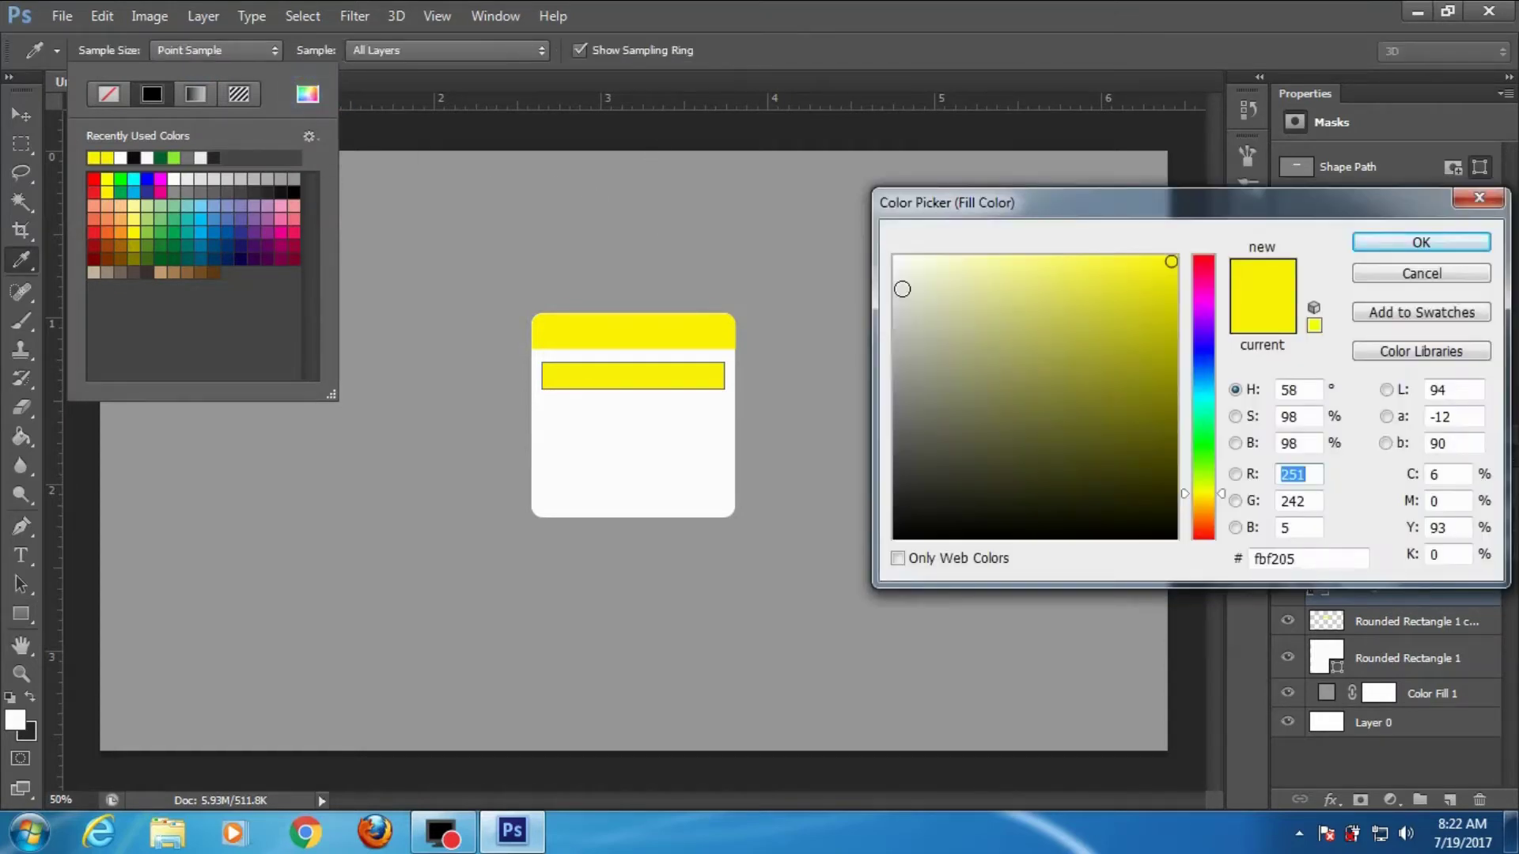
click(895, 333)
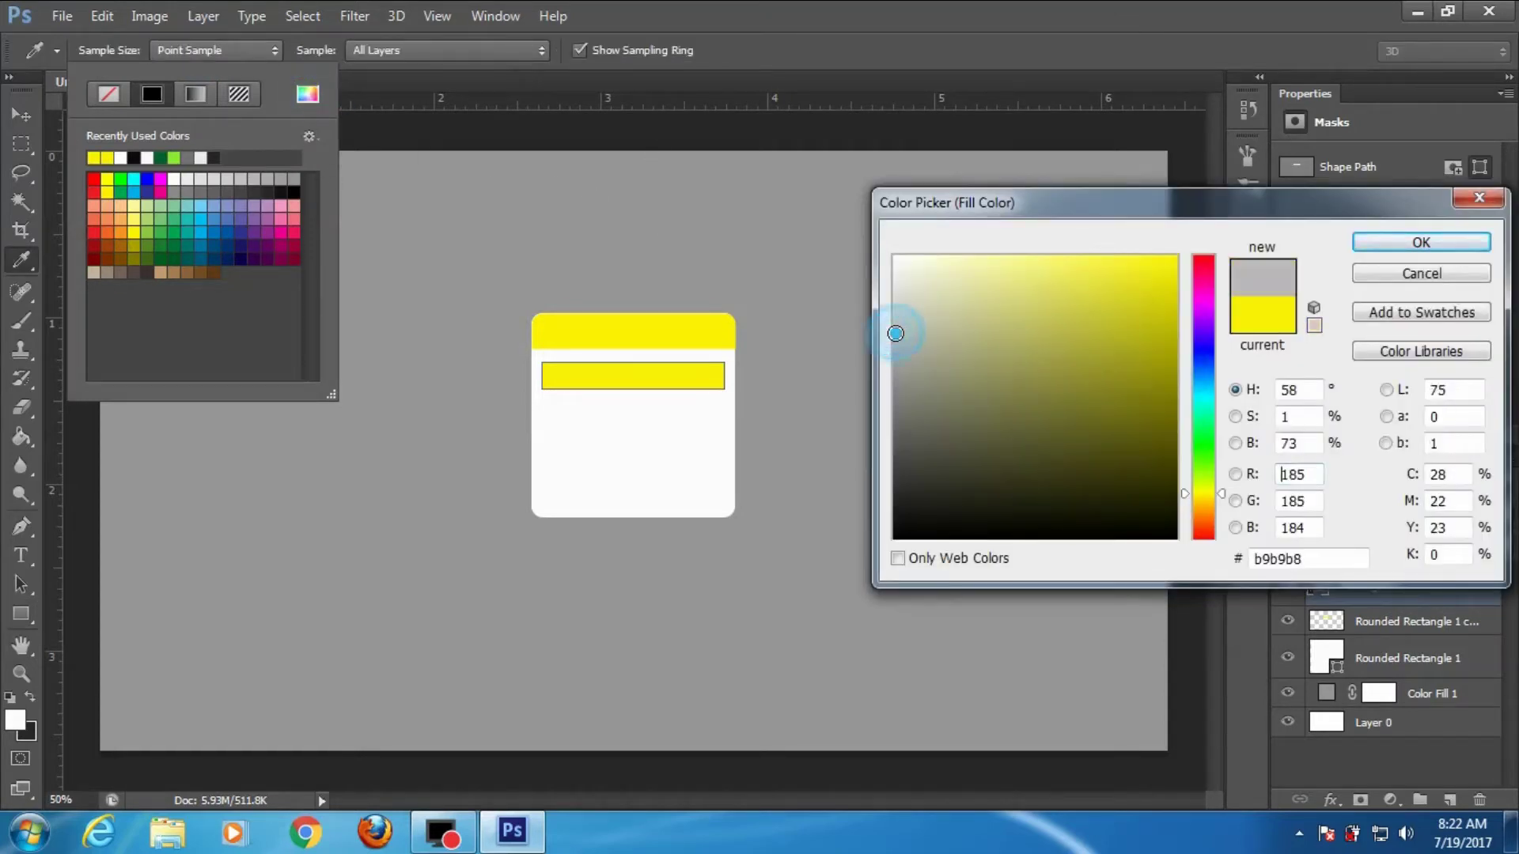
click(1421, 244)
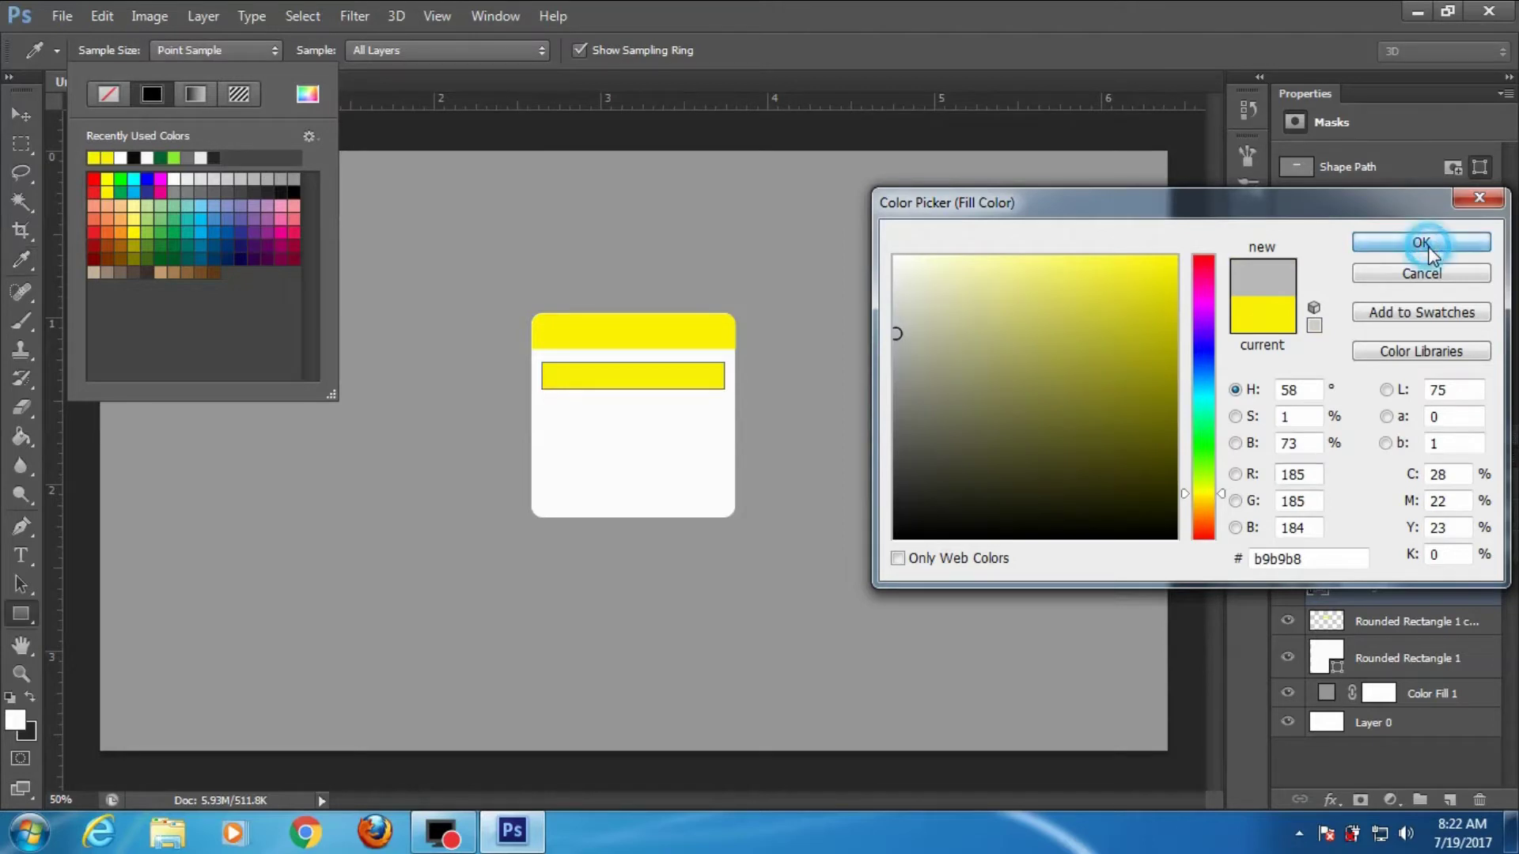
click(201, 51)
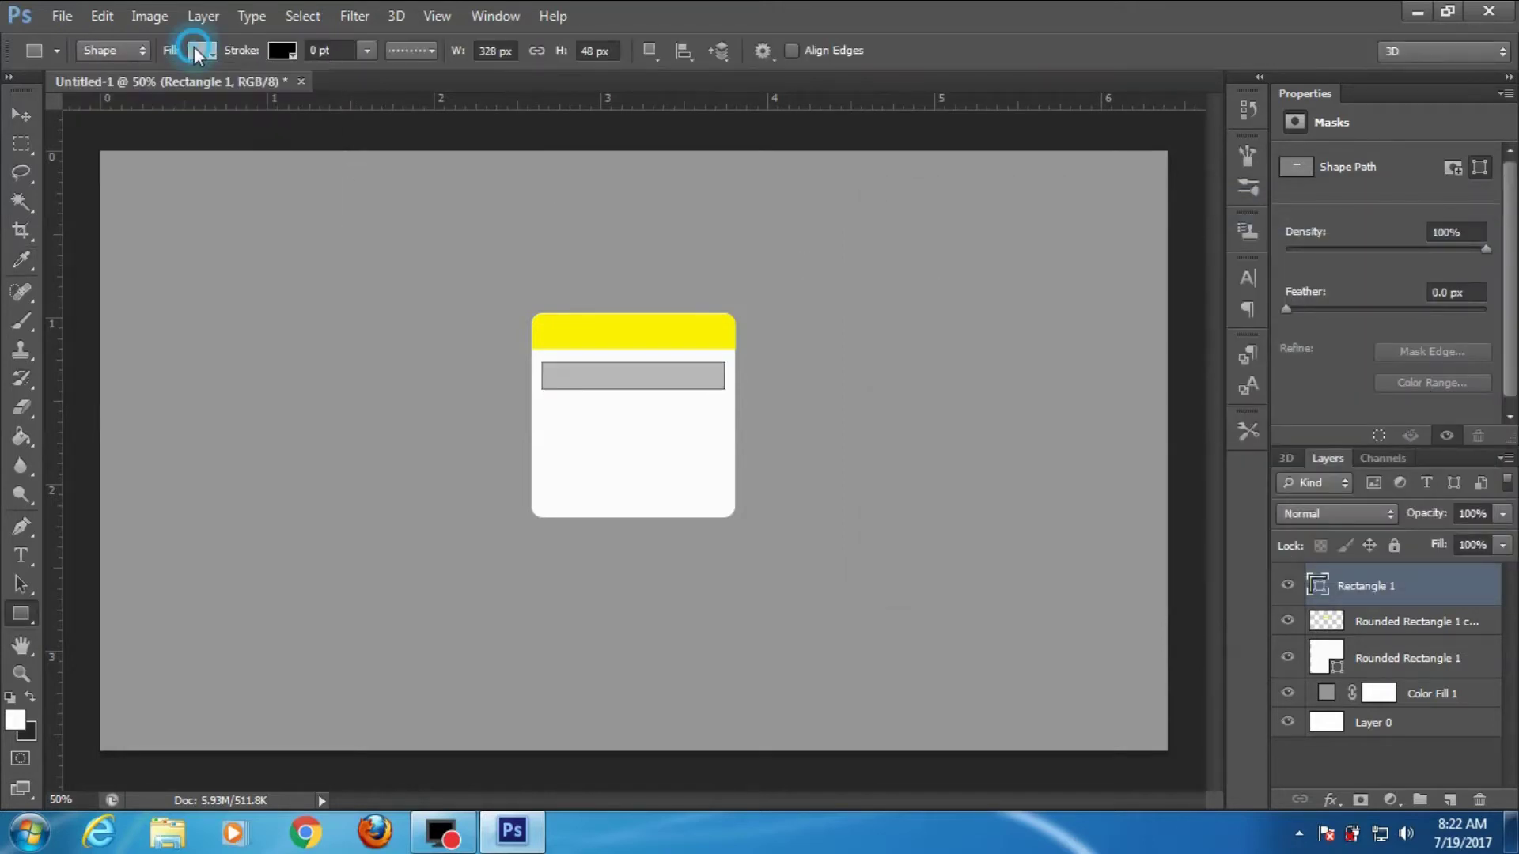
- Duplicate the grey bar and move the copy down beneath the first bar
right_click(1414, 603)
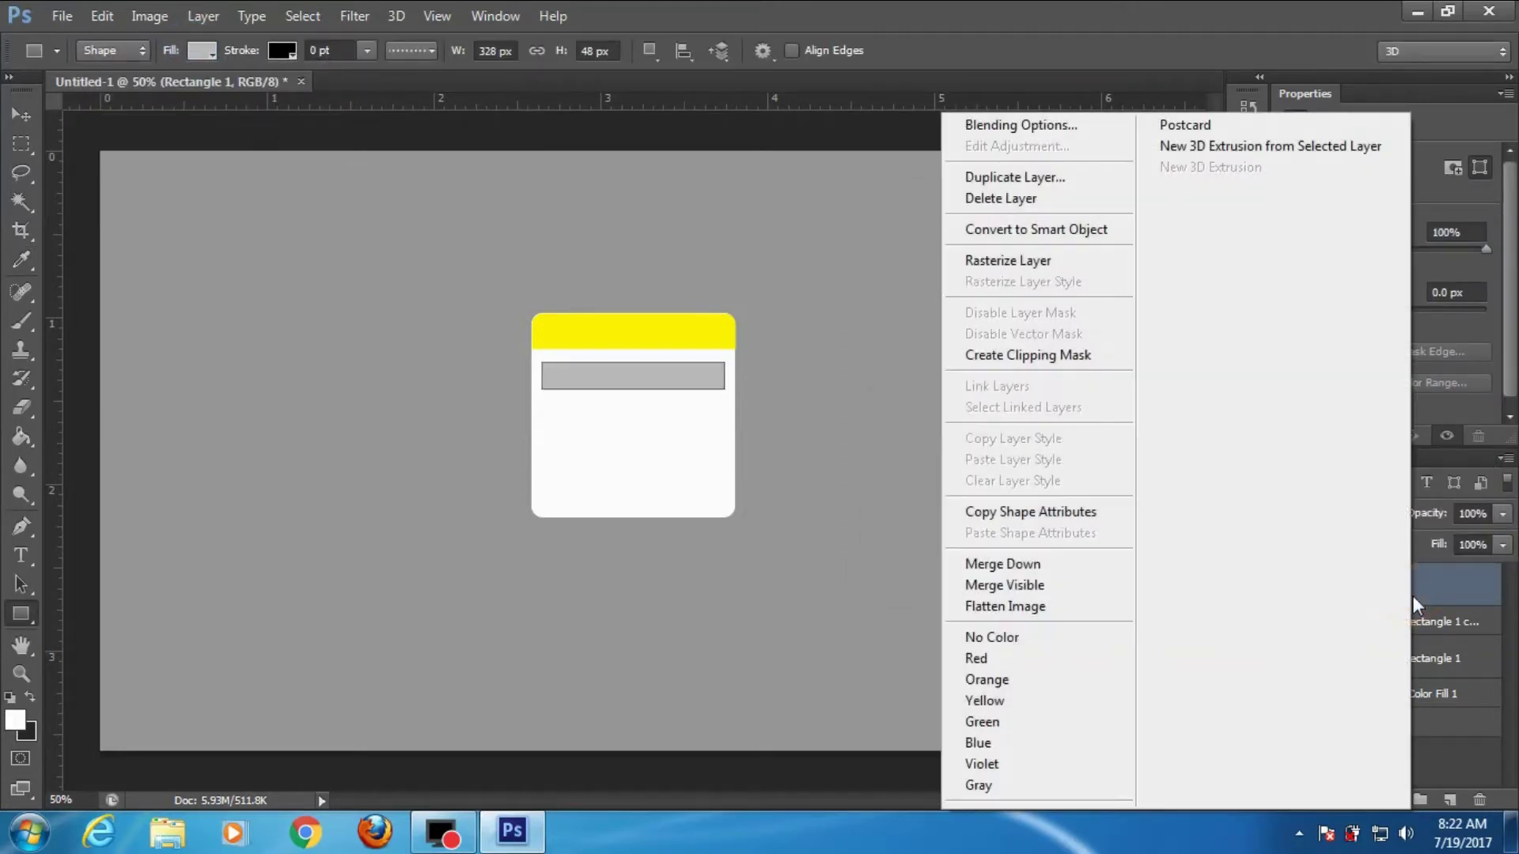
click(1062, 178)
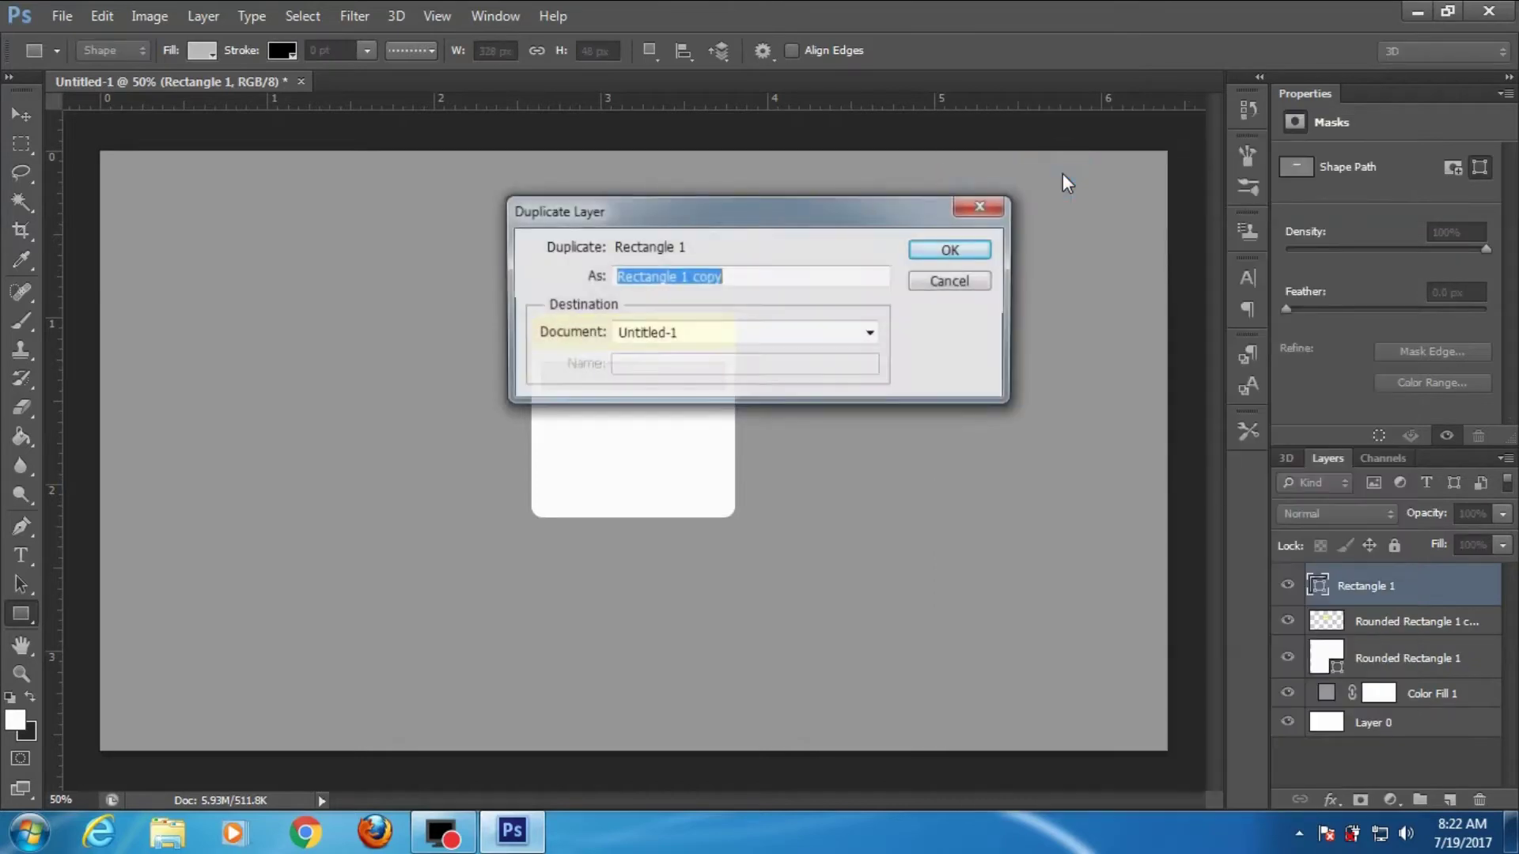
click(937, 248)
click(20, 115)
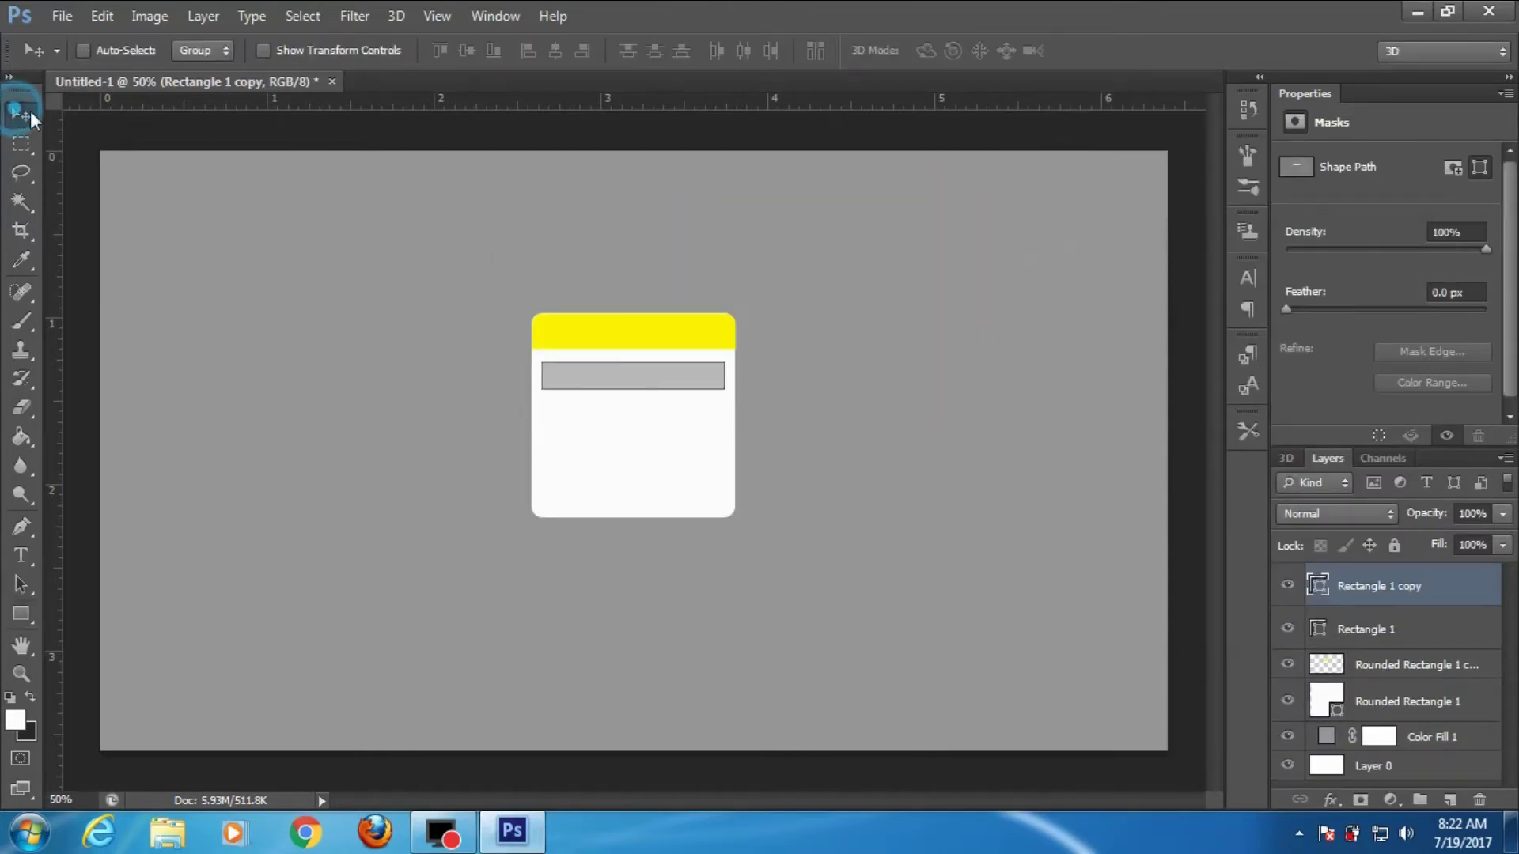
drag(452, 359, 454, 397)
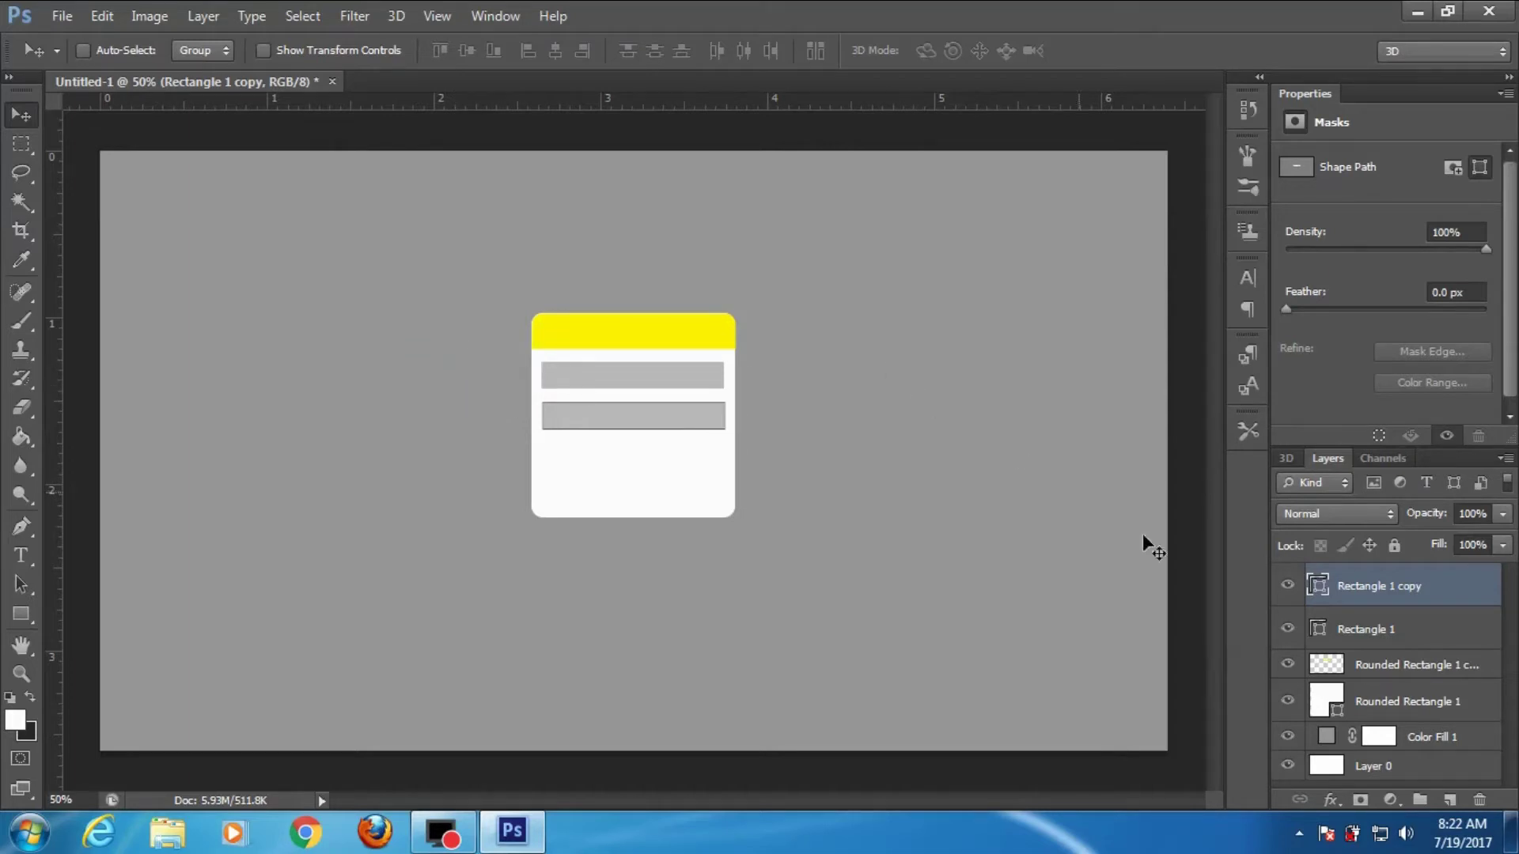
- Duplicate the copied bar and move it down as the third bar
right_click(1381, 599)
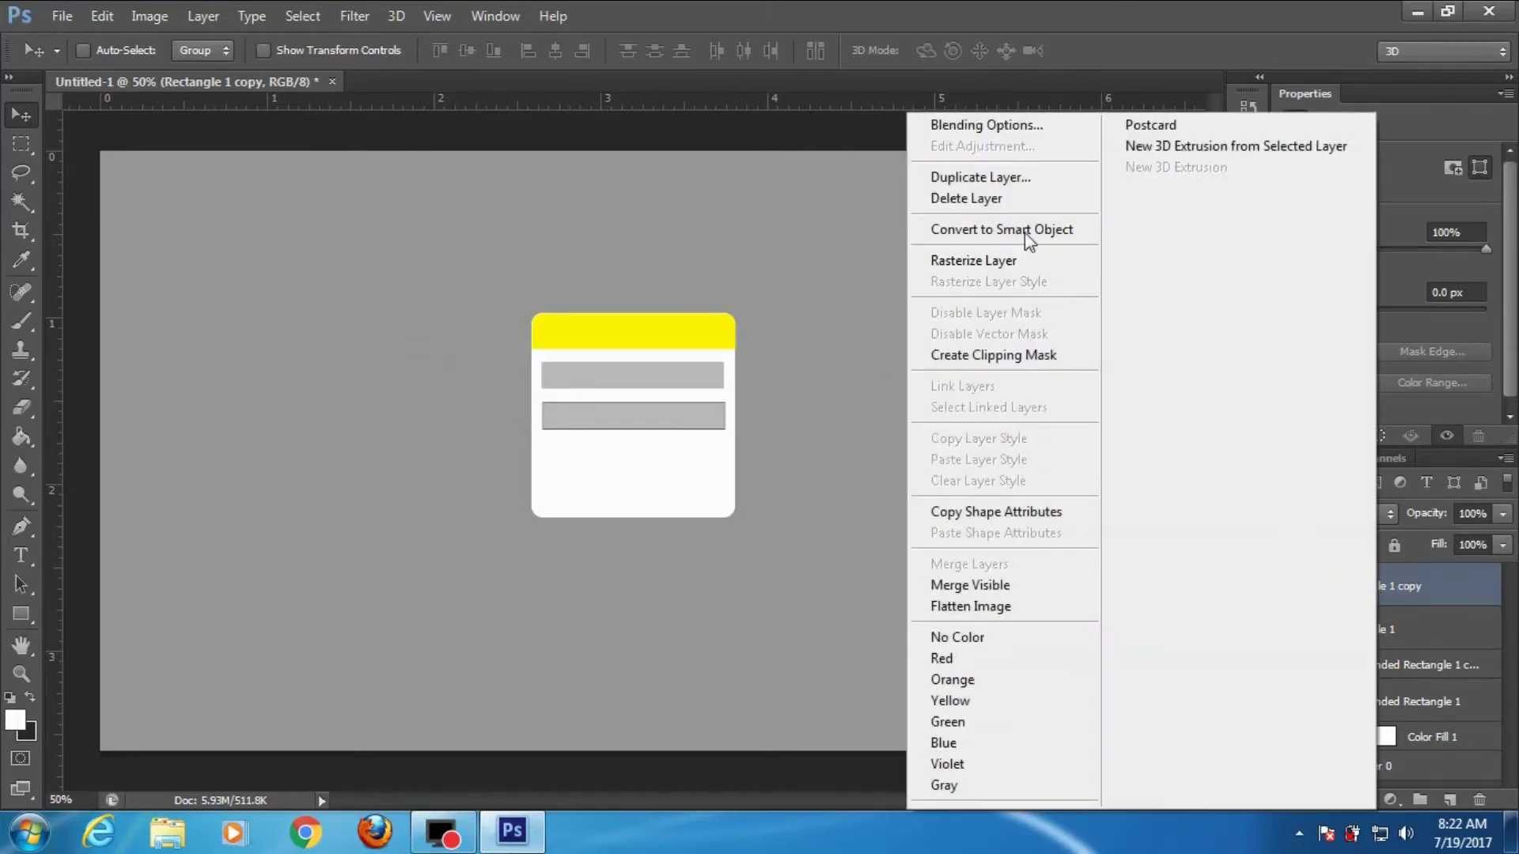
click(1026, 187)
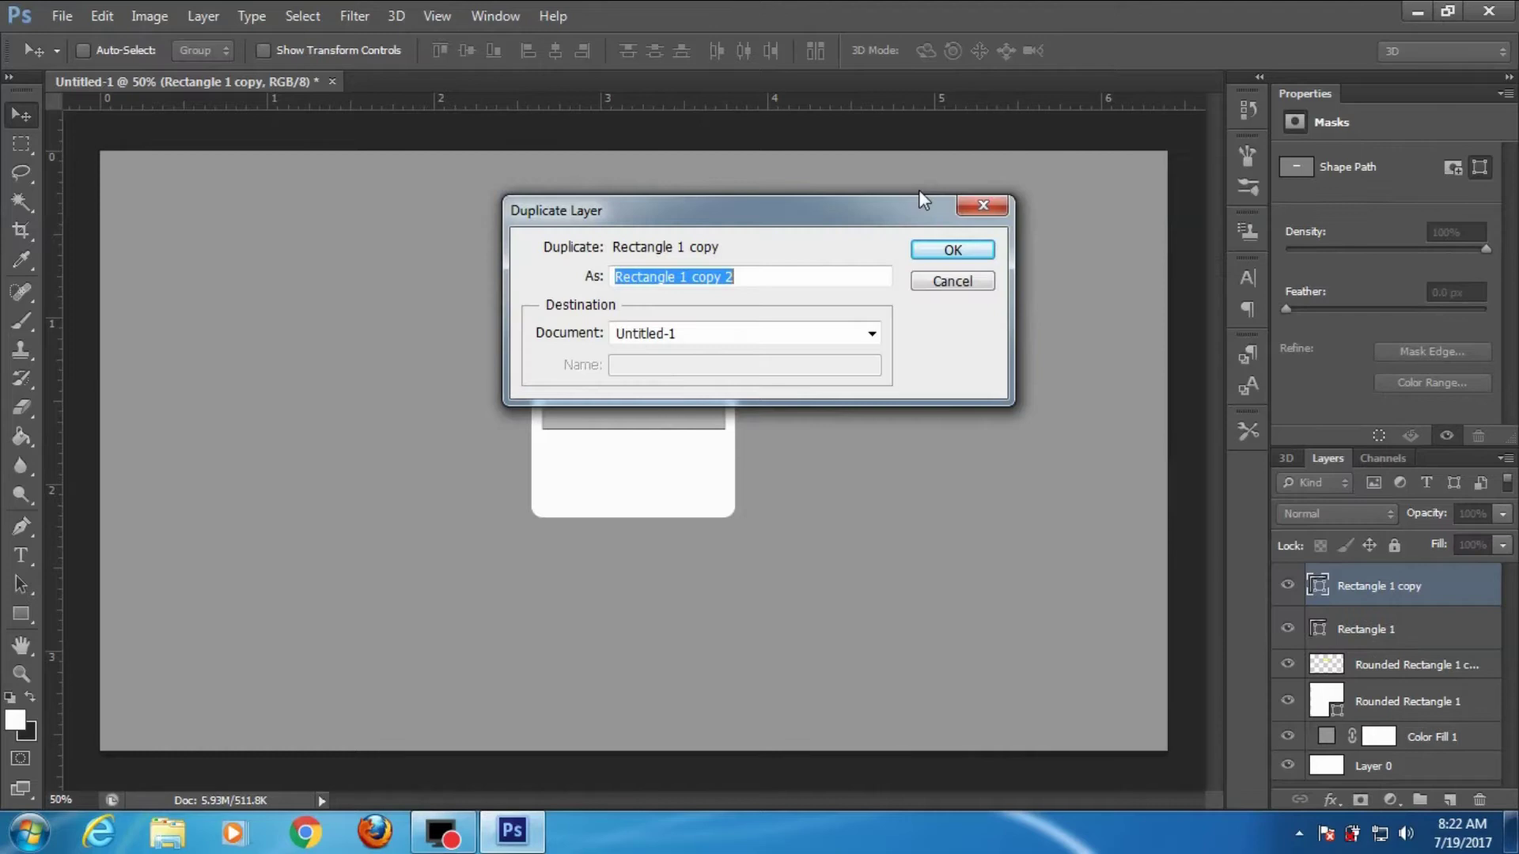
click(946, 255)
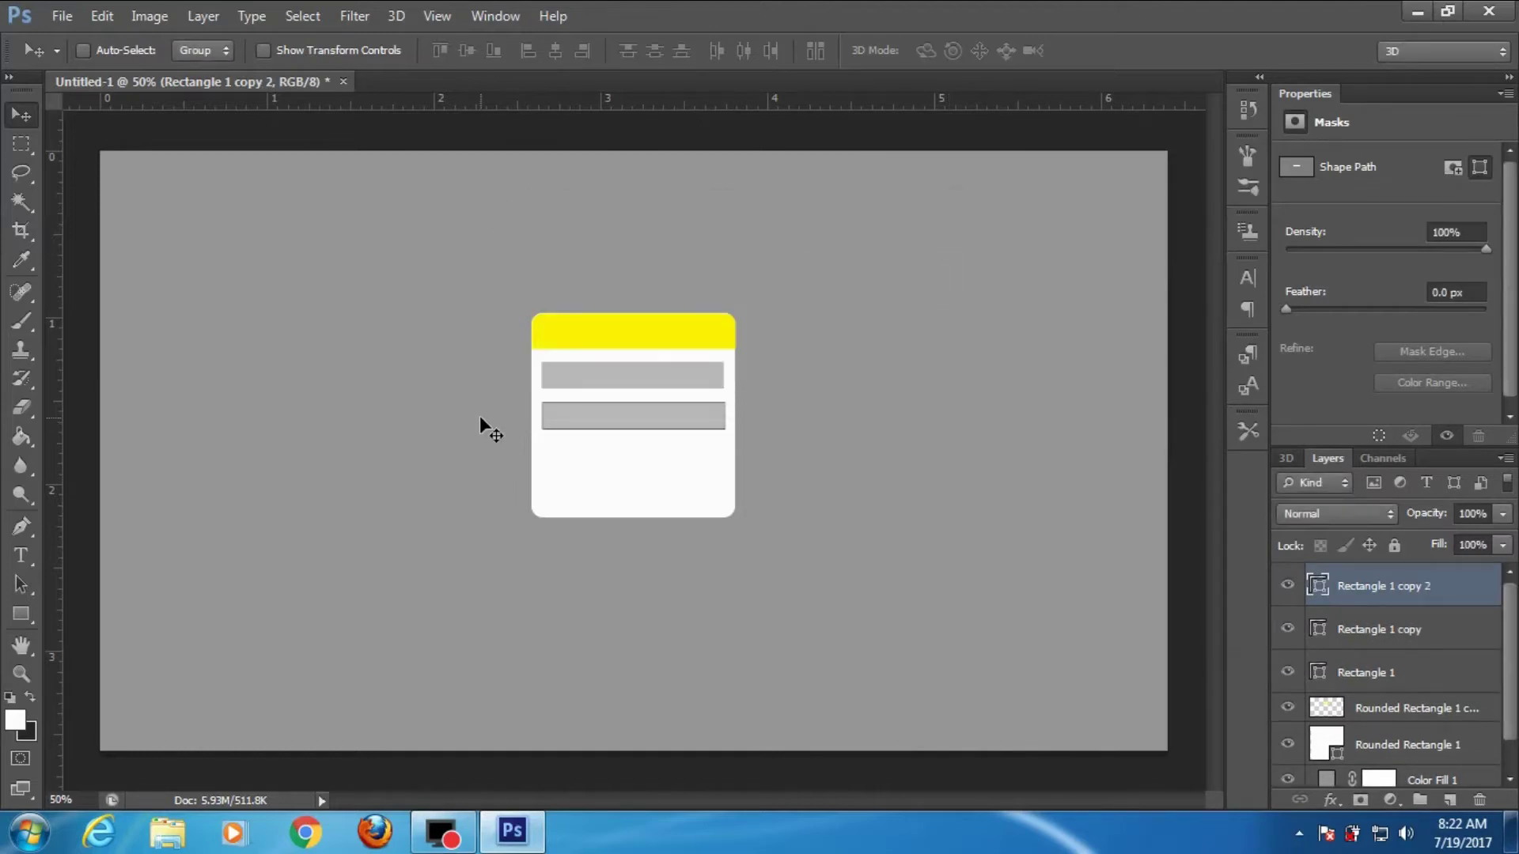
drag(479, 415, 480, 465)
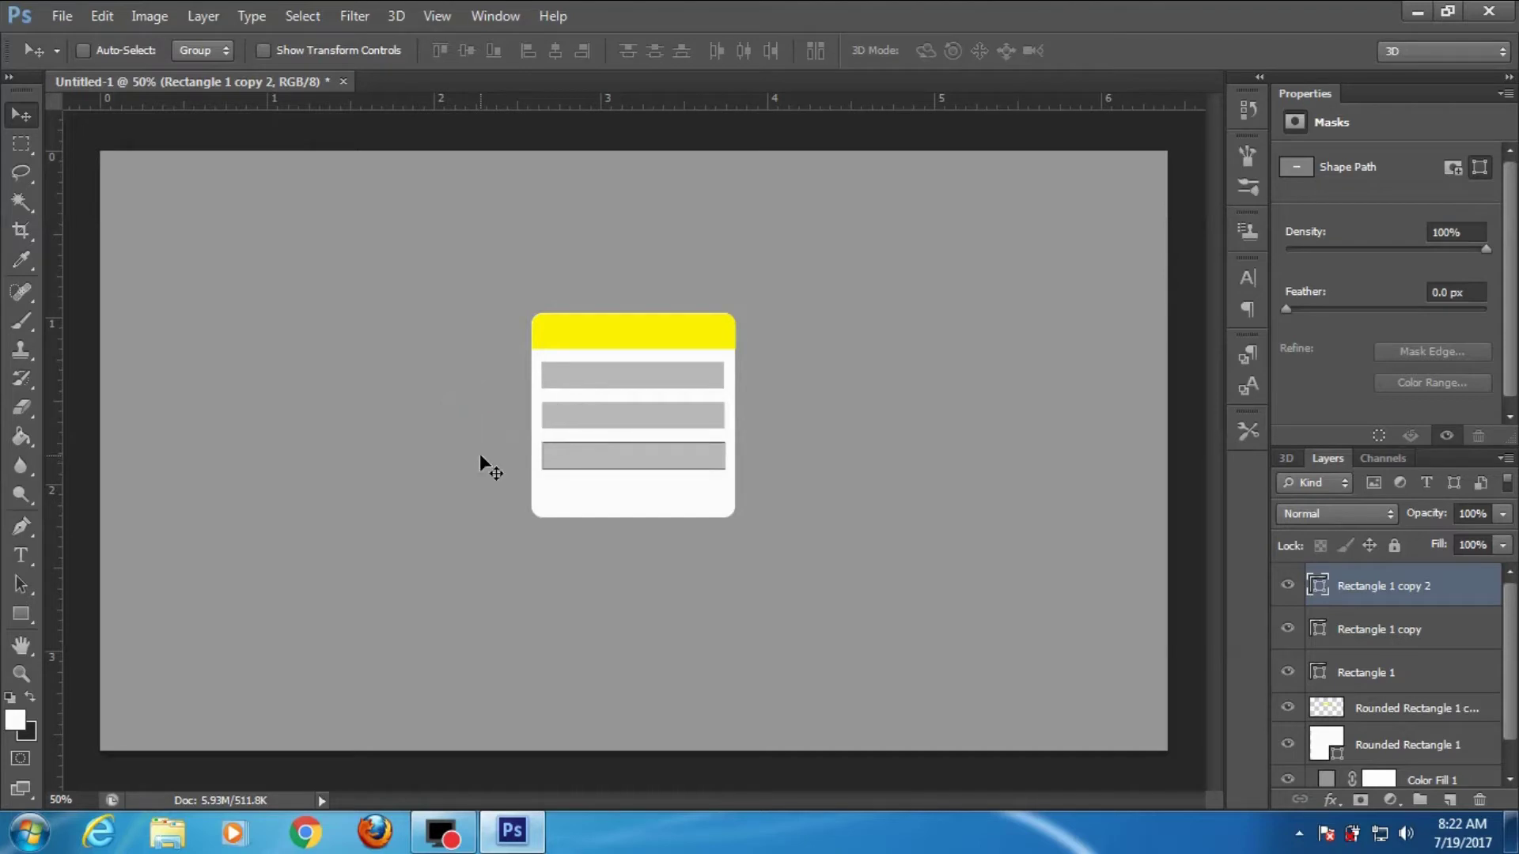
- Rasterize the third bar layer and the Rounded Rectangle 1 card layer
right_click(1389, 585)
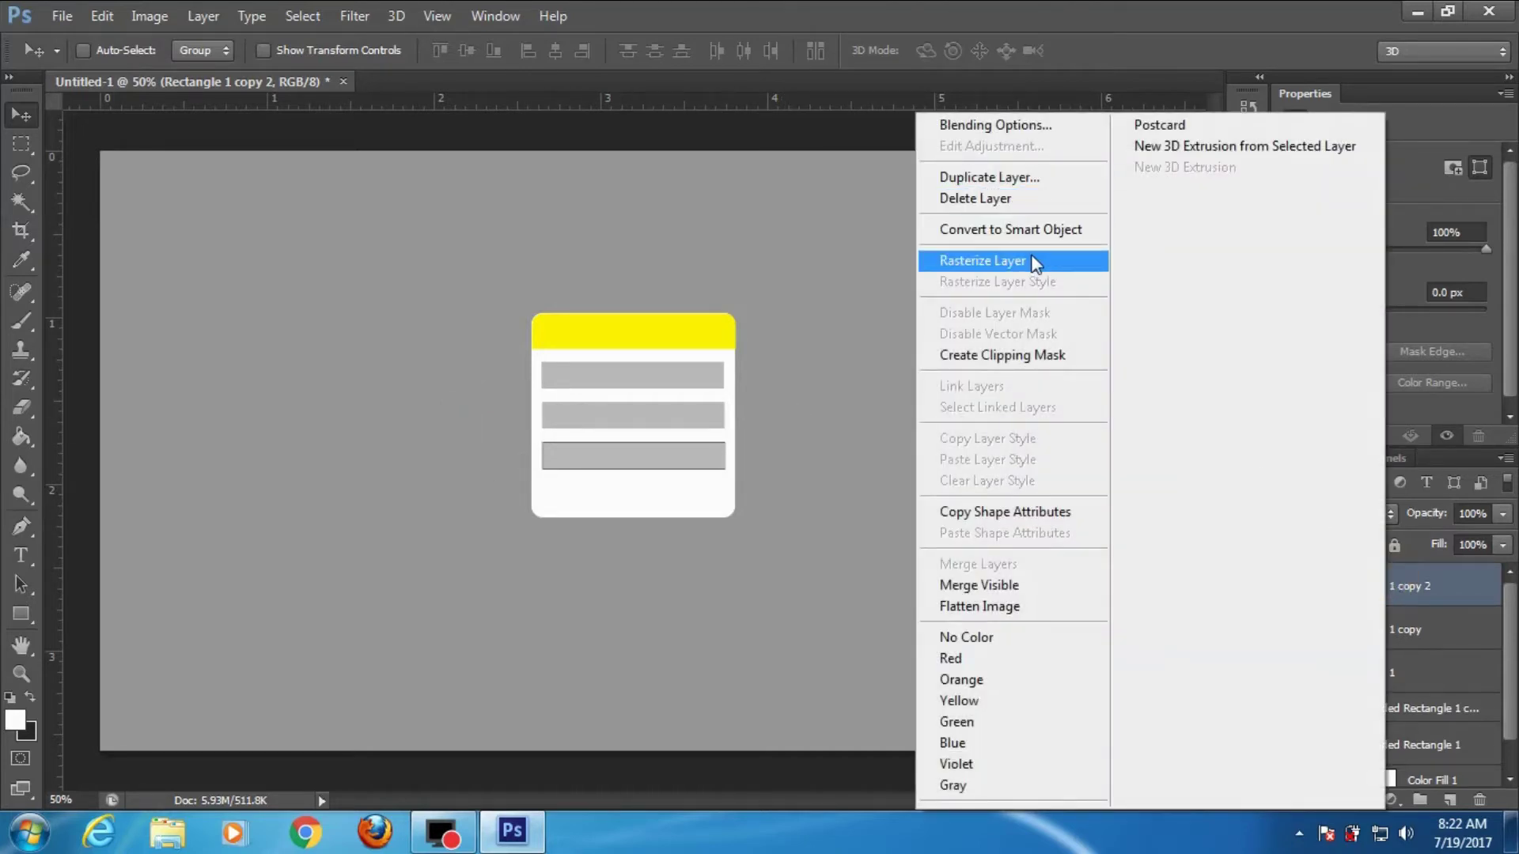
click(1032, 261)
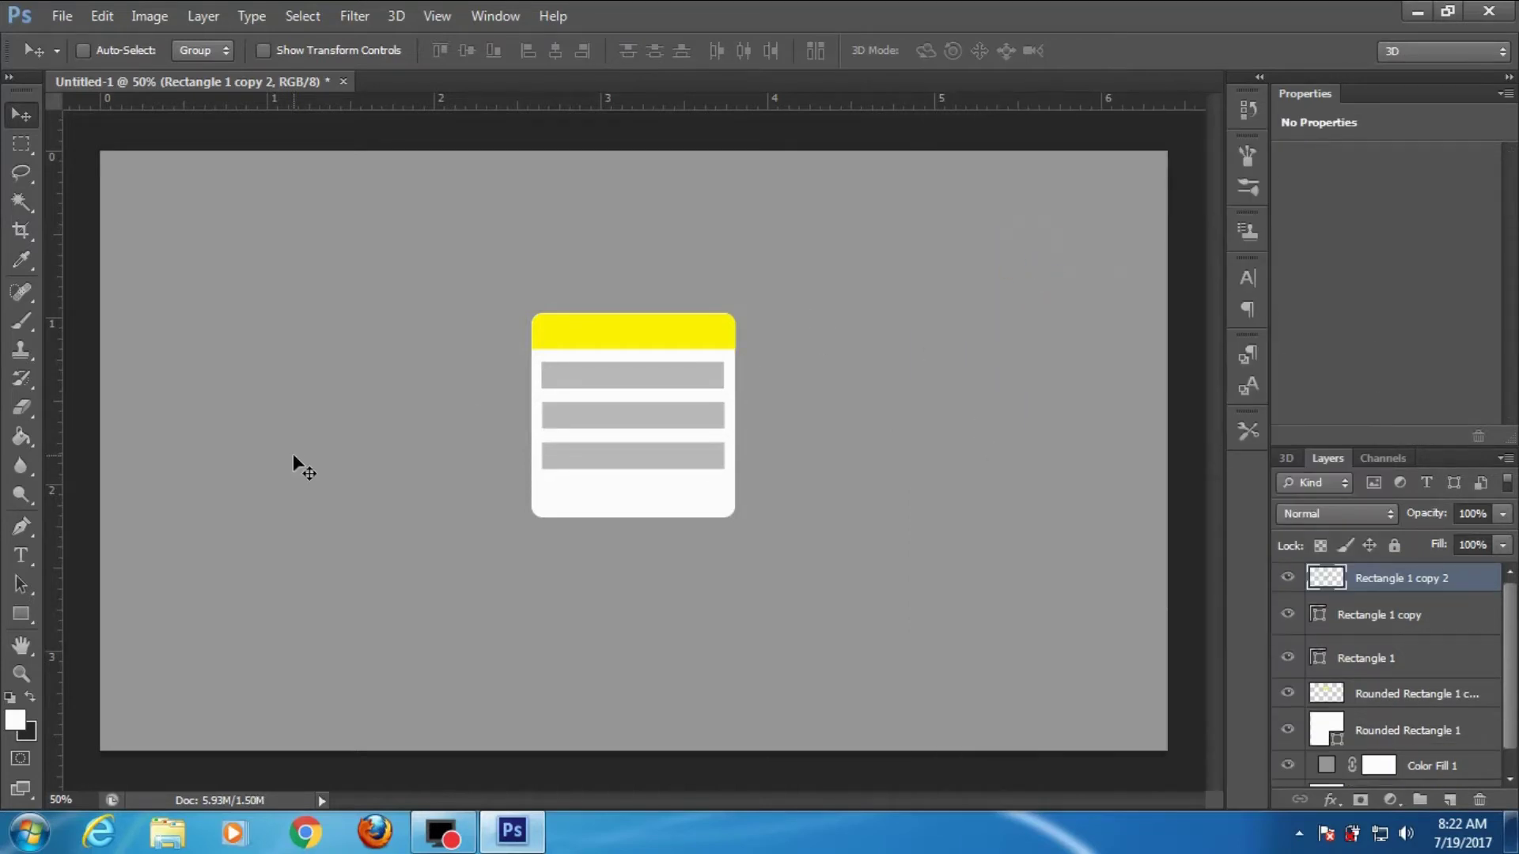
click(1429, 734)
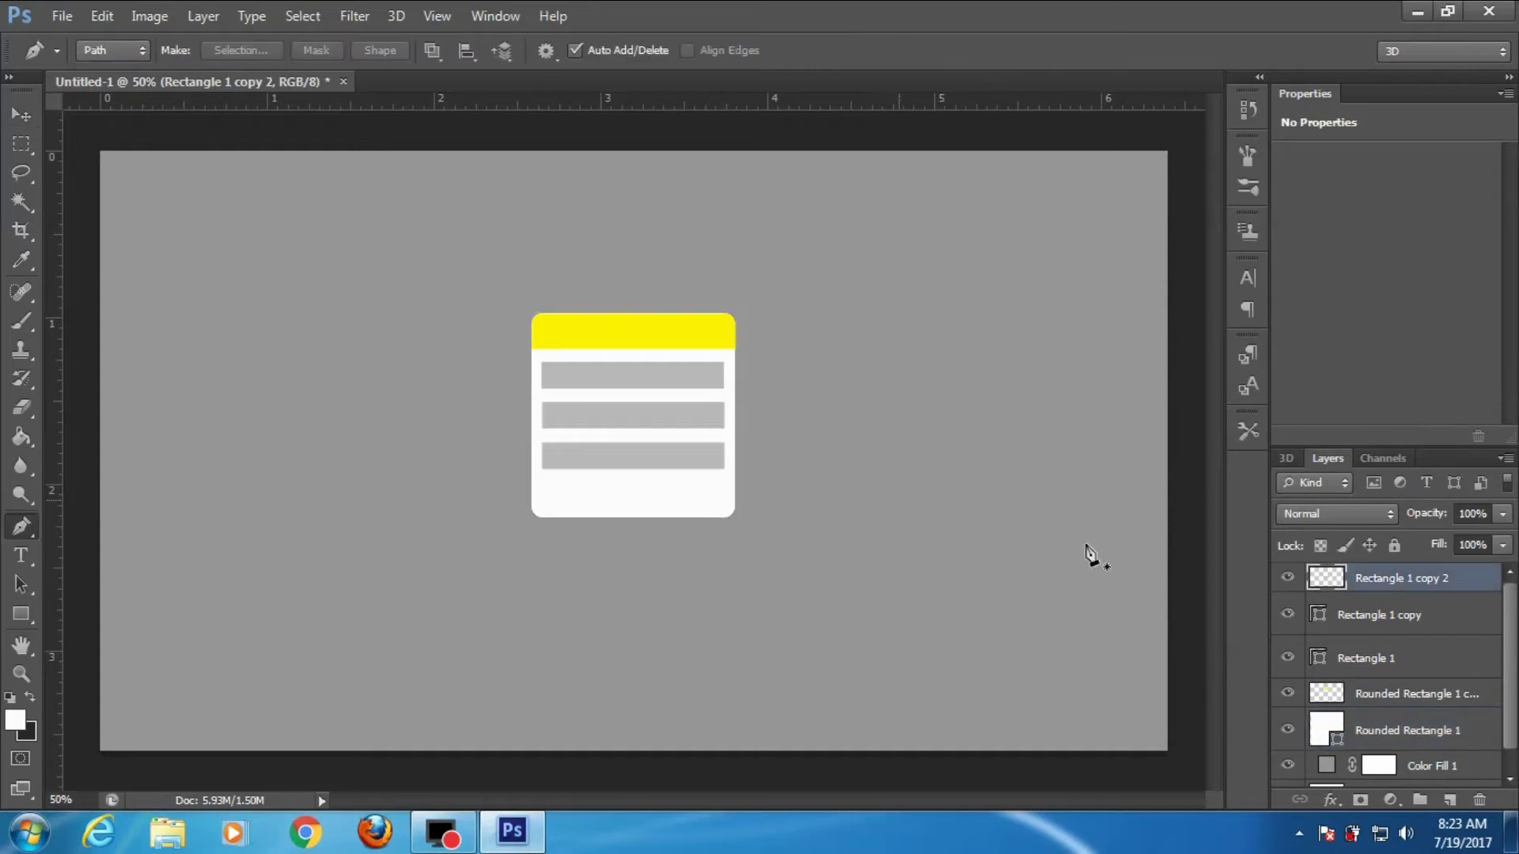
click(1389, 722)
right_click(1388, 717)
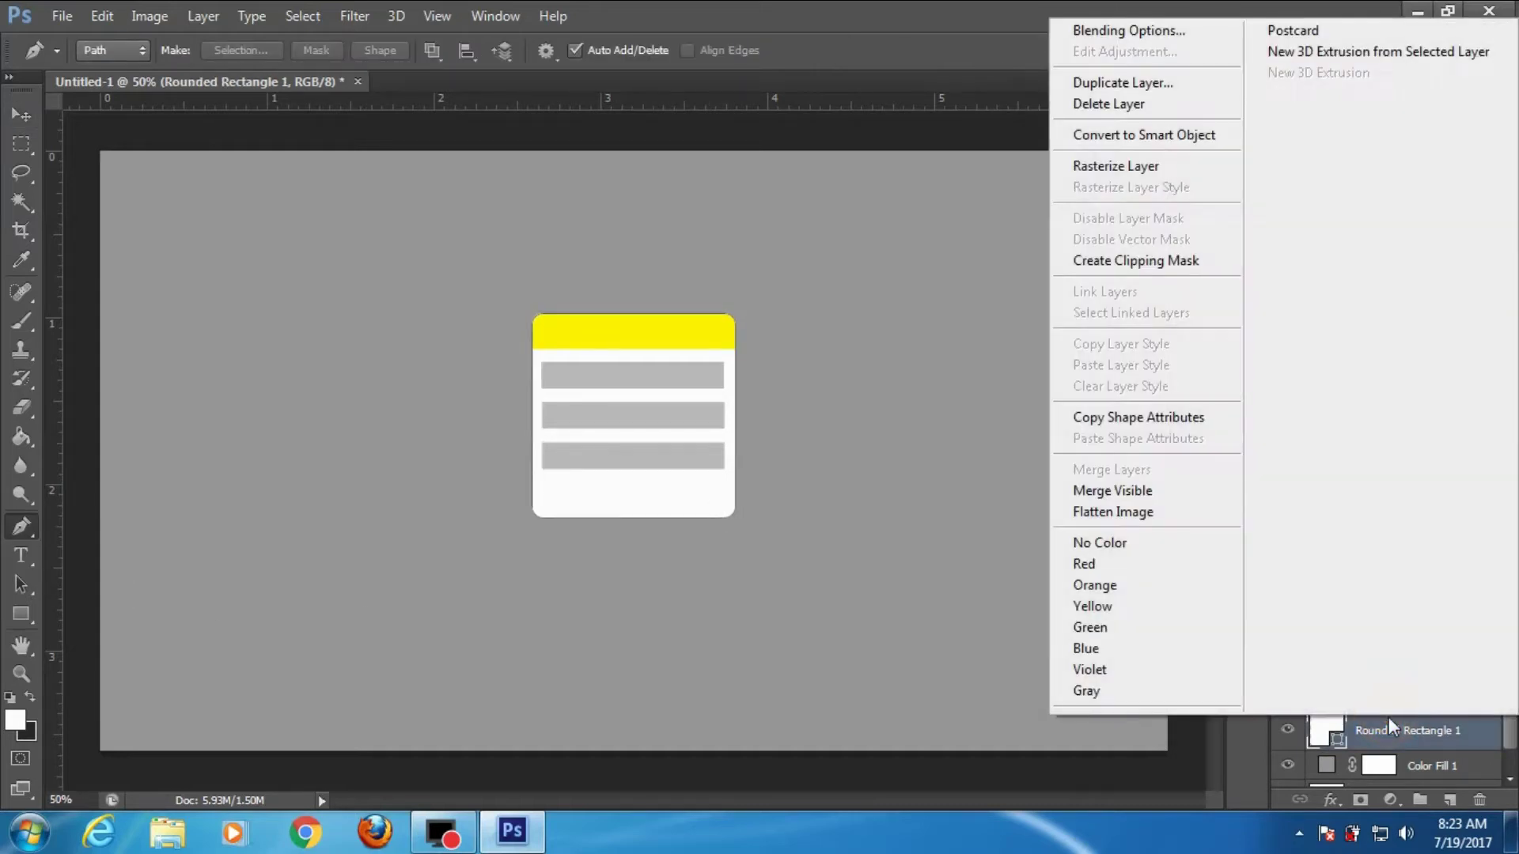
click(1152, 166)
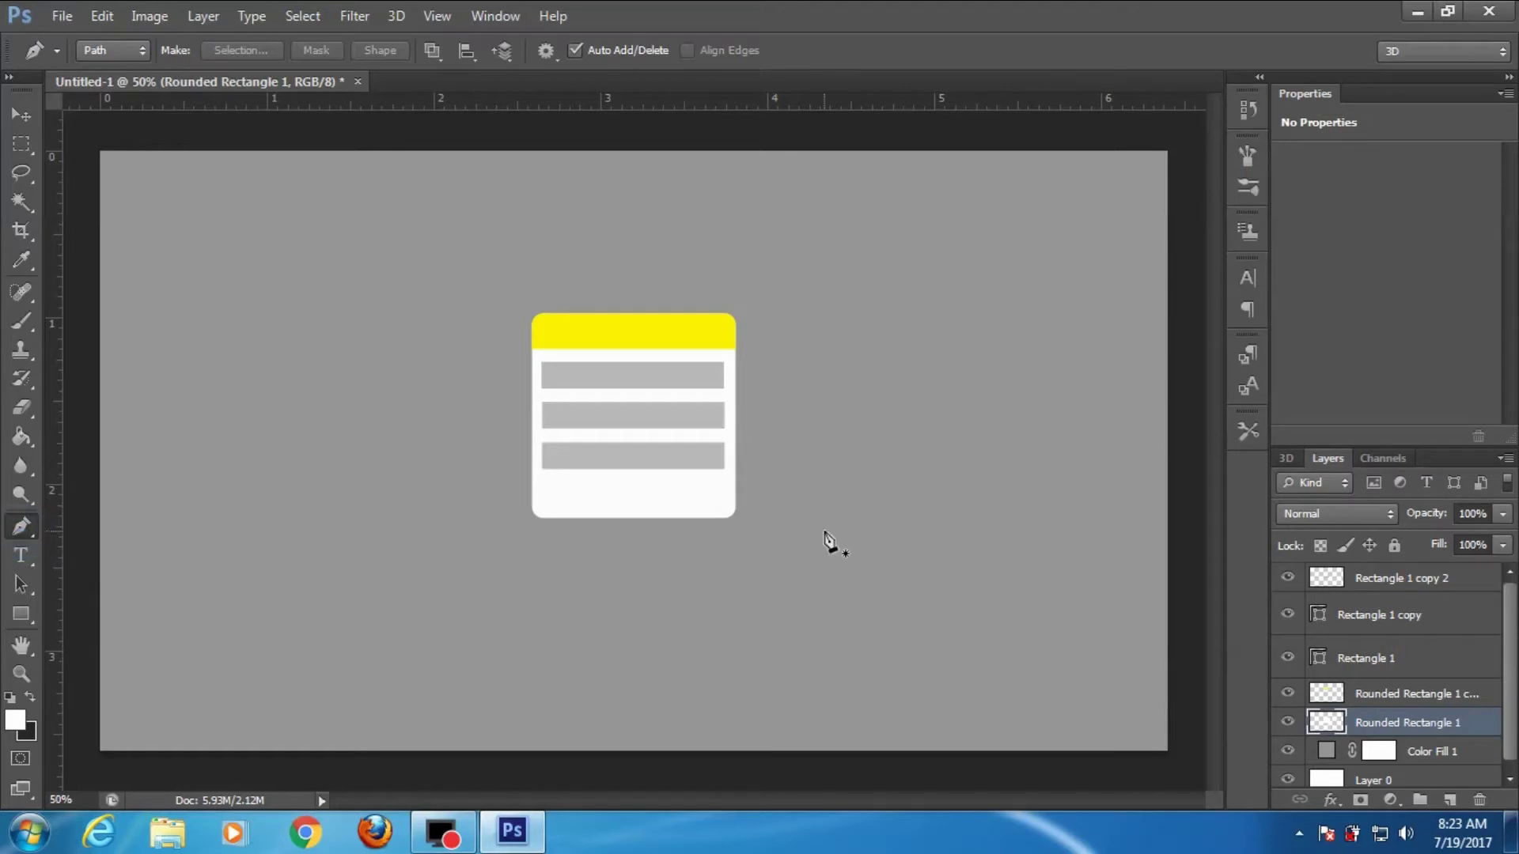
- Cut away the card's bottom-right corner using a triangular Pen-path selection
click(674, 527)
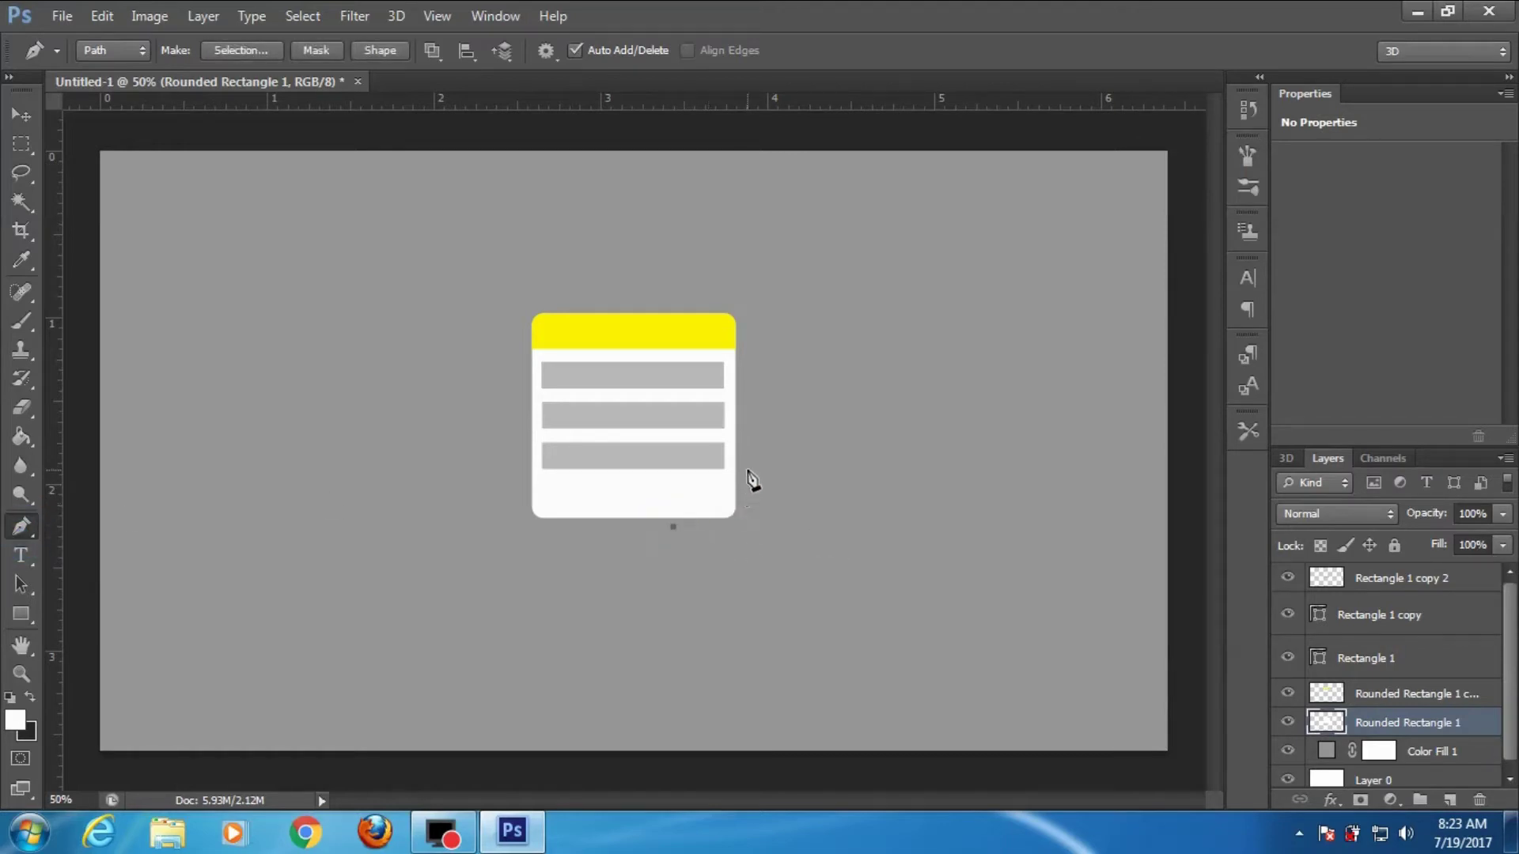
drag(747, 475, 755, 526)
click(673, 527)
click(253, 49)
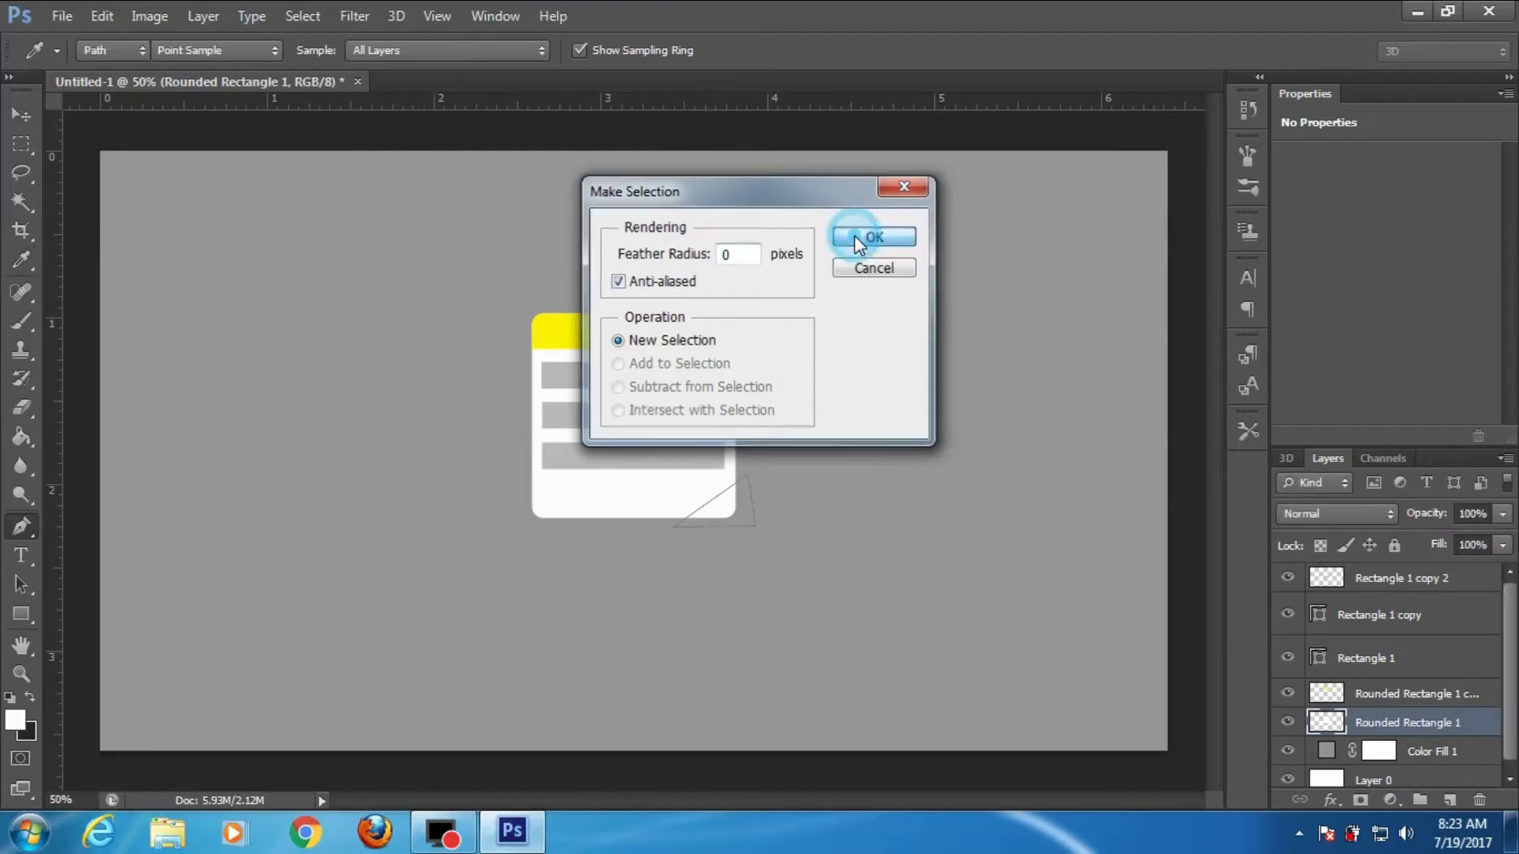
click(855, 238)
key(Delete)
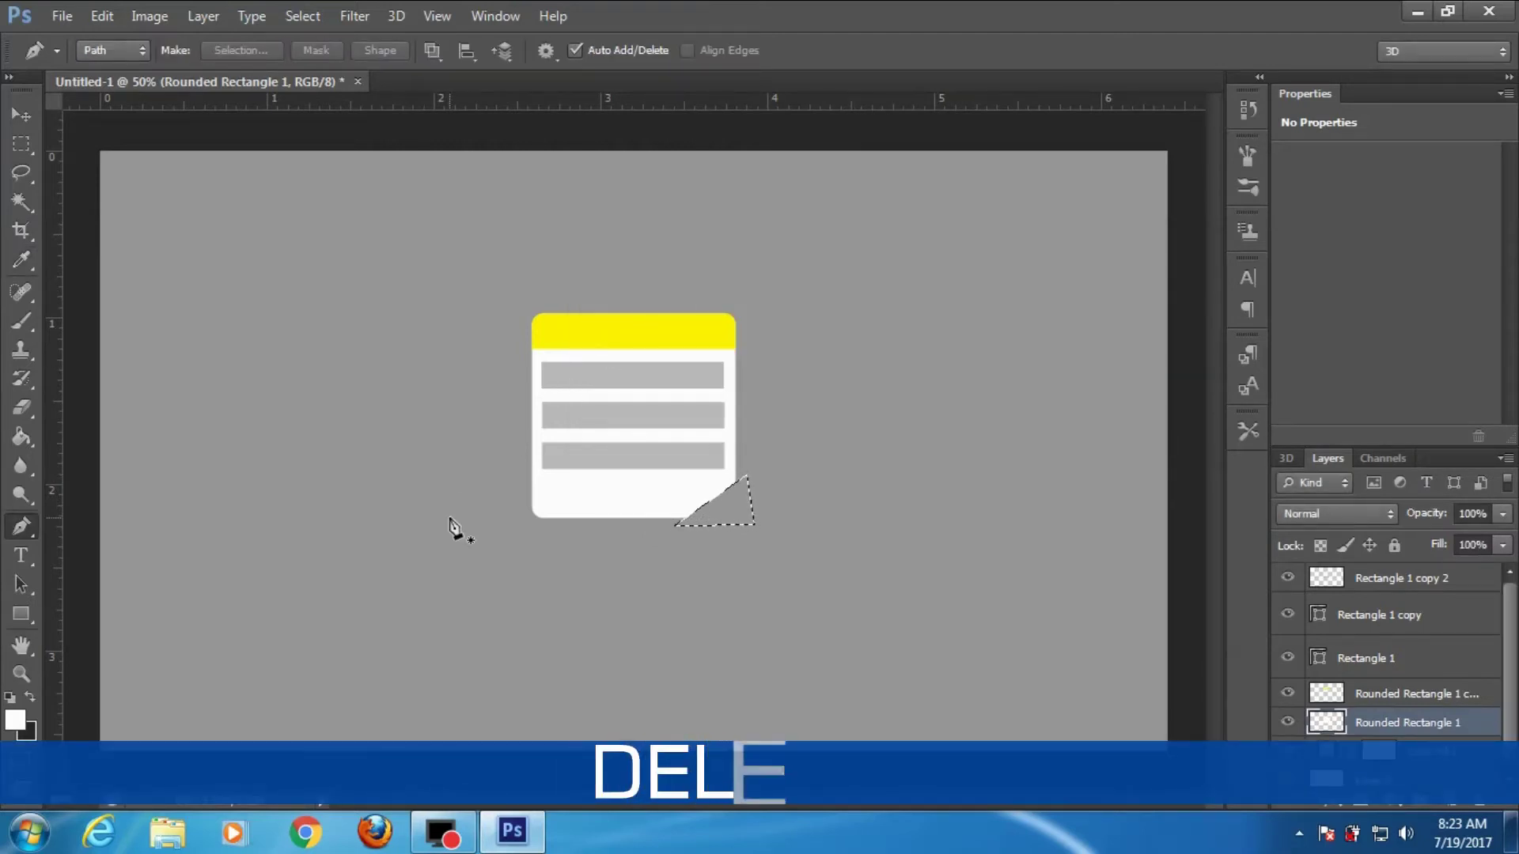
key(ctrl+d)
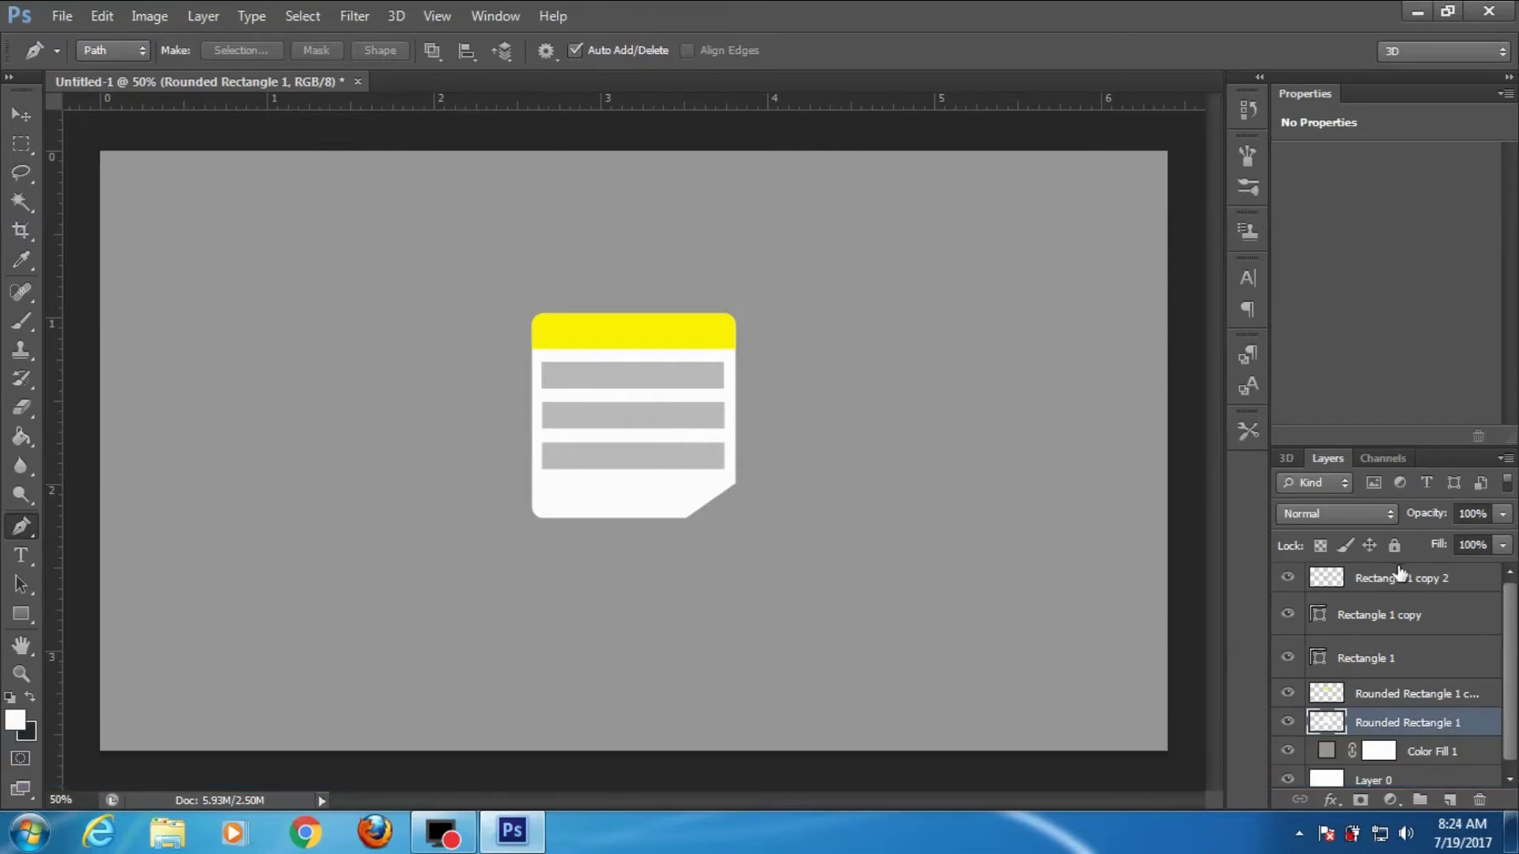
- Snap a horizontal guide to the cut corner's top edge at 100% zoom, then add Layer 1
click(1420, 580)
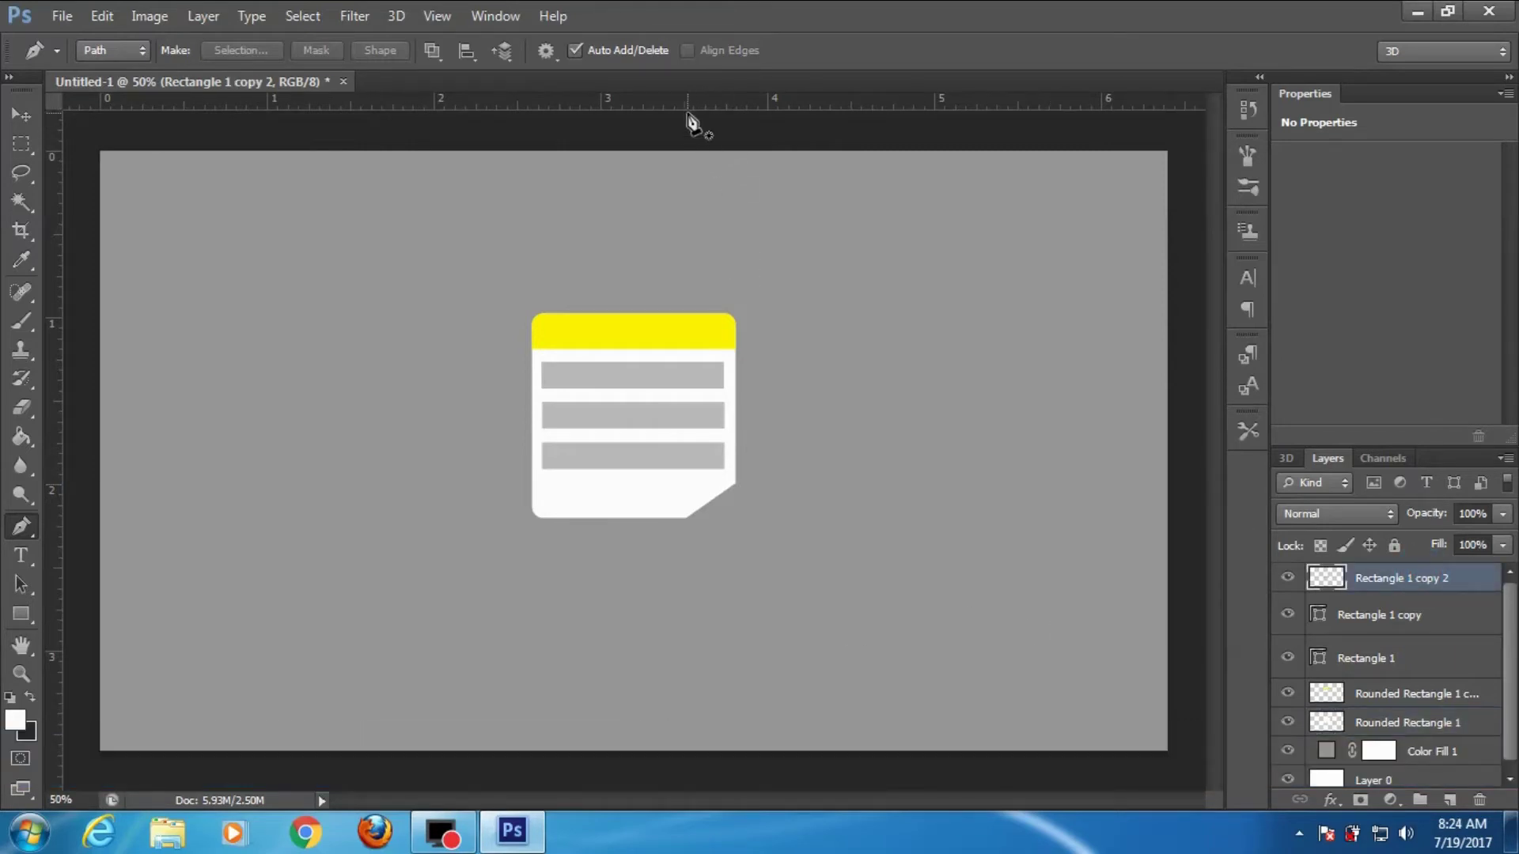
drag(671, 96, 689, 485)
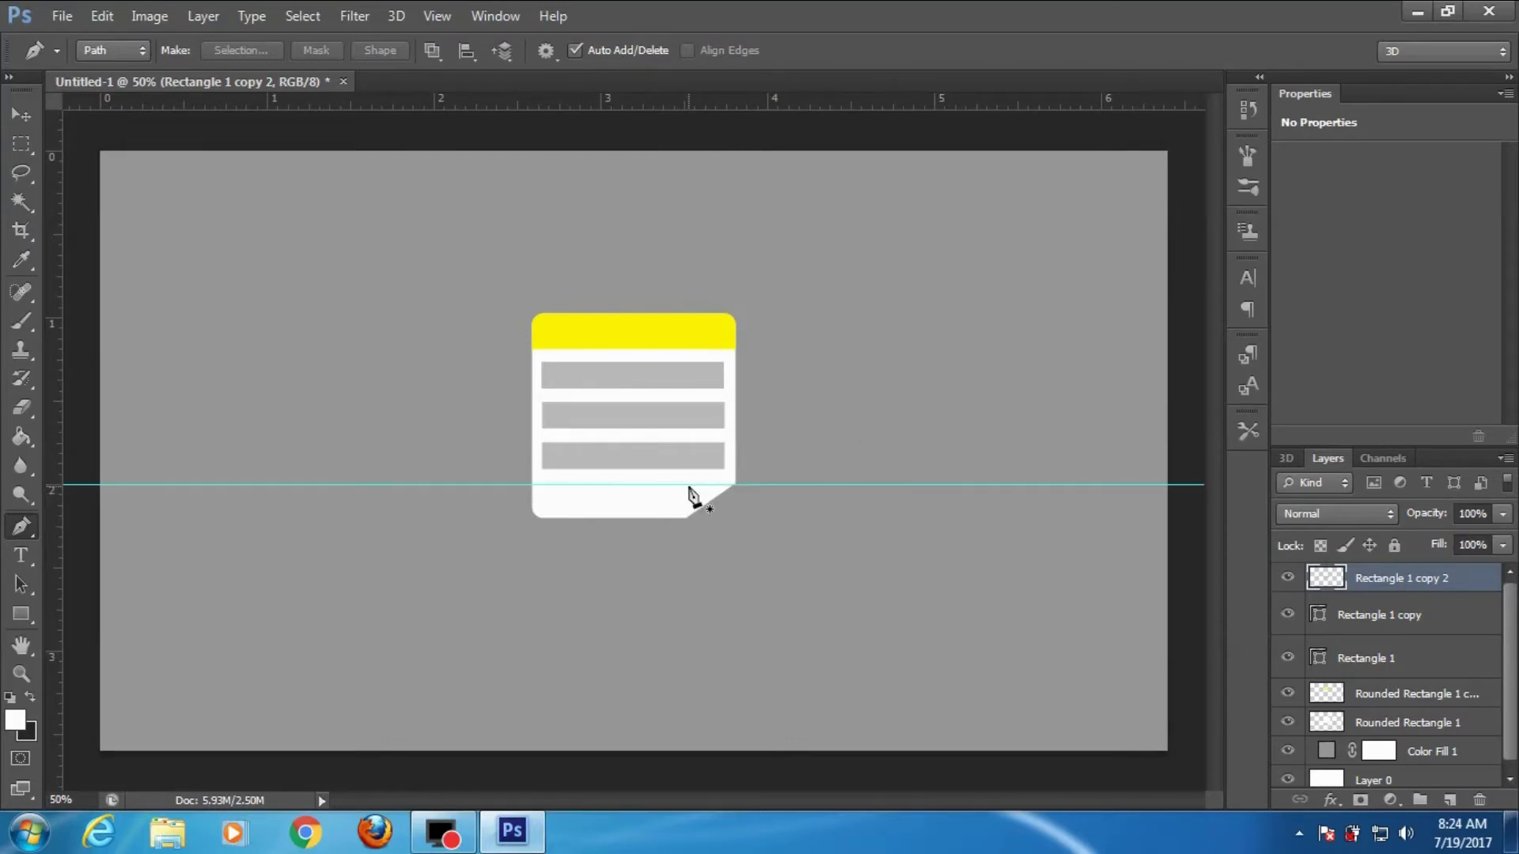
key(alt)
key(ctrl+plus)
key(ctrl+plus)
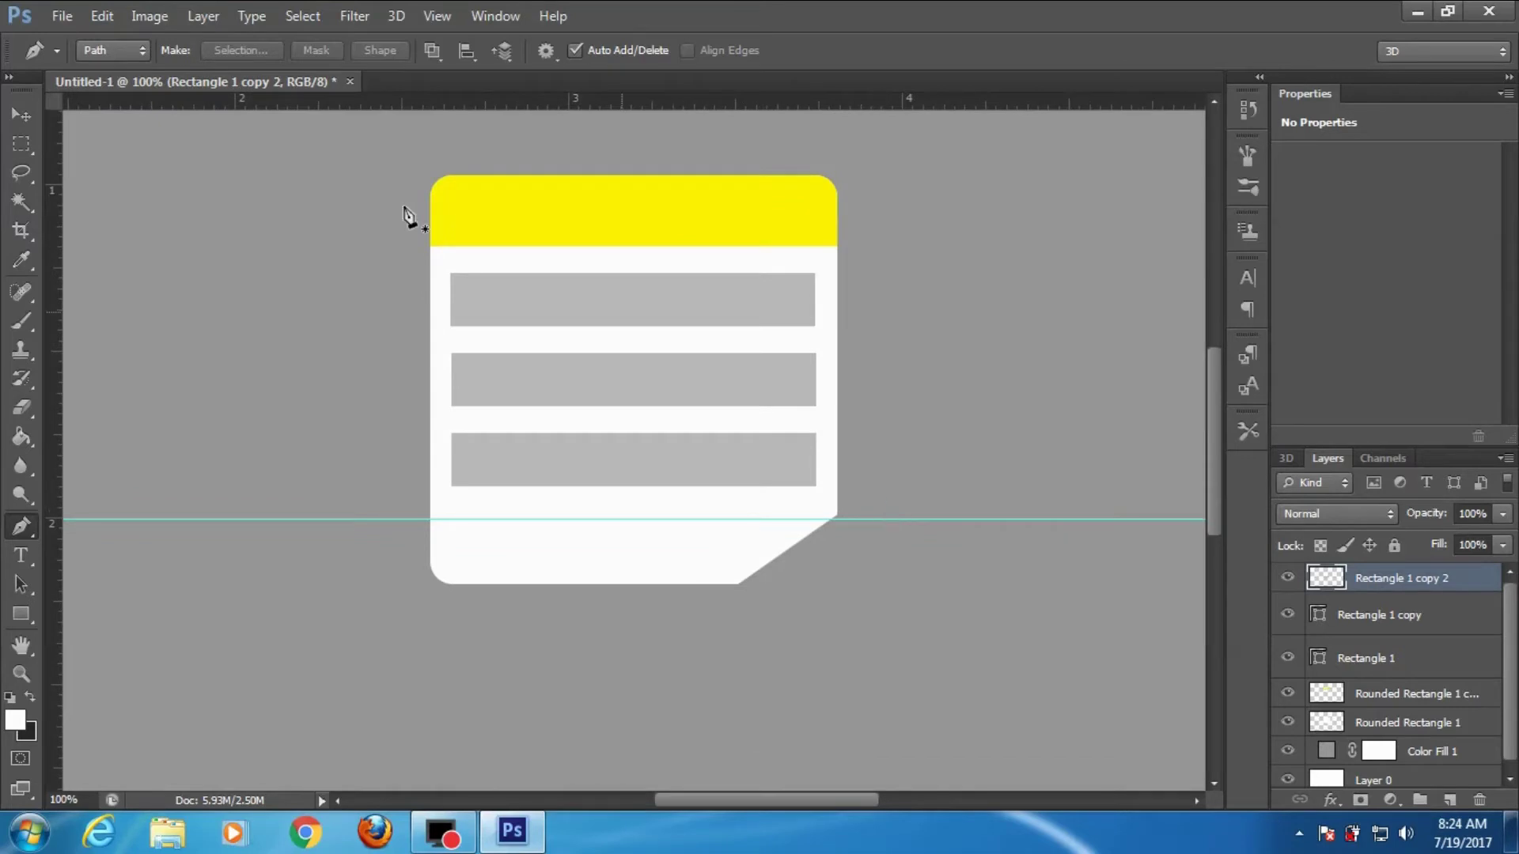
click(20, 116)
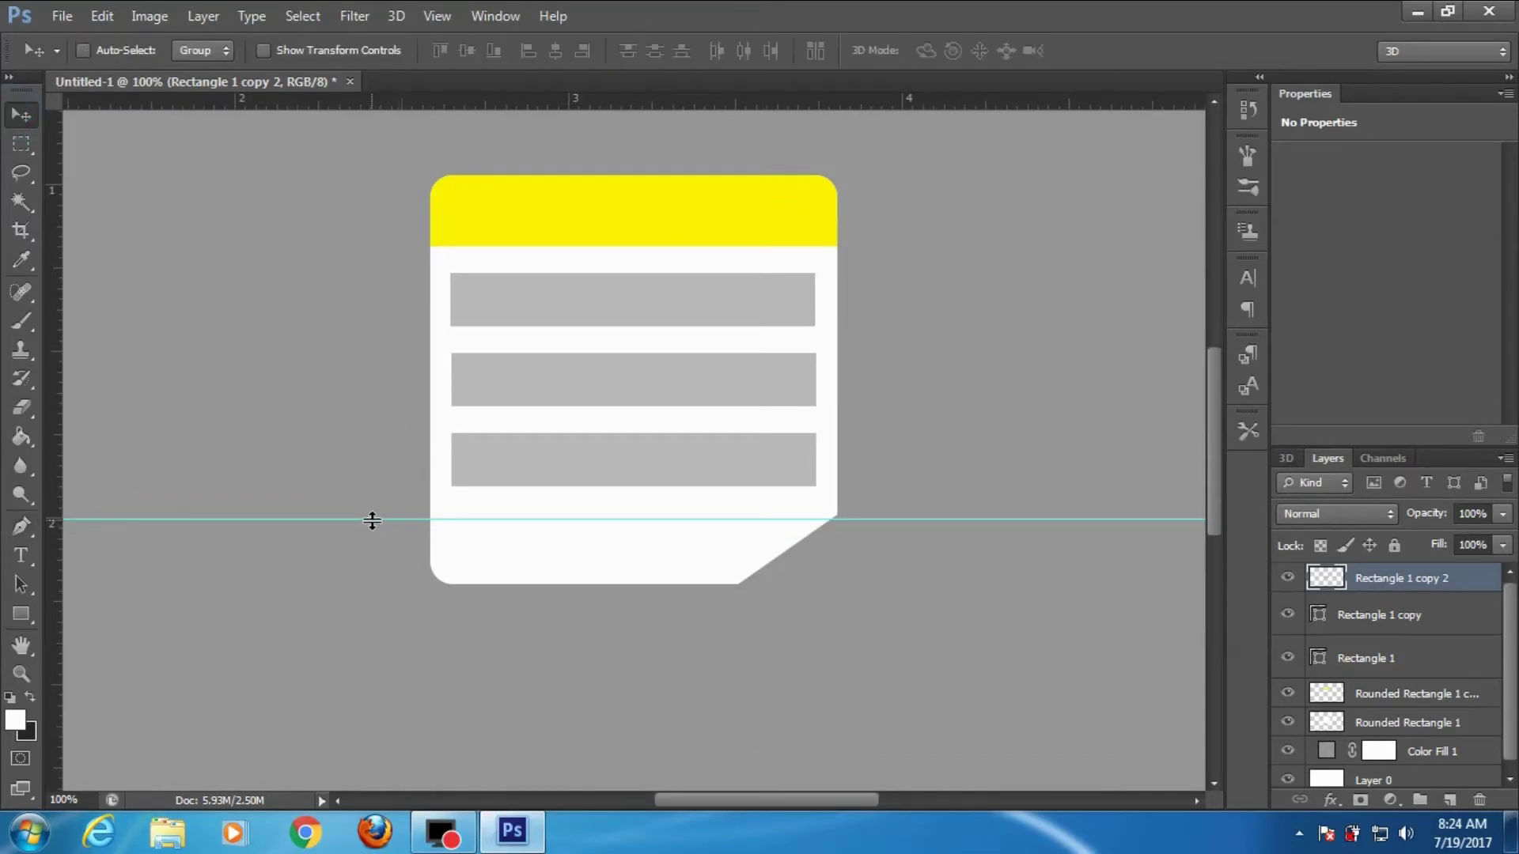
drag(372, 515, 374, 518)
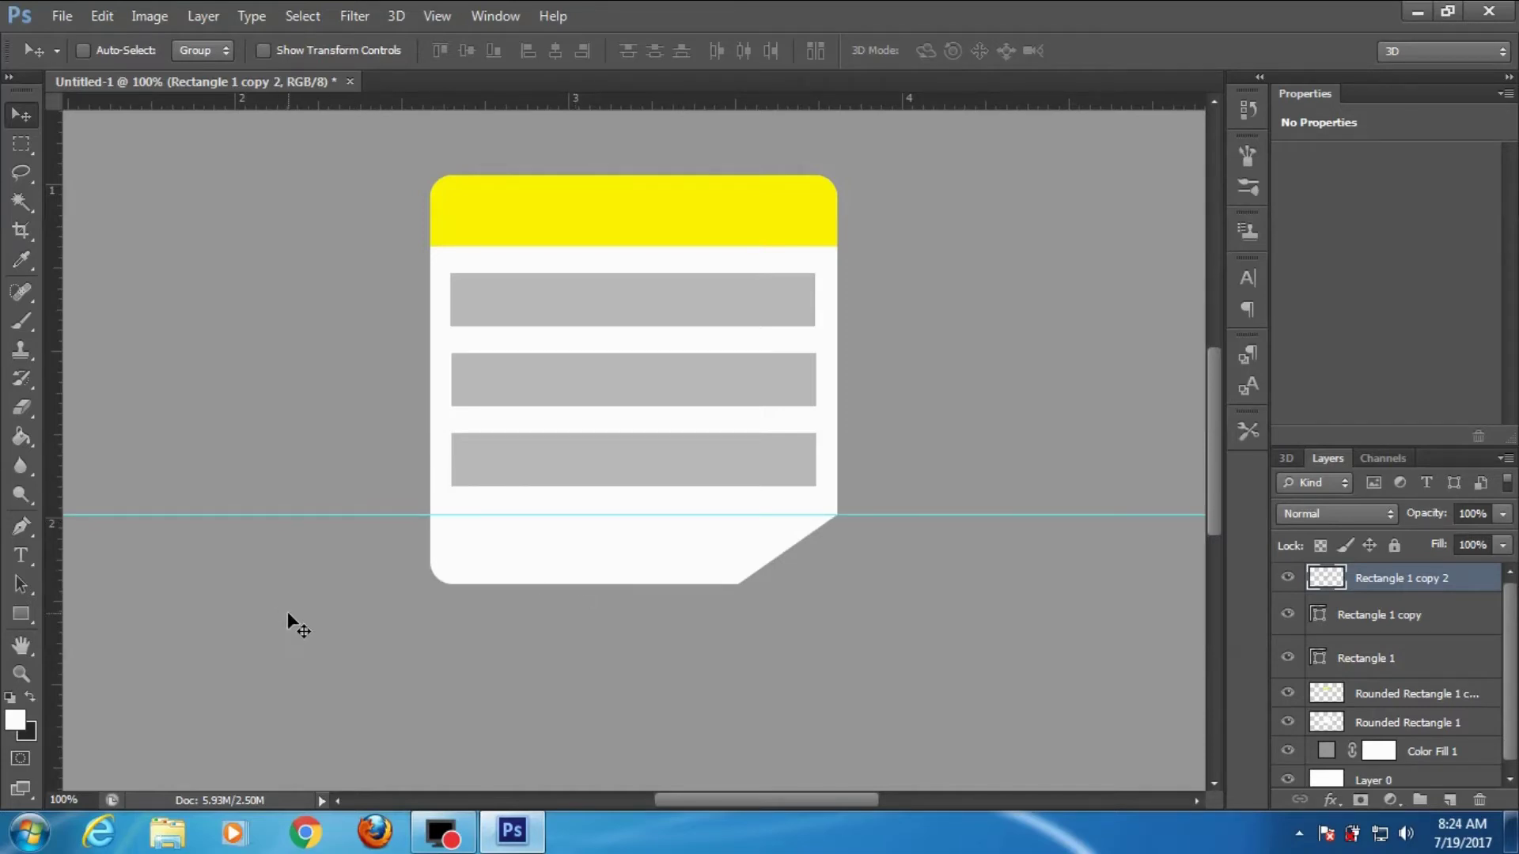
click(1449, 799)
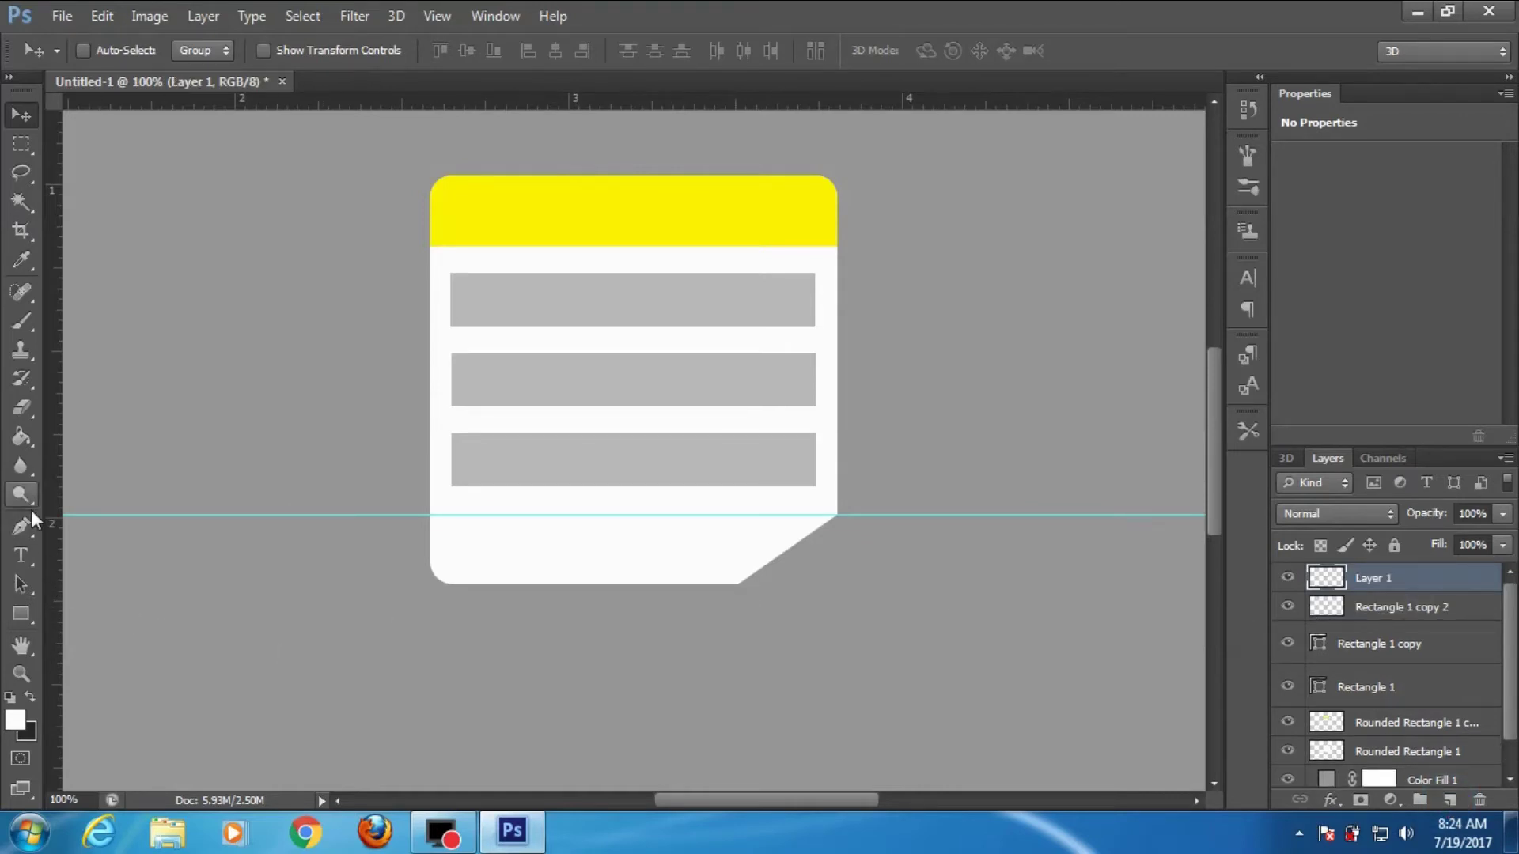
- Trace the folded-corner triangle on Layer 1 and convert it to a selection
click(21, 528)
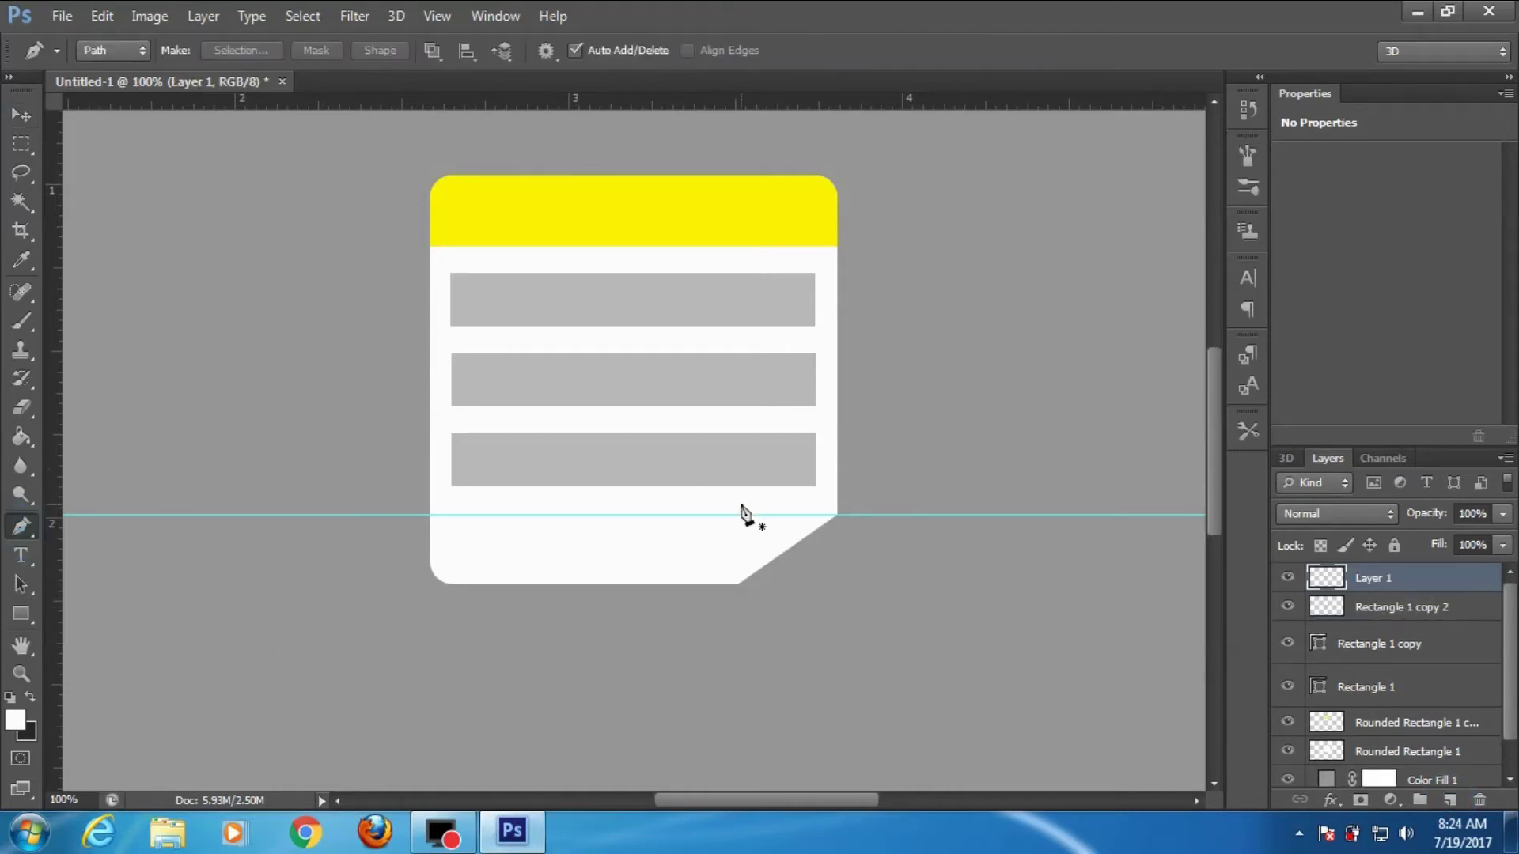
click(736, 586)
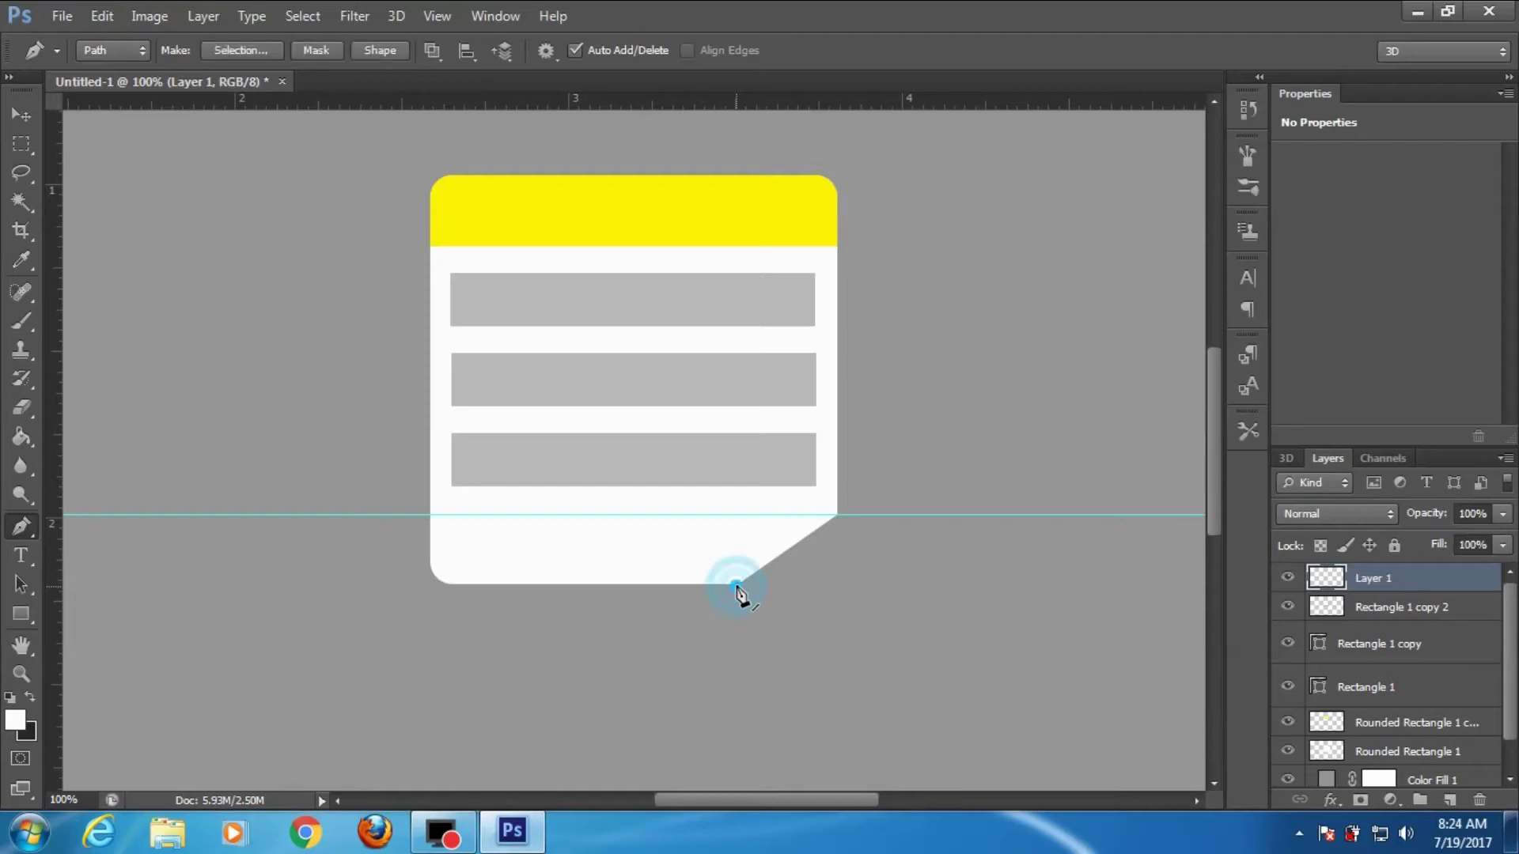
click(734, 516)
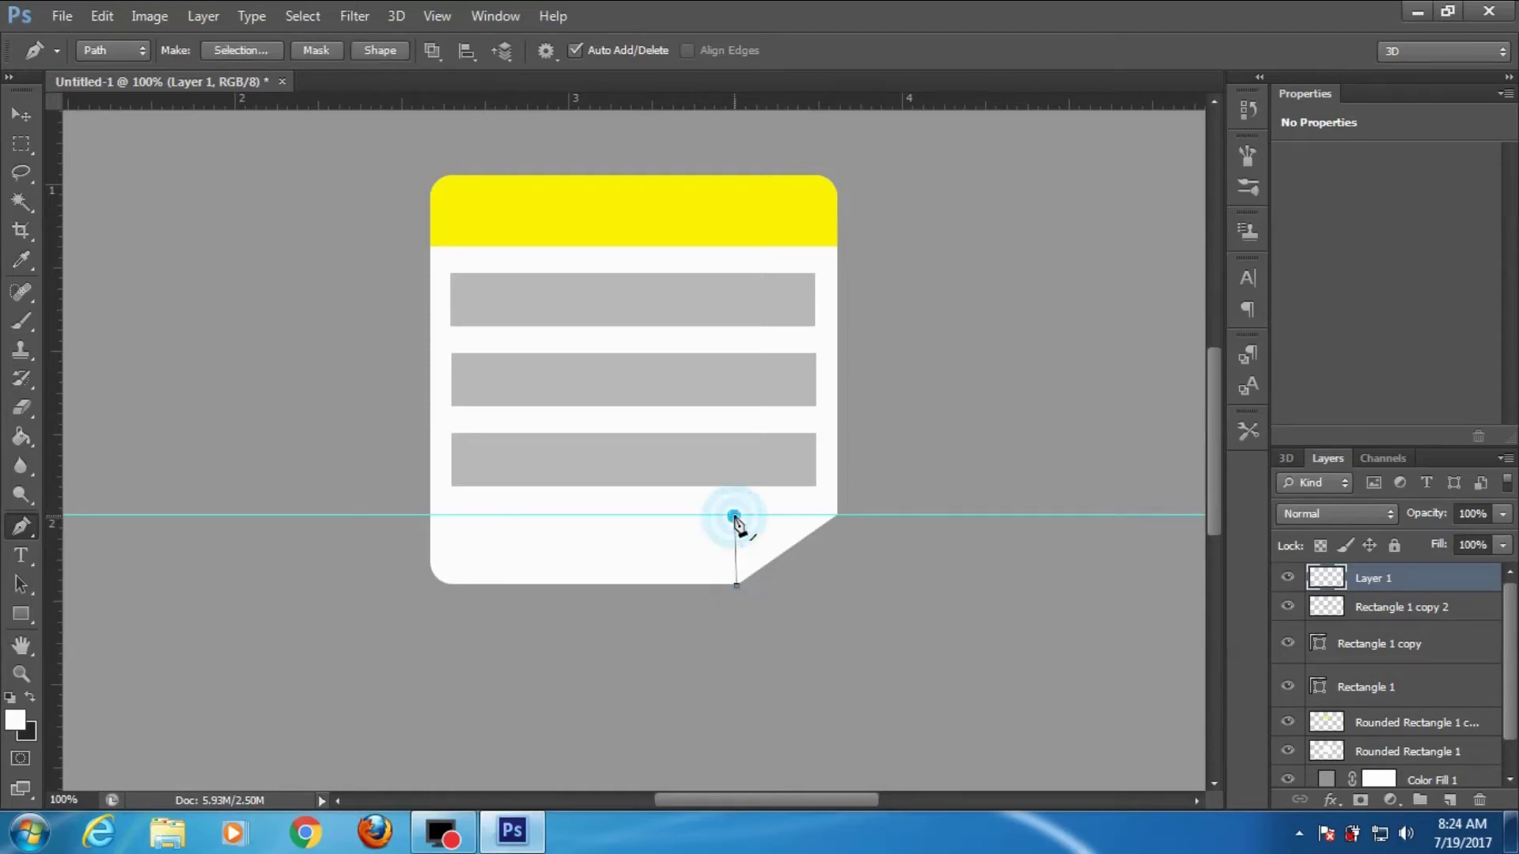
click(836, 517)
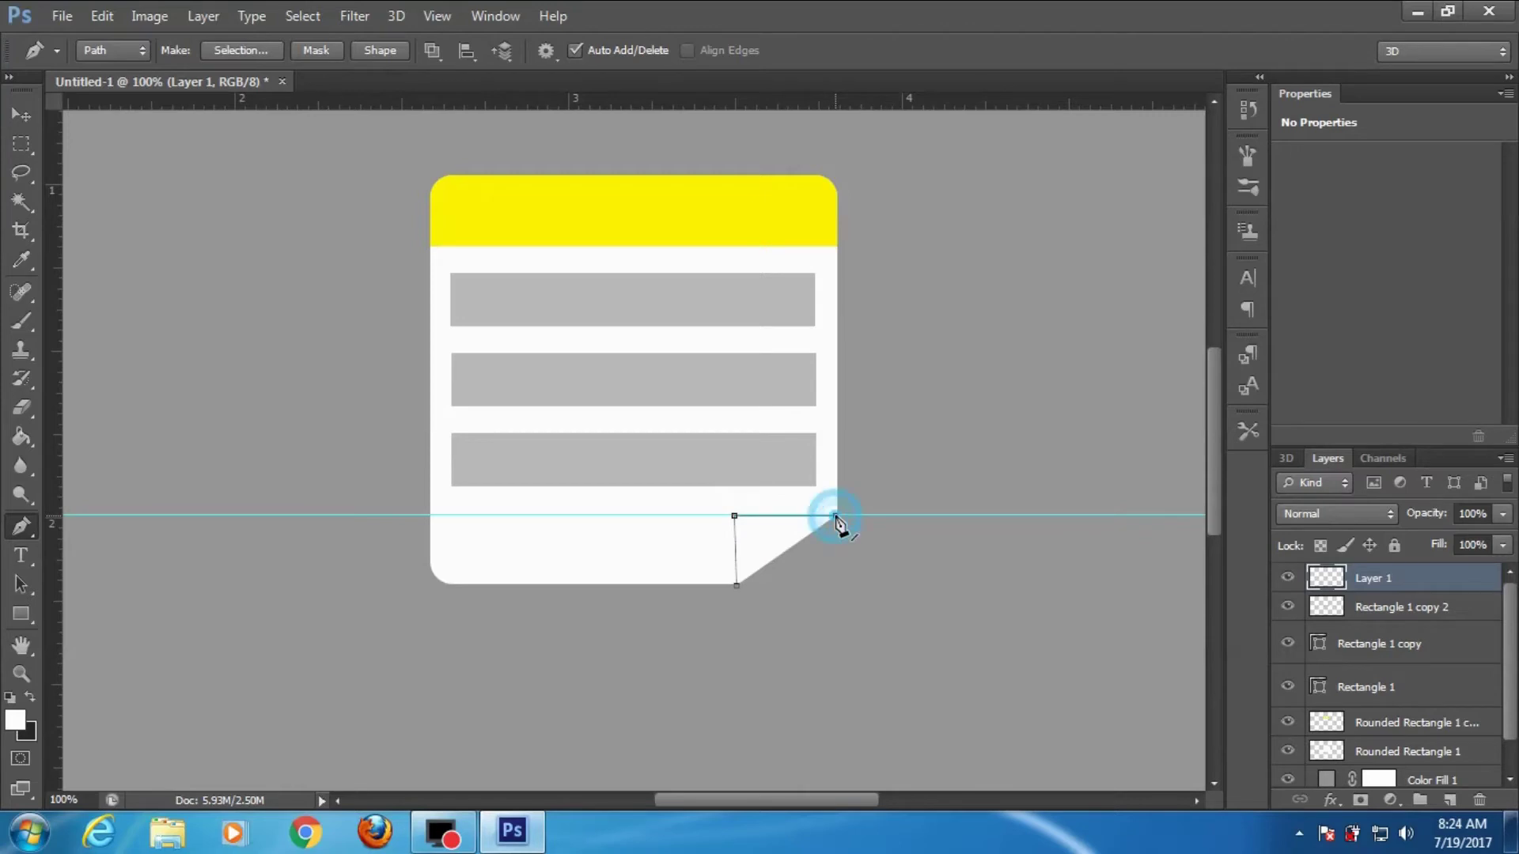
click(736, 587)
key(ctrl+bracketleft)
key(ctrl+bracketleft)
key(ctrl+bracketleft)
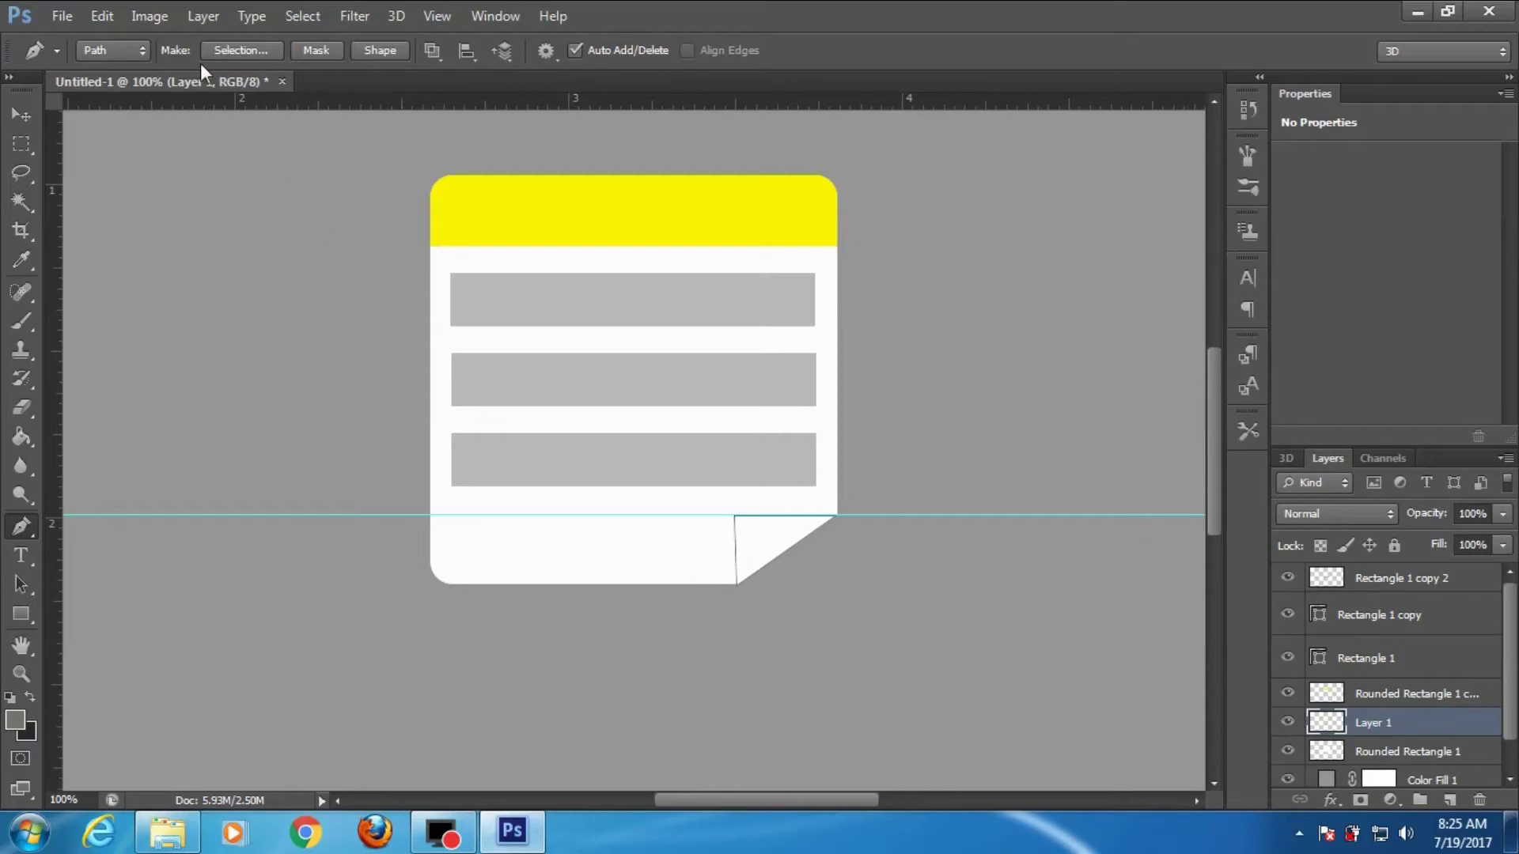
click(211, 50)
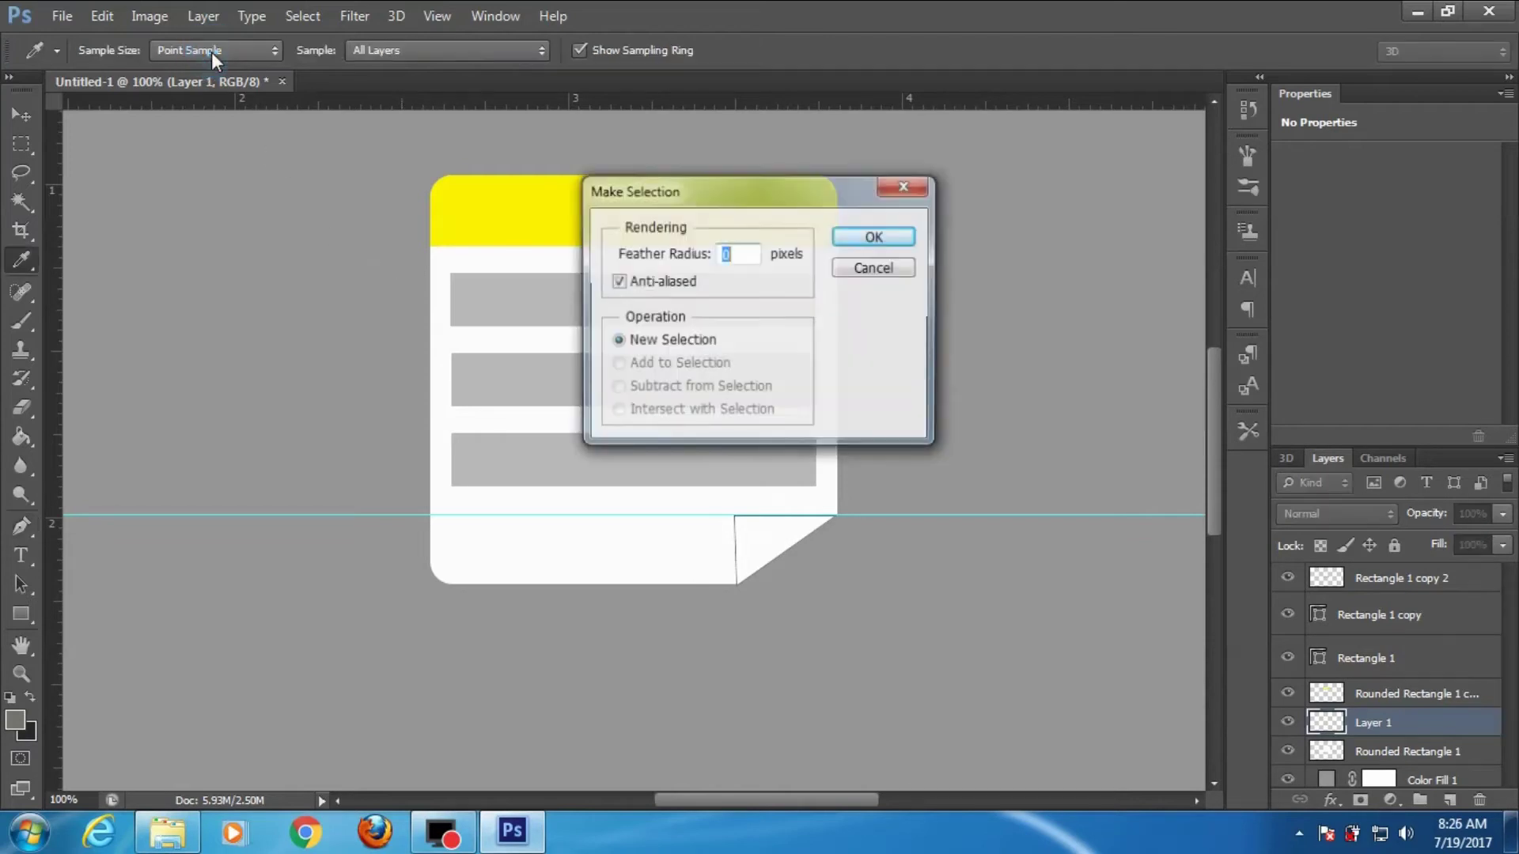
click(863, 236)
- Fill the fold selection with grey using the Paint Bucket, then deselect
key(ctrl+shift+bracketright)
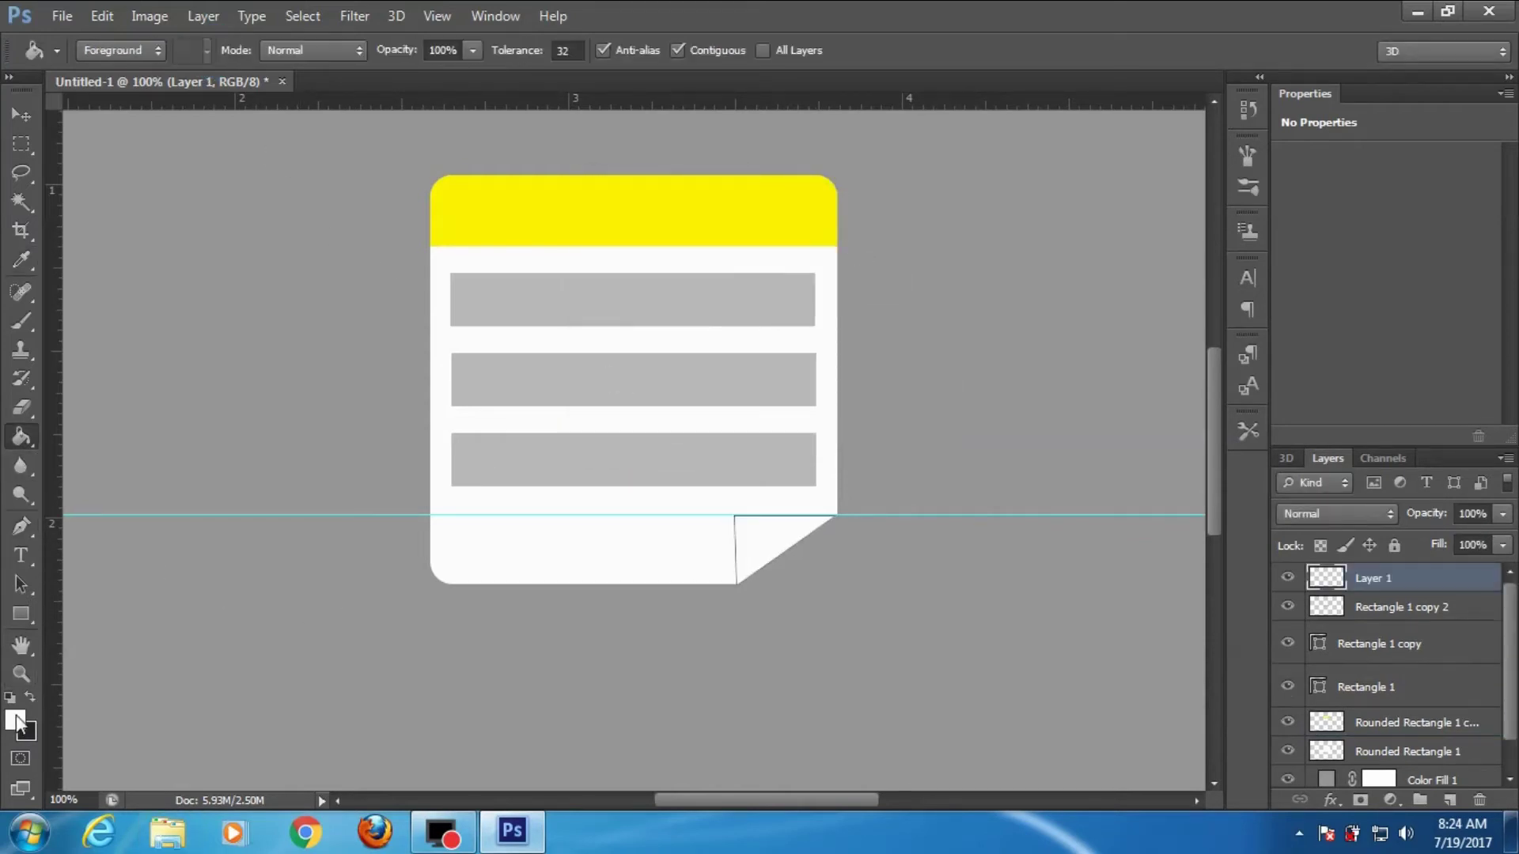
key(i)
click(16, 718)
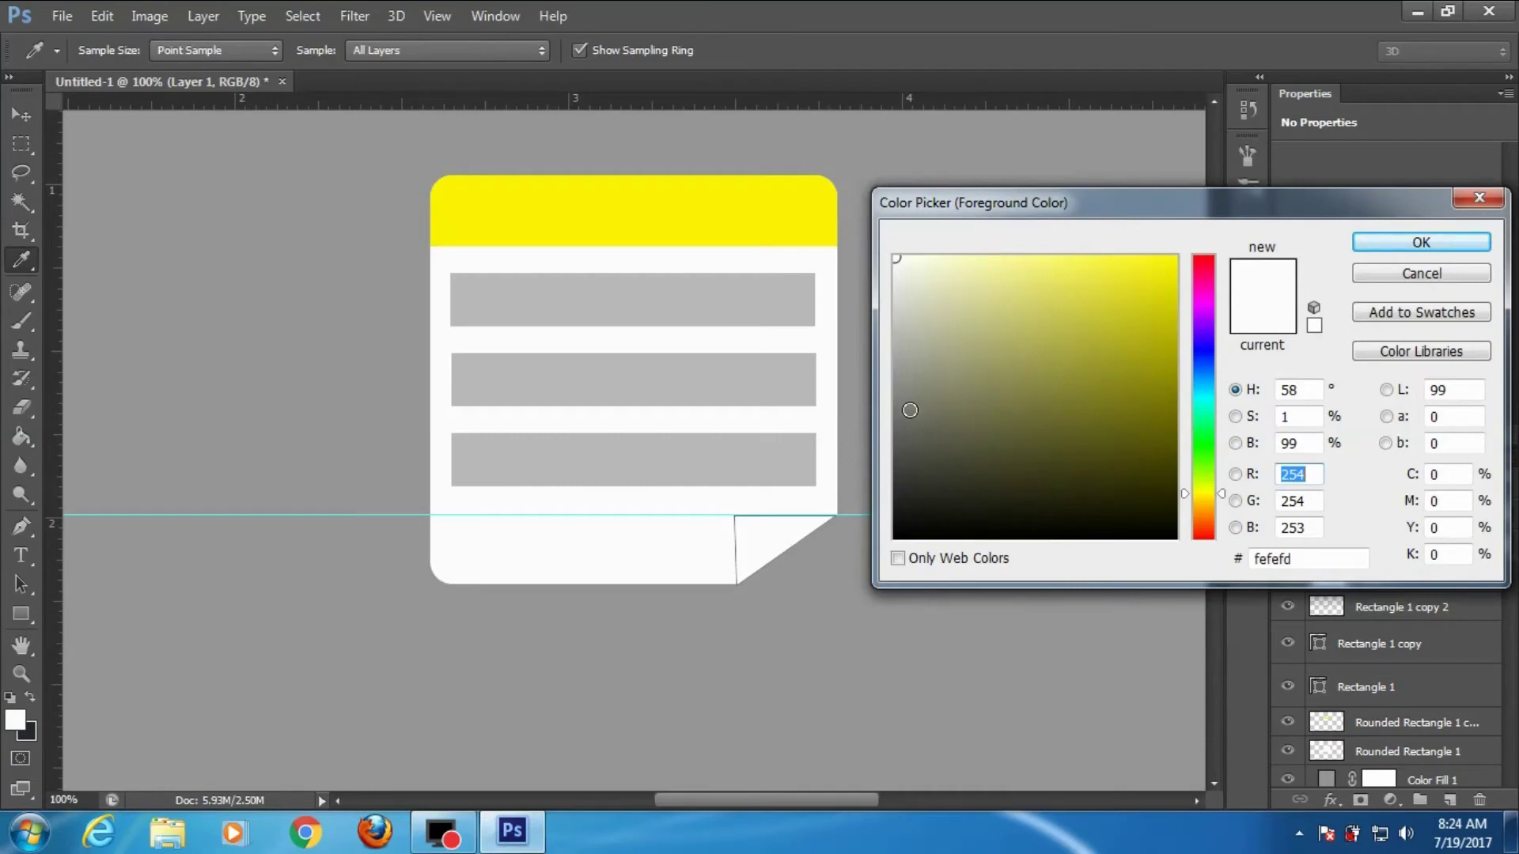
click(909, 409)
click(1419, 240)
key(g)
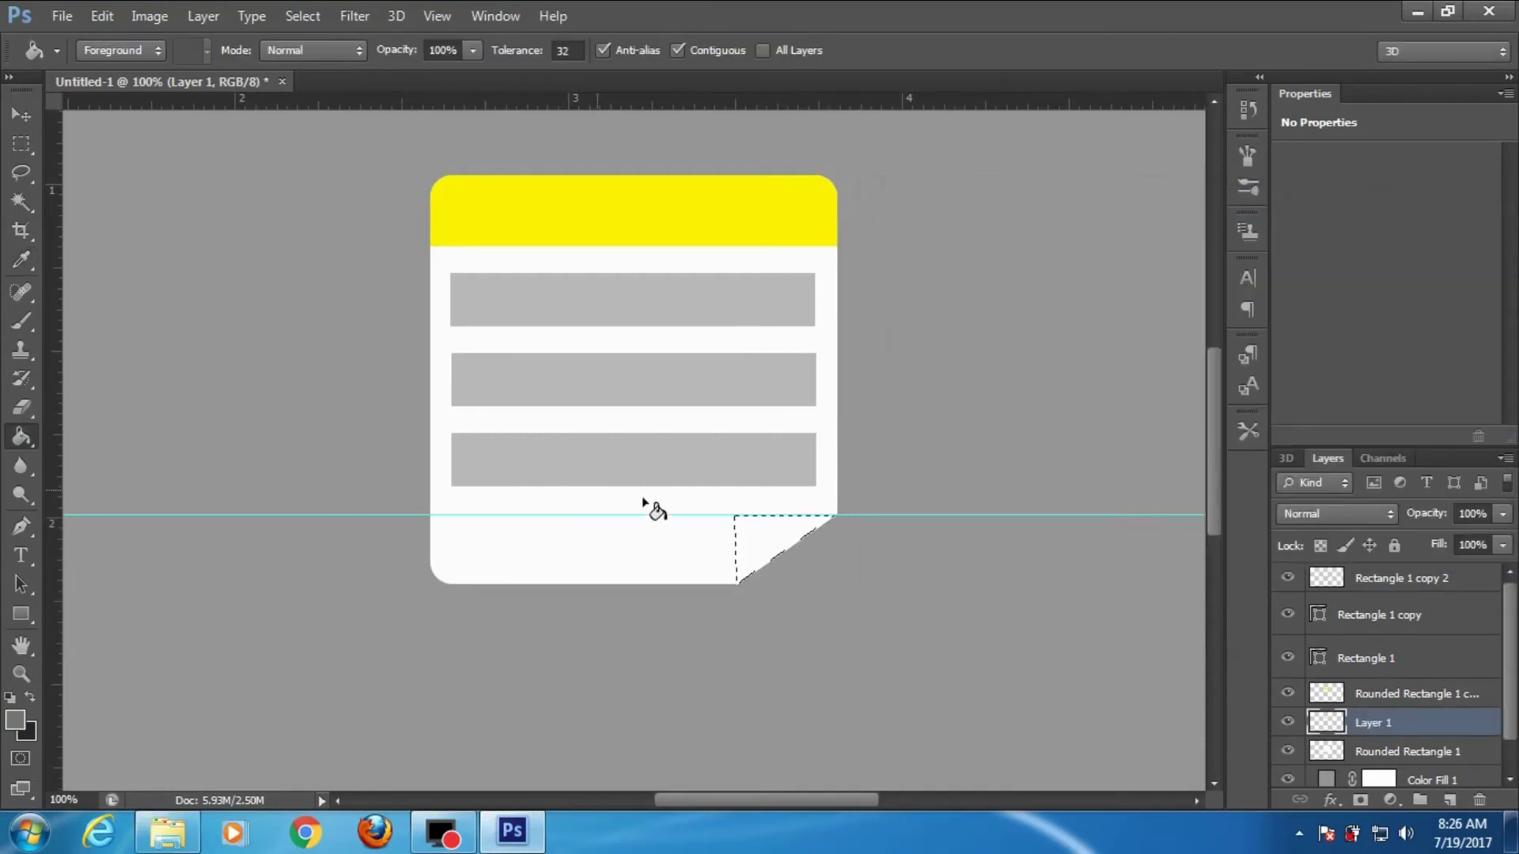
click(748, 518)
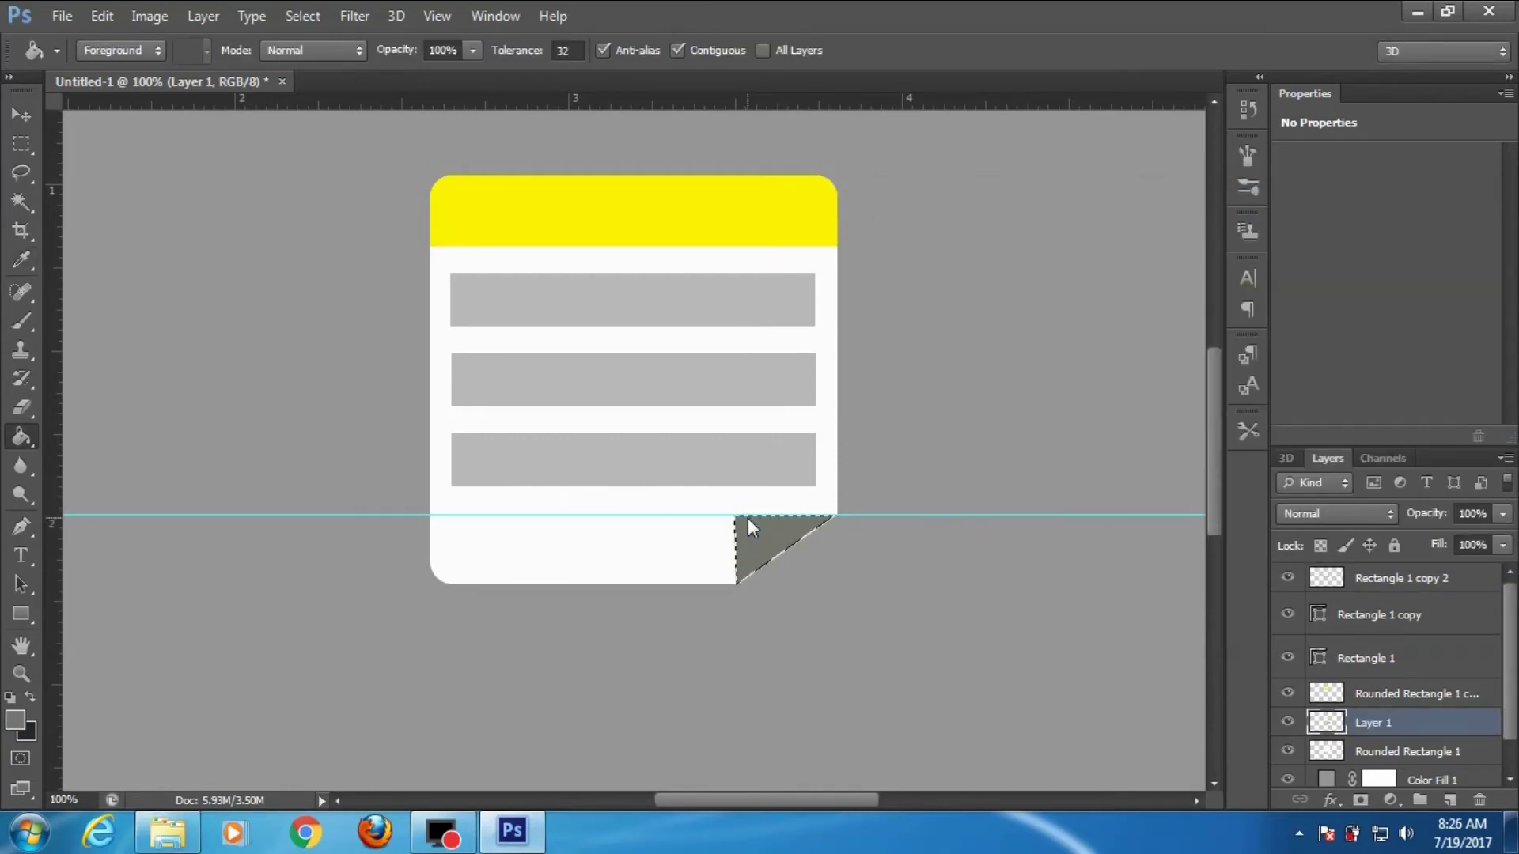
key(ctrl+d)
- Nudge the grey fold slightly right and remove the horizontal guide
click(22, 115)
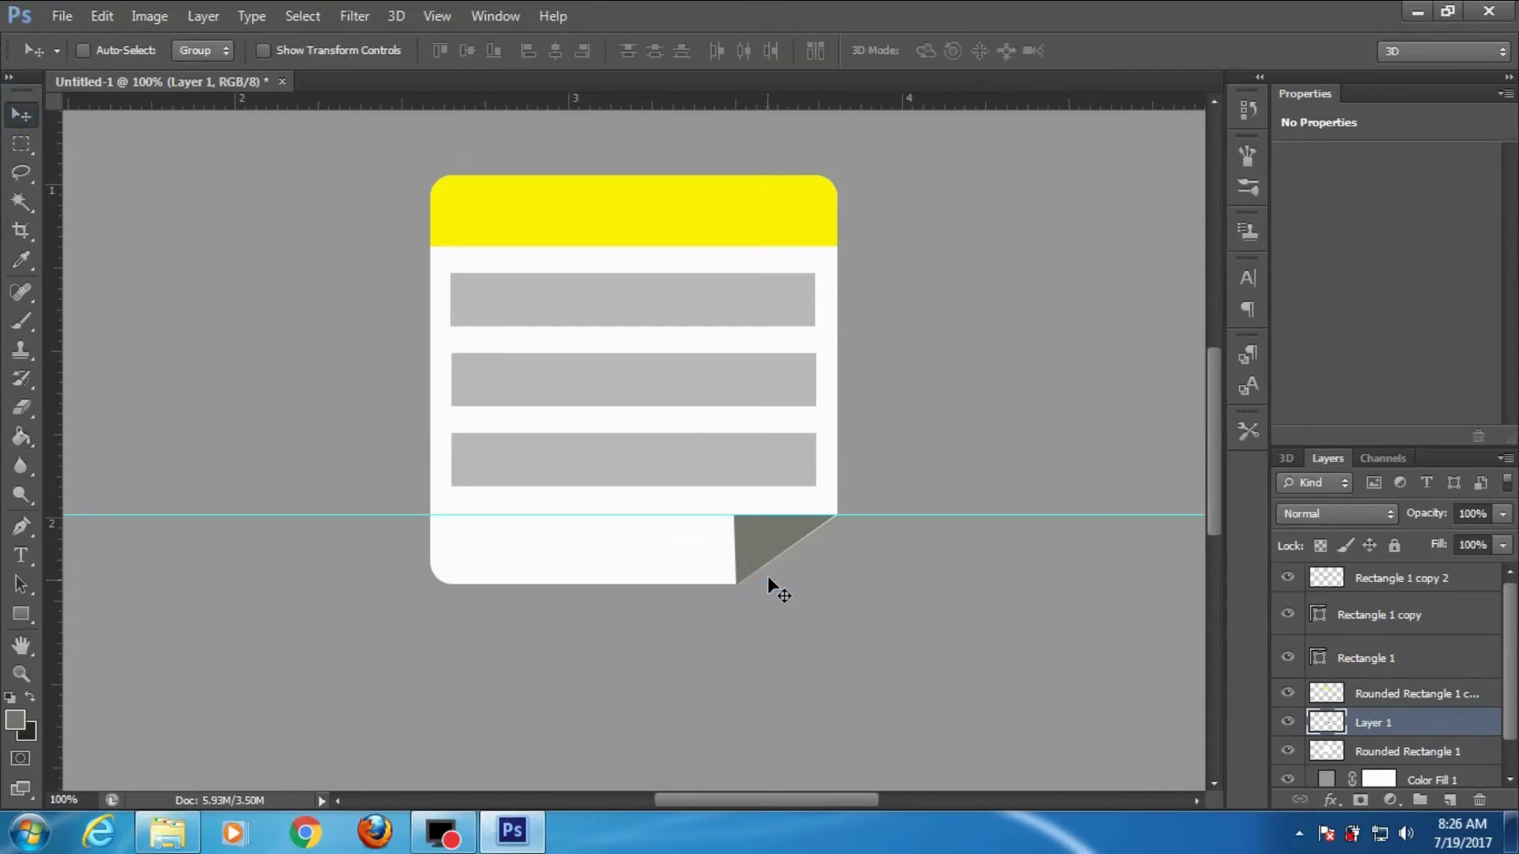
drag(767, 585, 771, 585)
drag(316, 510, 310, 94)
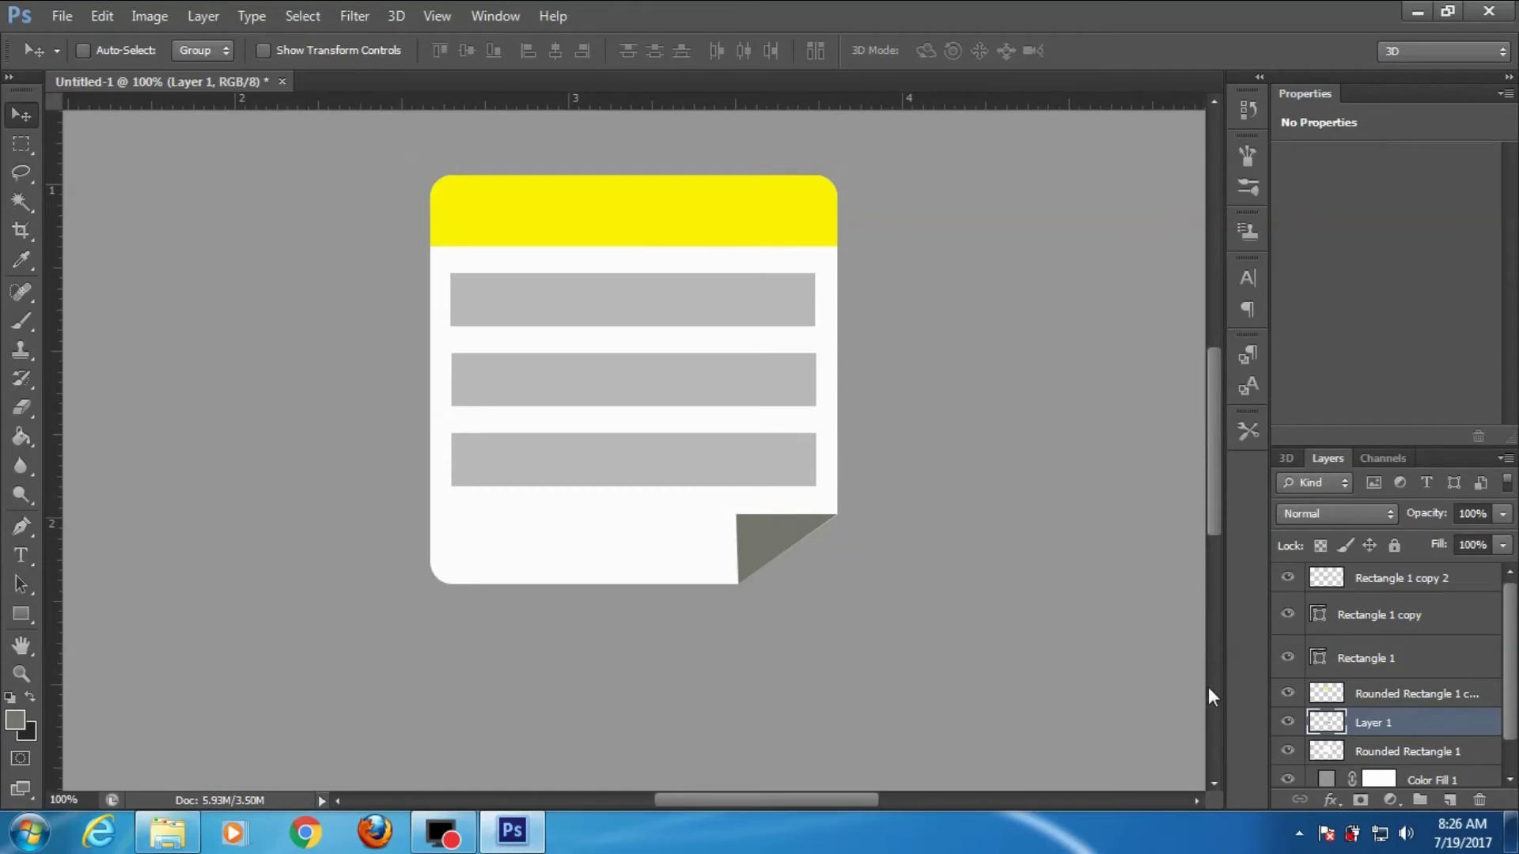
- Draw an 828×828 px grey circle and move Ellipse 1 below Rounded Rectangle 1
key(ctrl+minus)
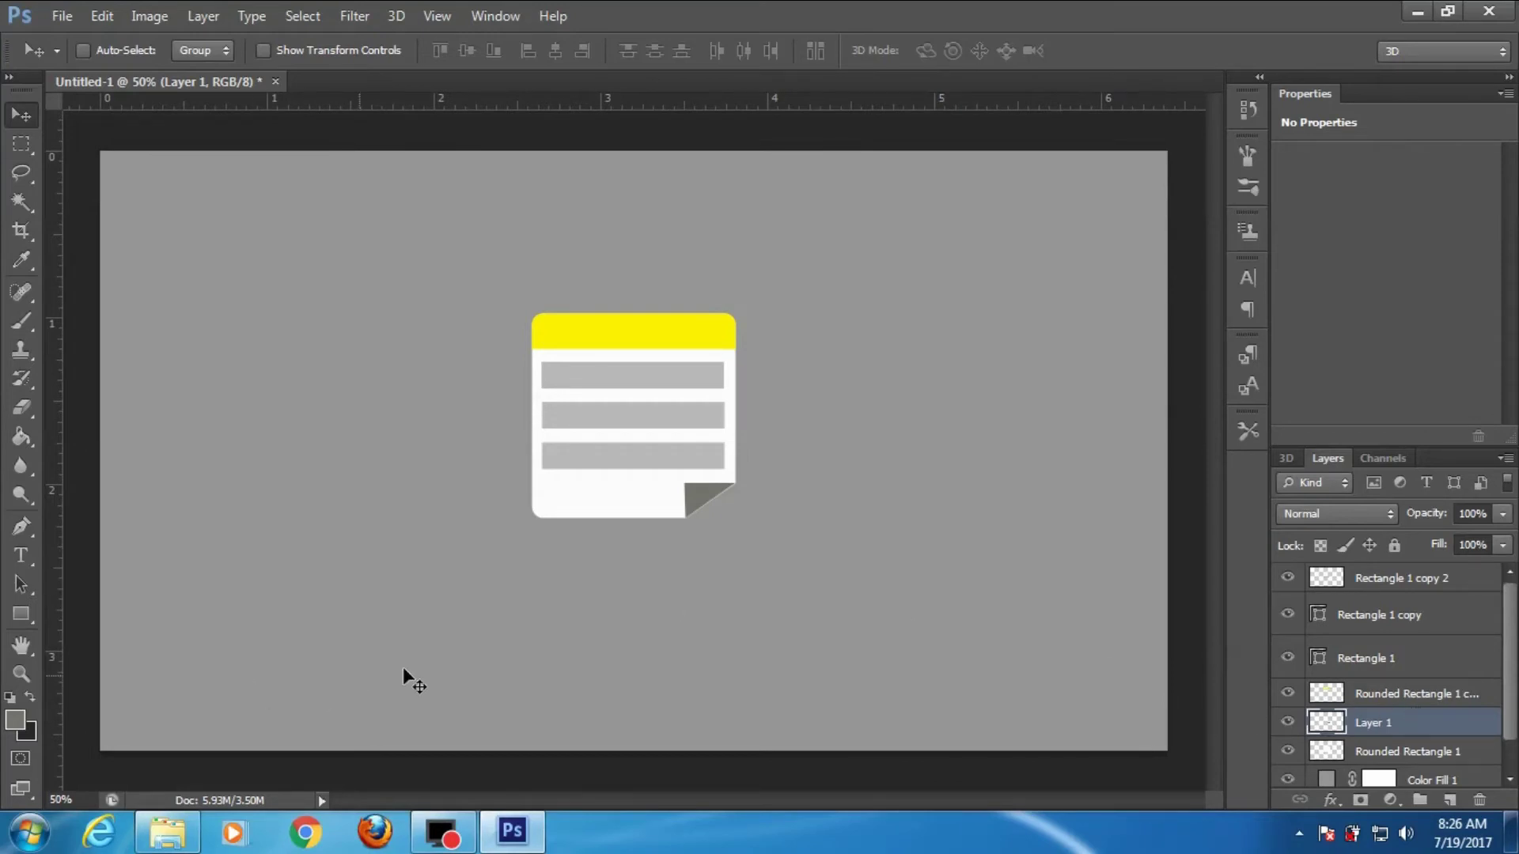
click(23, 615)
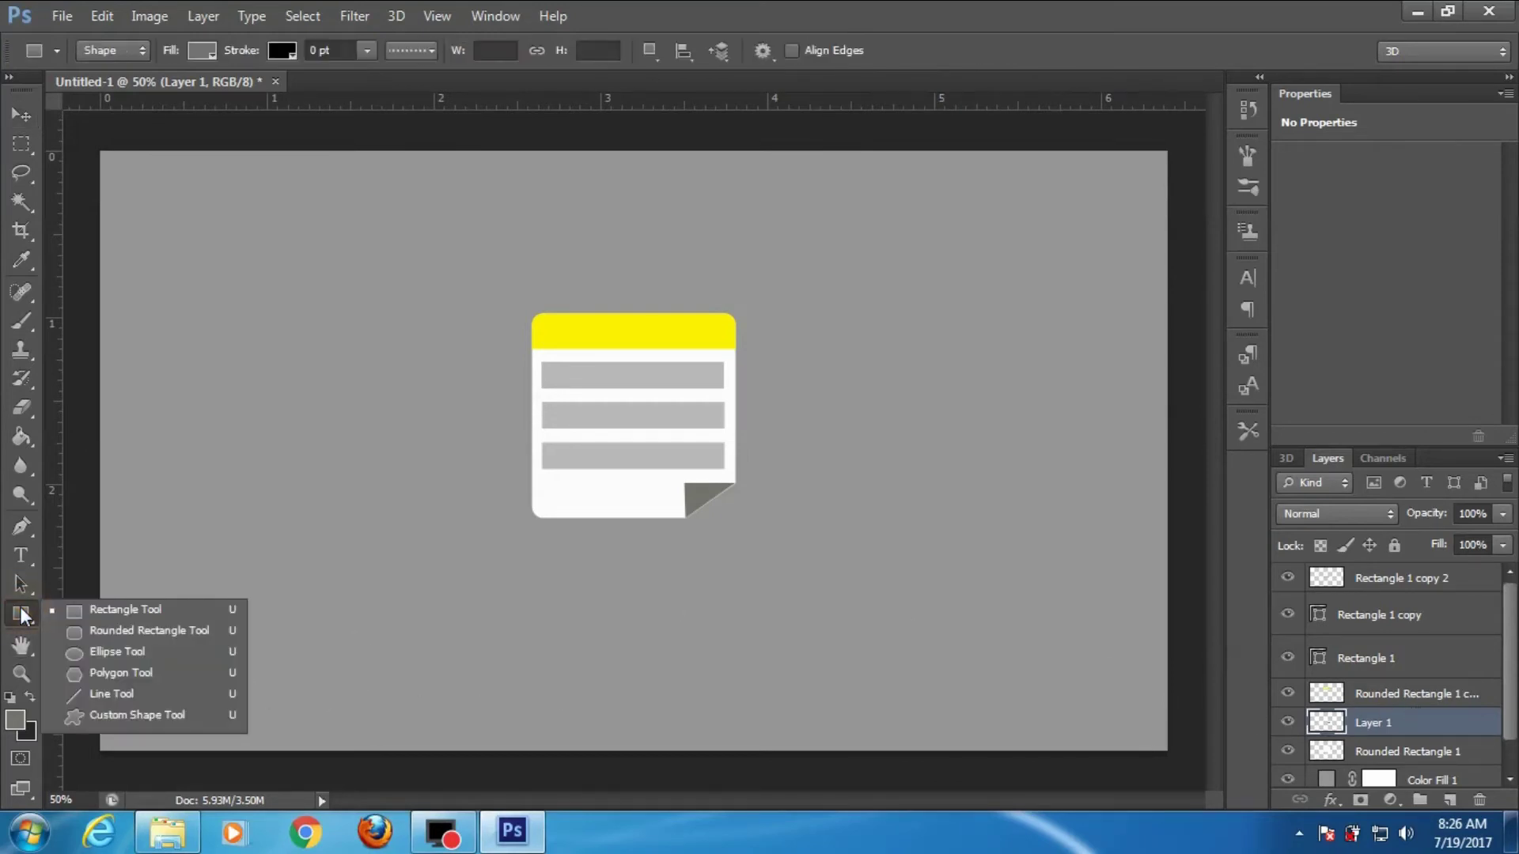
click(107, 654)
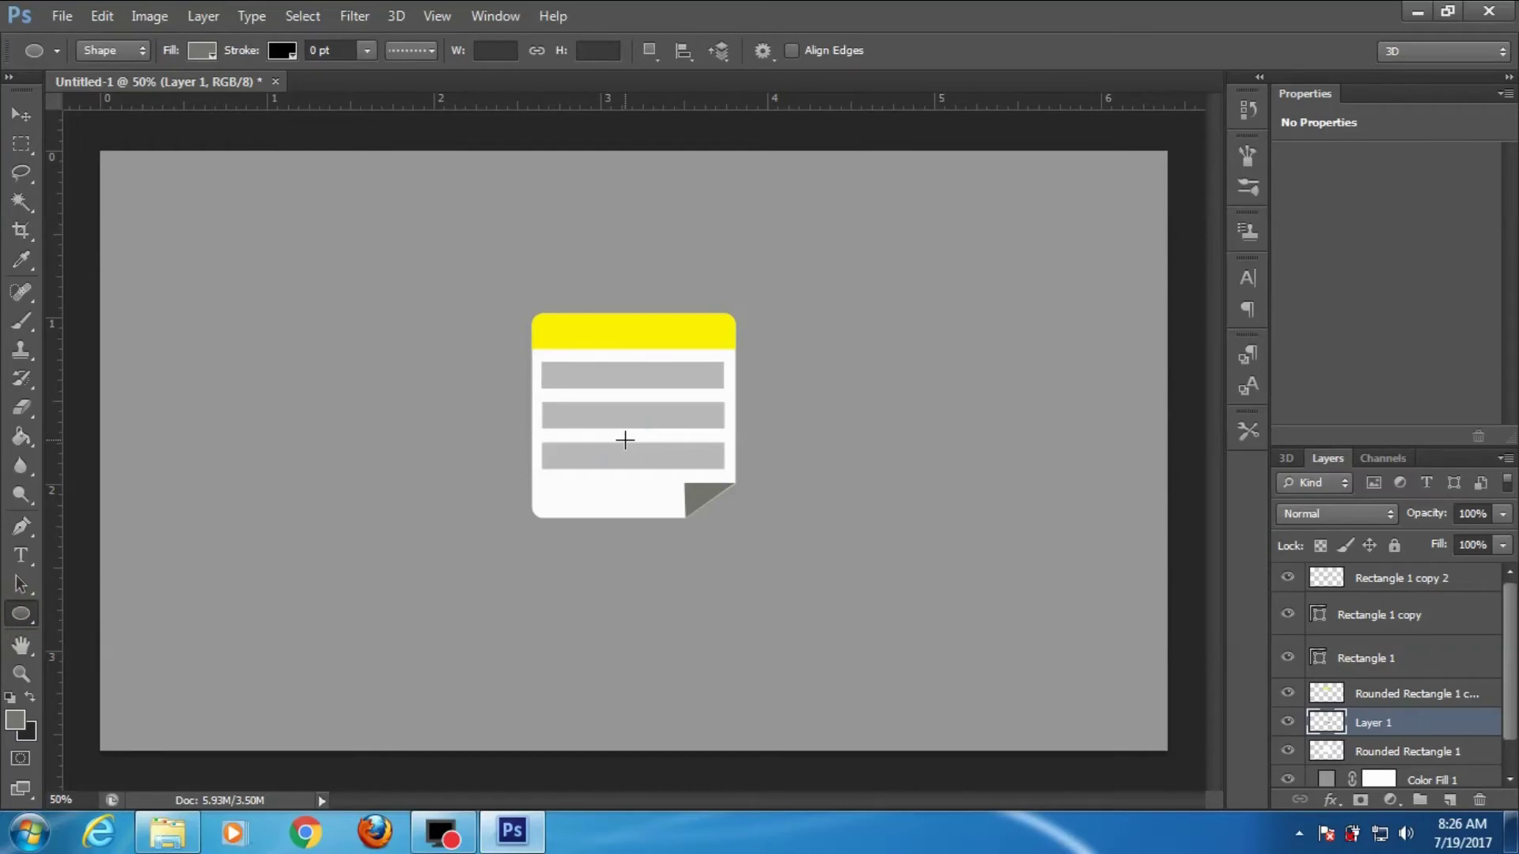
mouse_move(624, 439)
mouse_down()
mouse_move(821, 594)
mouse_move(1005, 673)
mouse_up()
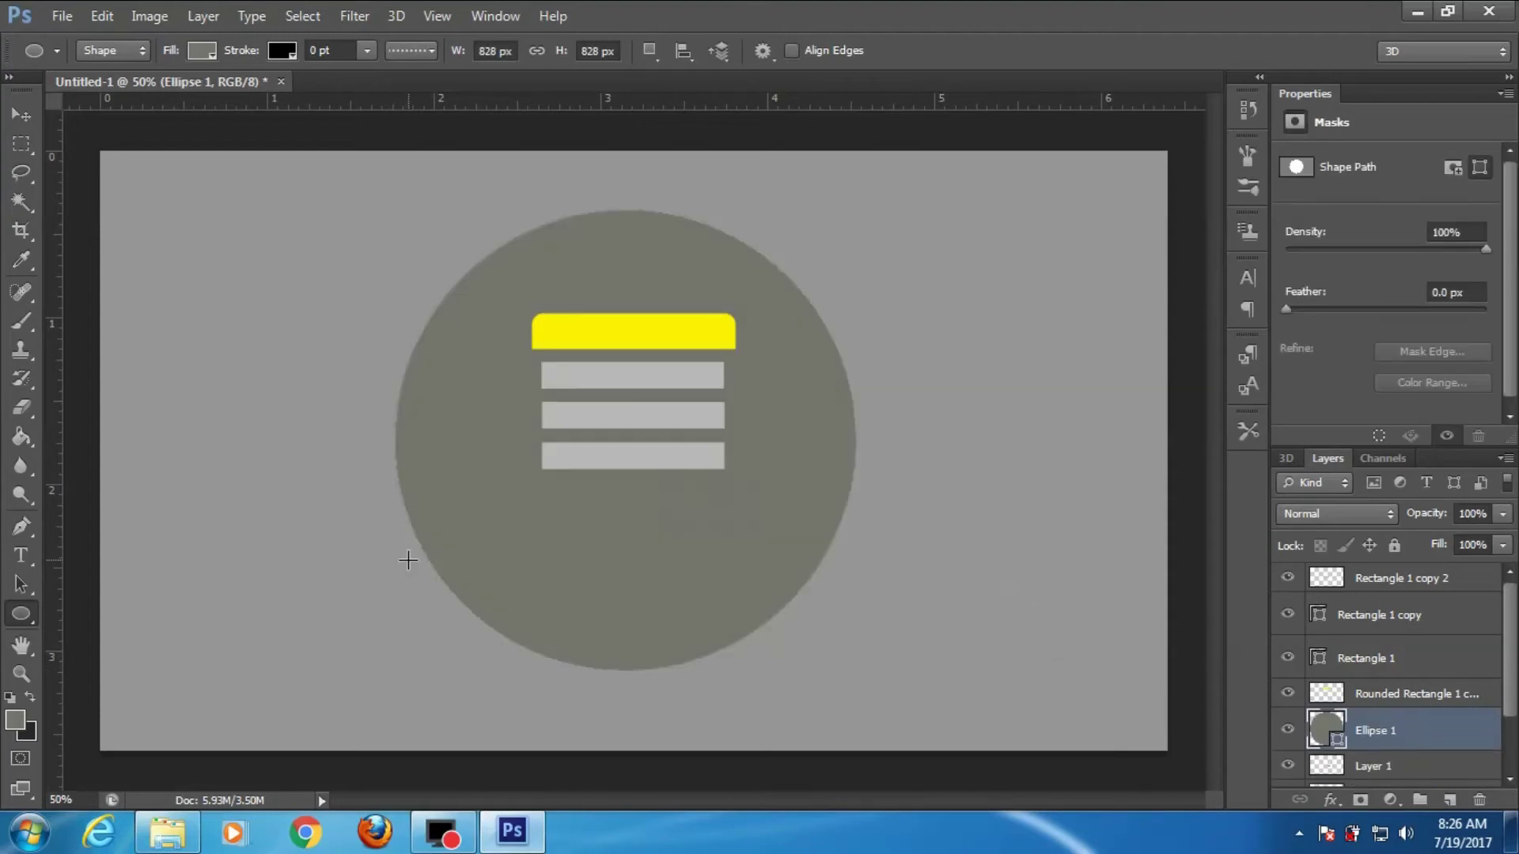
drag(1471, 751, 1457, 779)
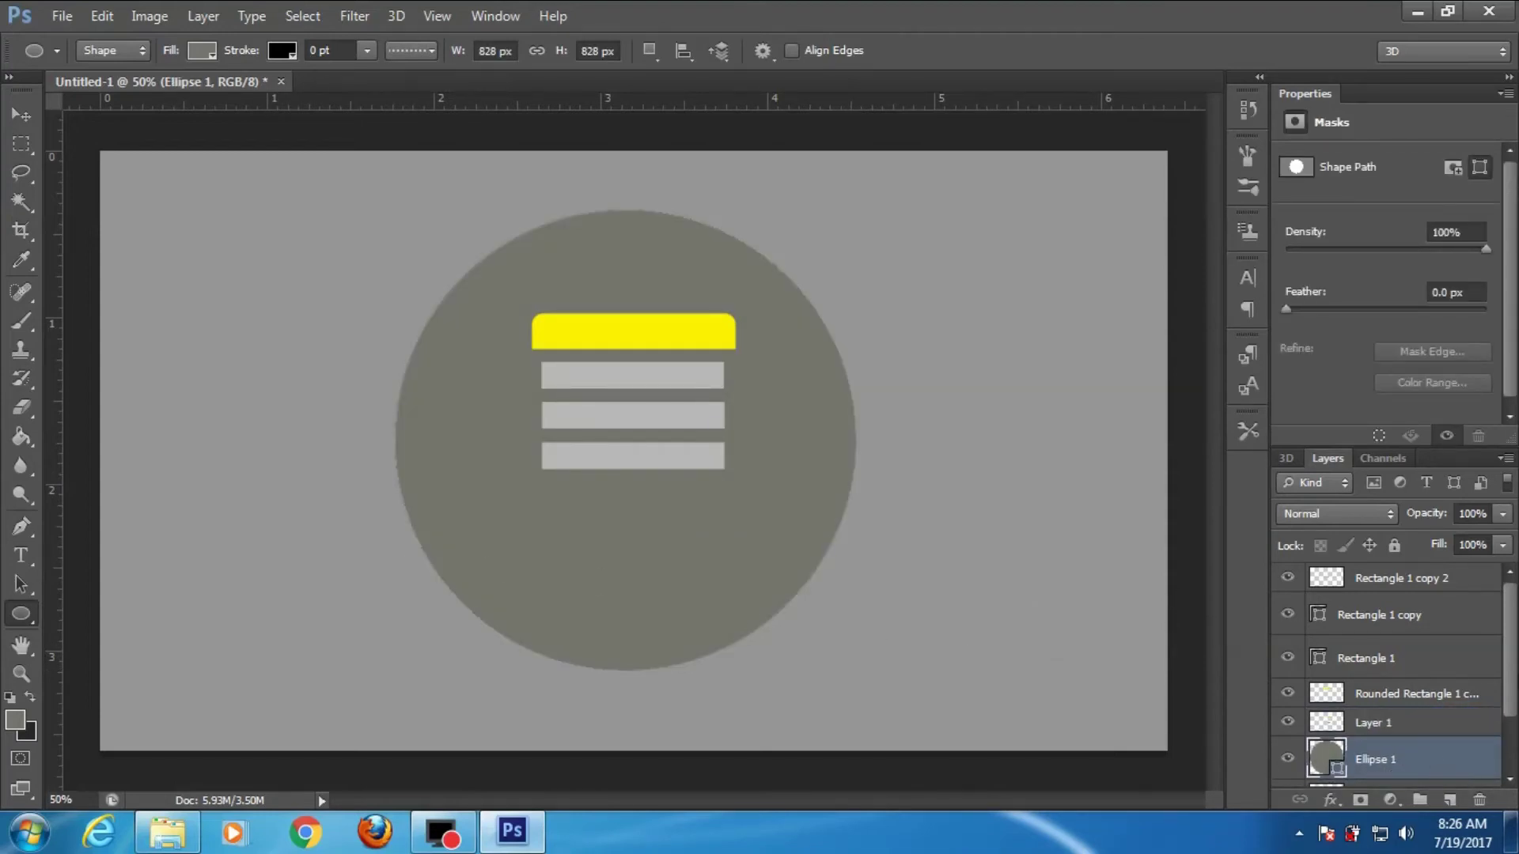
scroll(1404, 698, down, 2)
drag(1393, 668, 1394, 739)
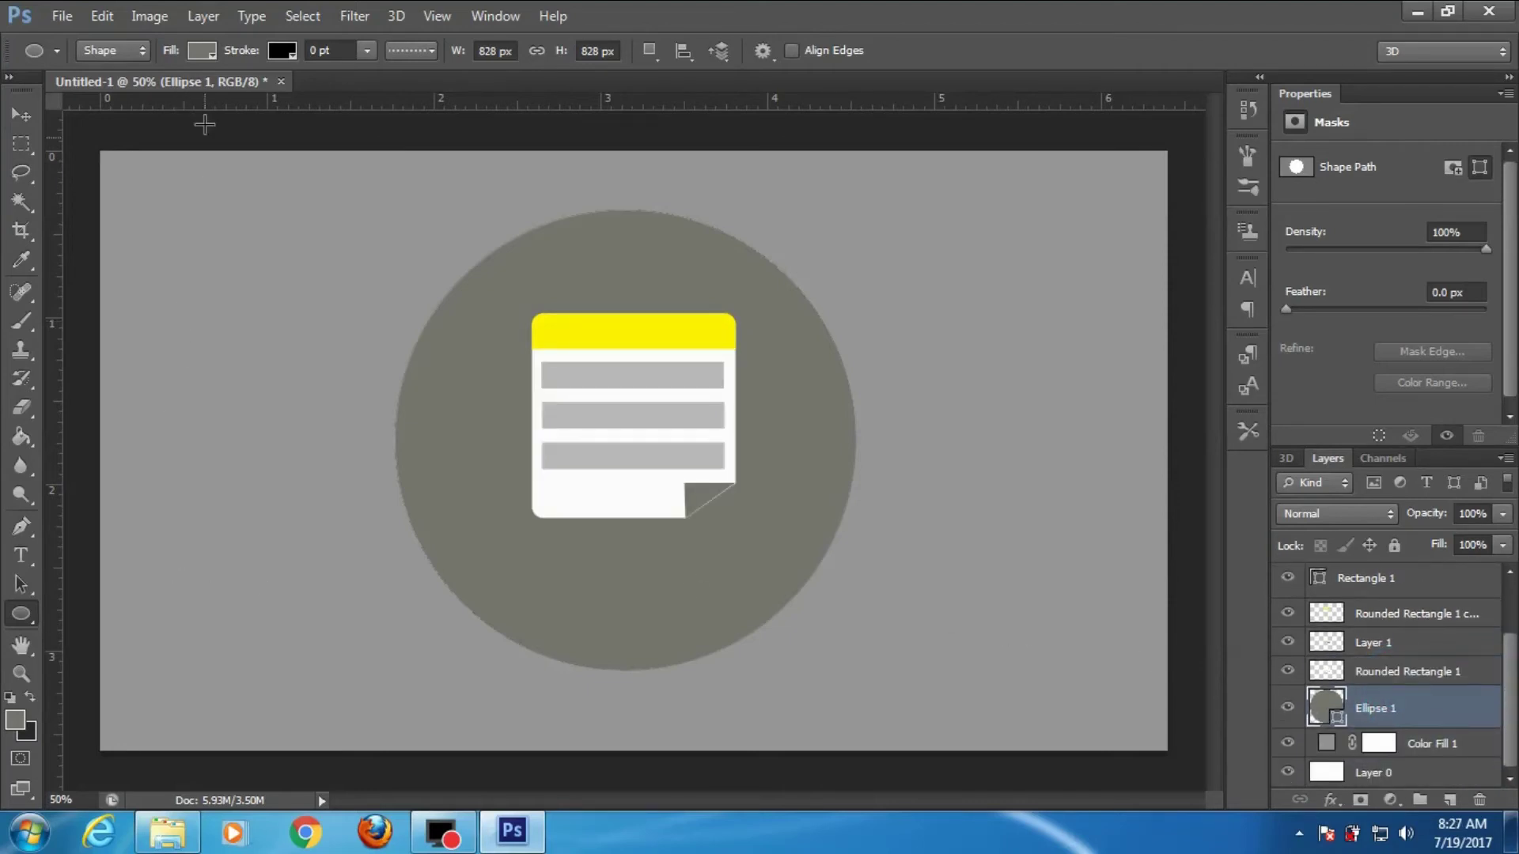
- Change the circle's fill colour to dark green #135506 in the Color Picker
click(202, 50)
click(307, 93)
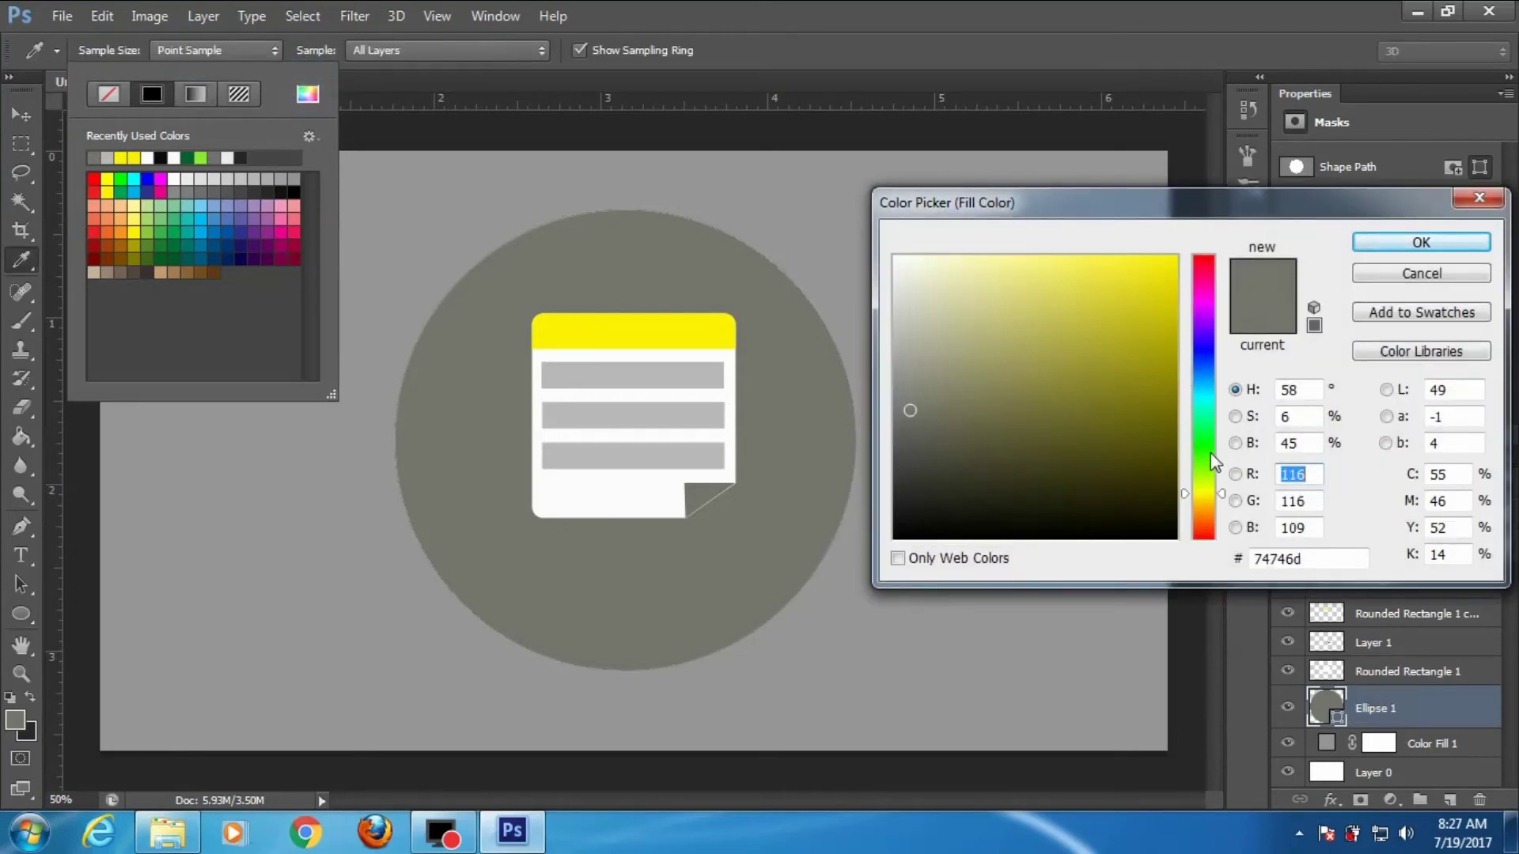
click(1210, 453)
click(1156, 445)
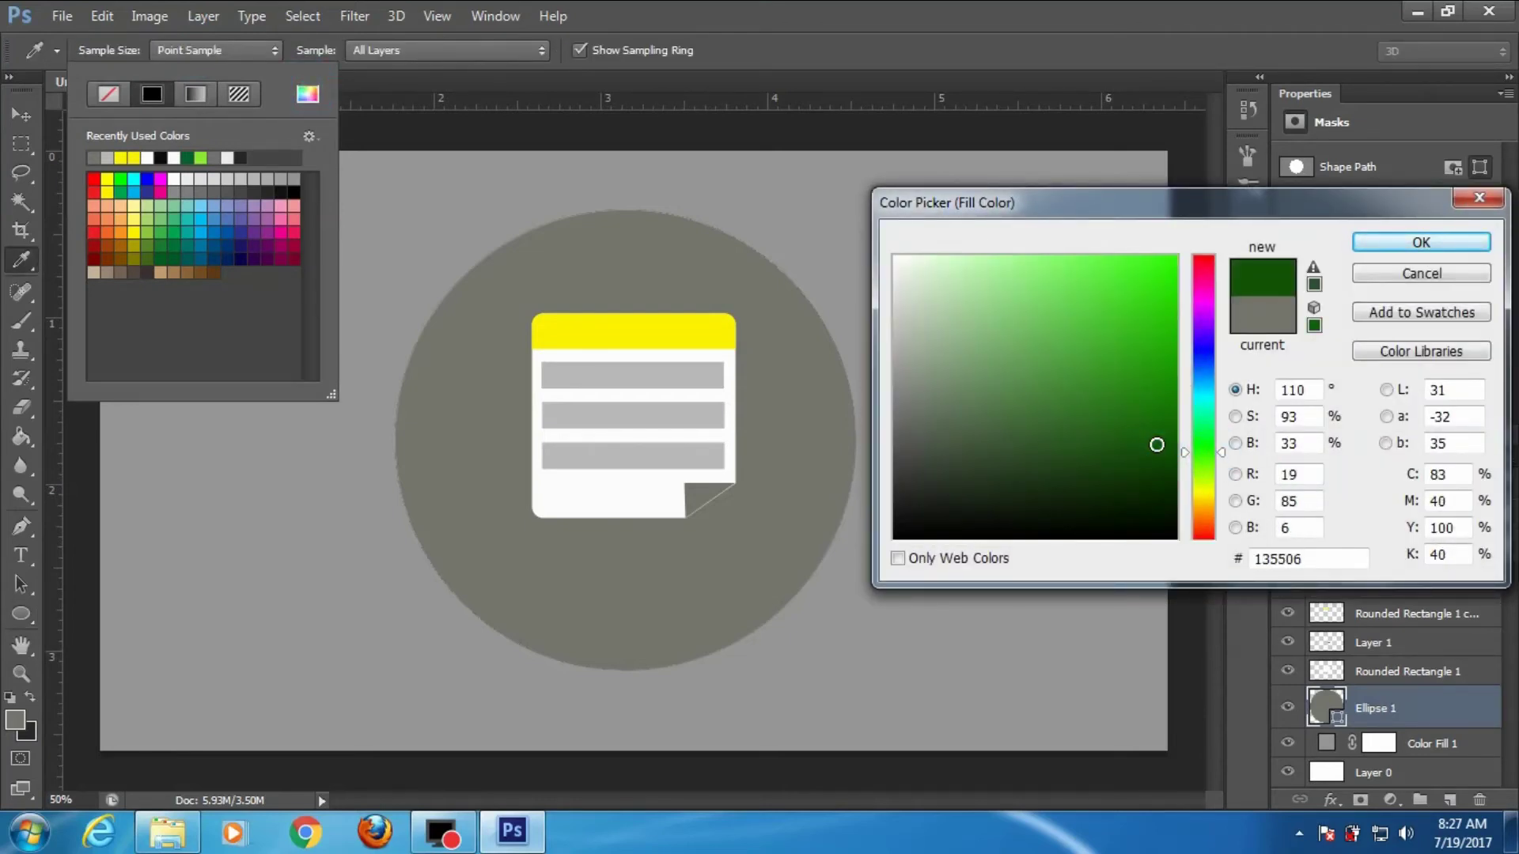
click(1385, 247)
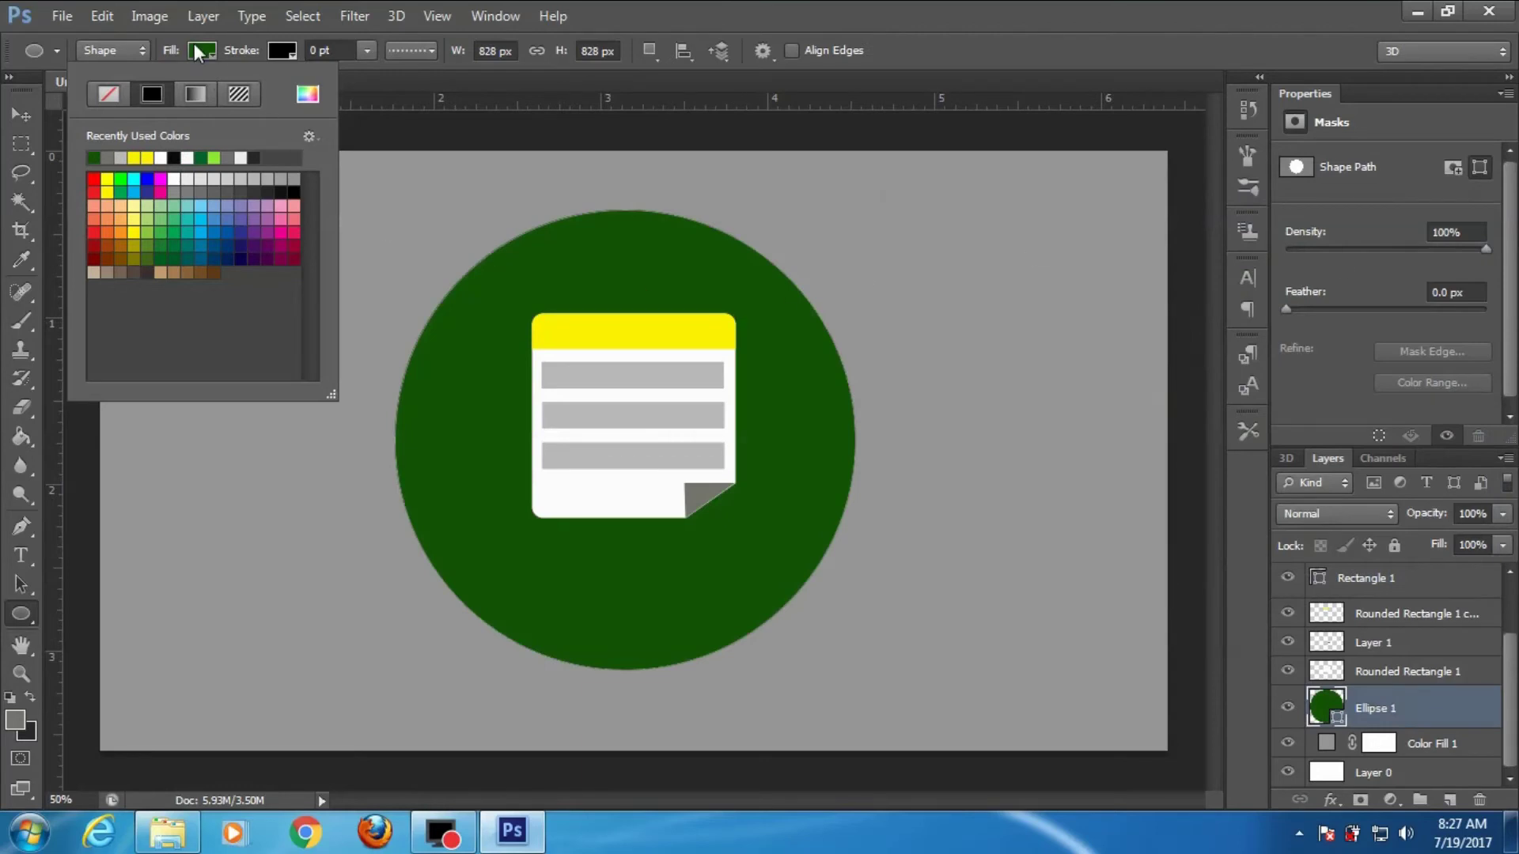
click(198, 53)
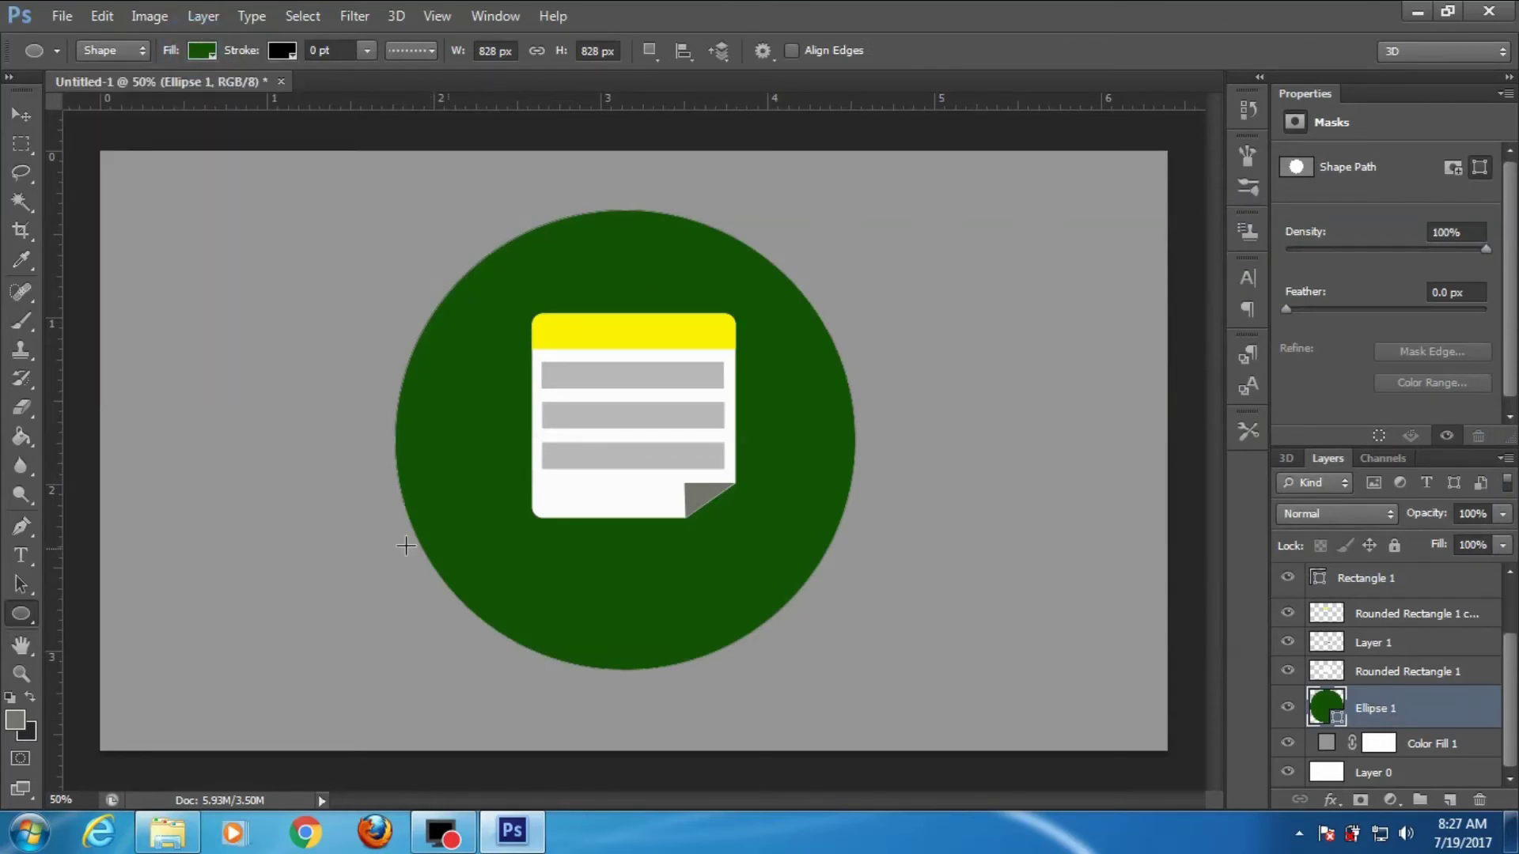
- Nudge the green circle slightly right with the Move tool to centre the card
click(22, 114)
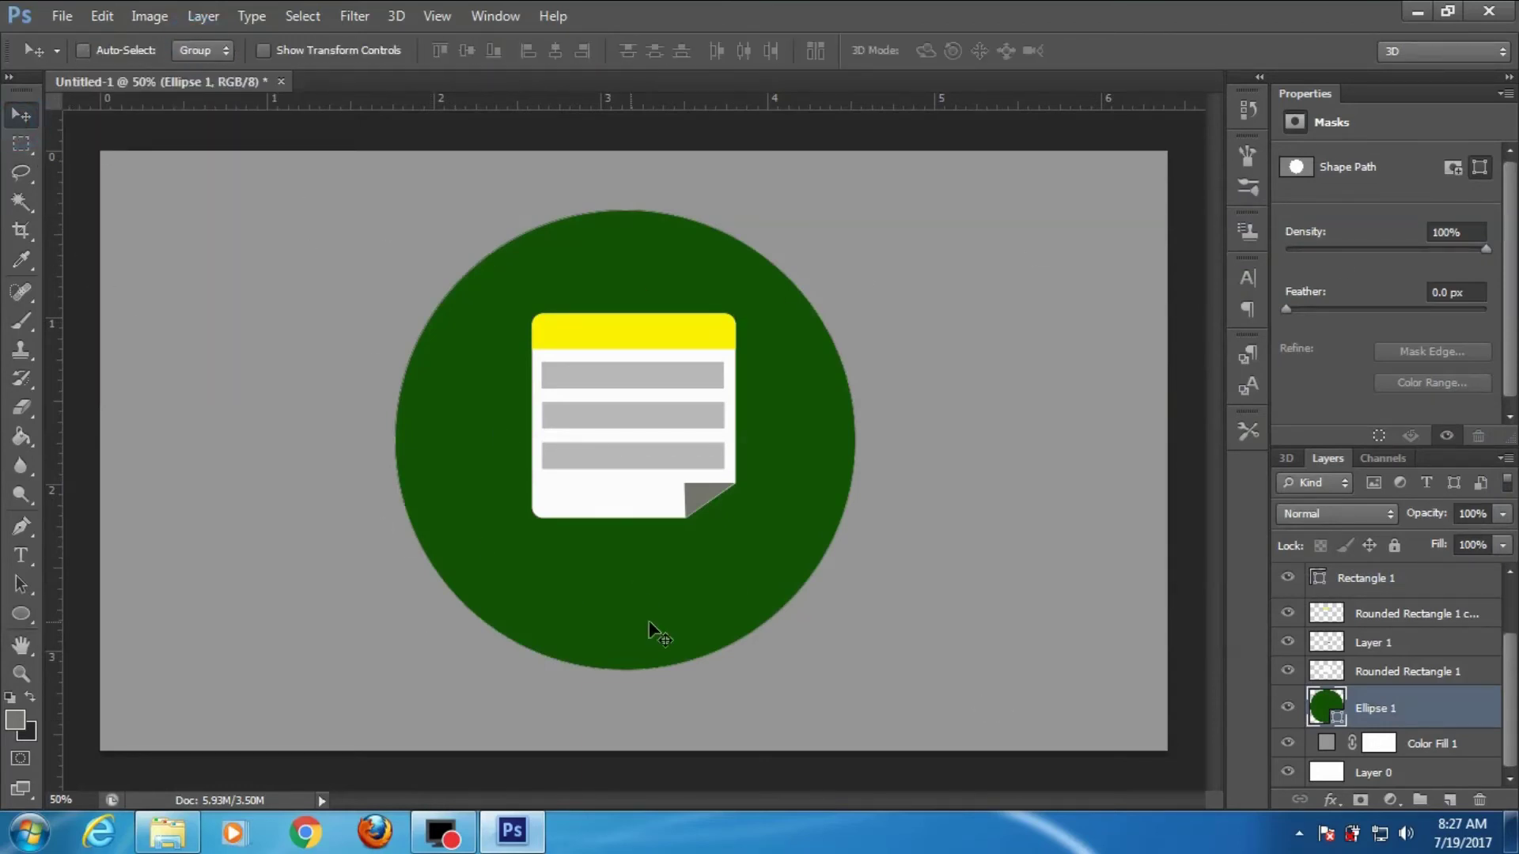
drag(792, 663, 810, 652)
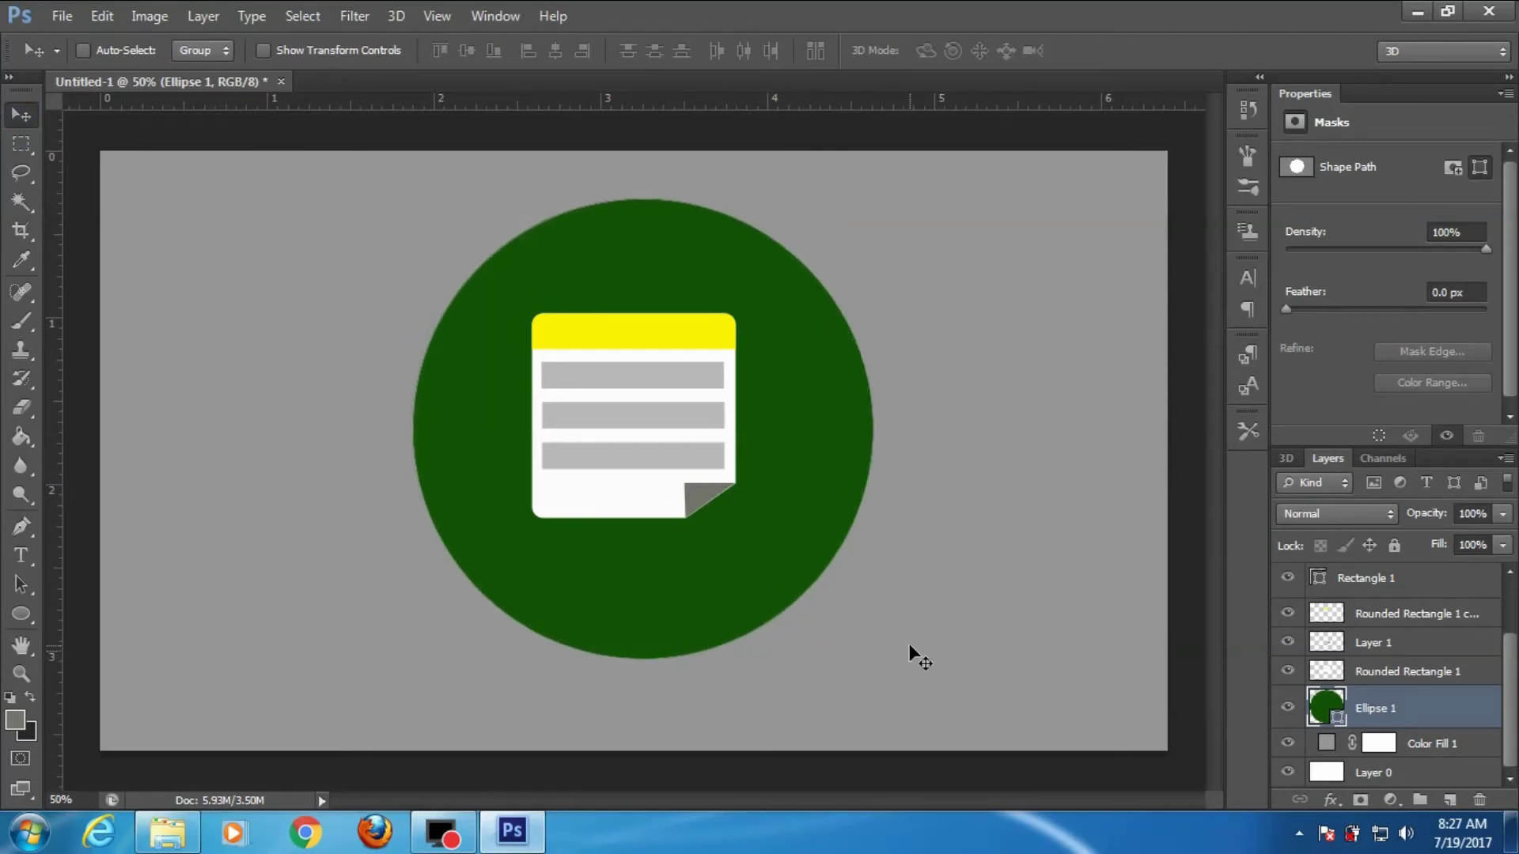
drag(909, 645, 919, 654)
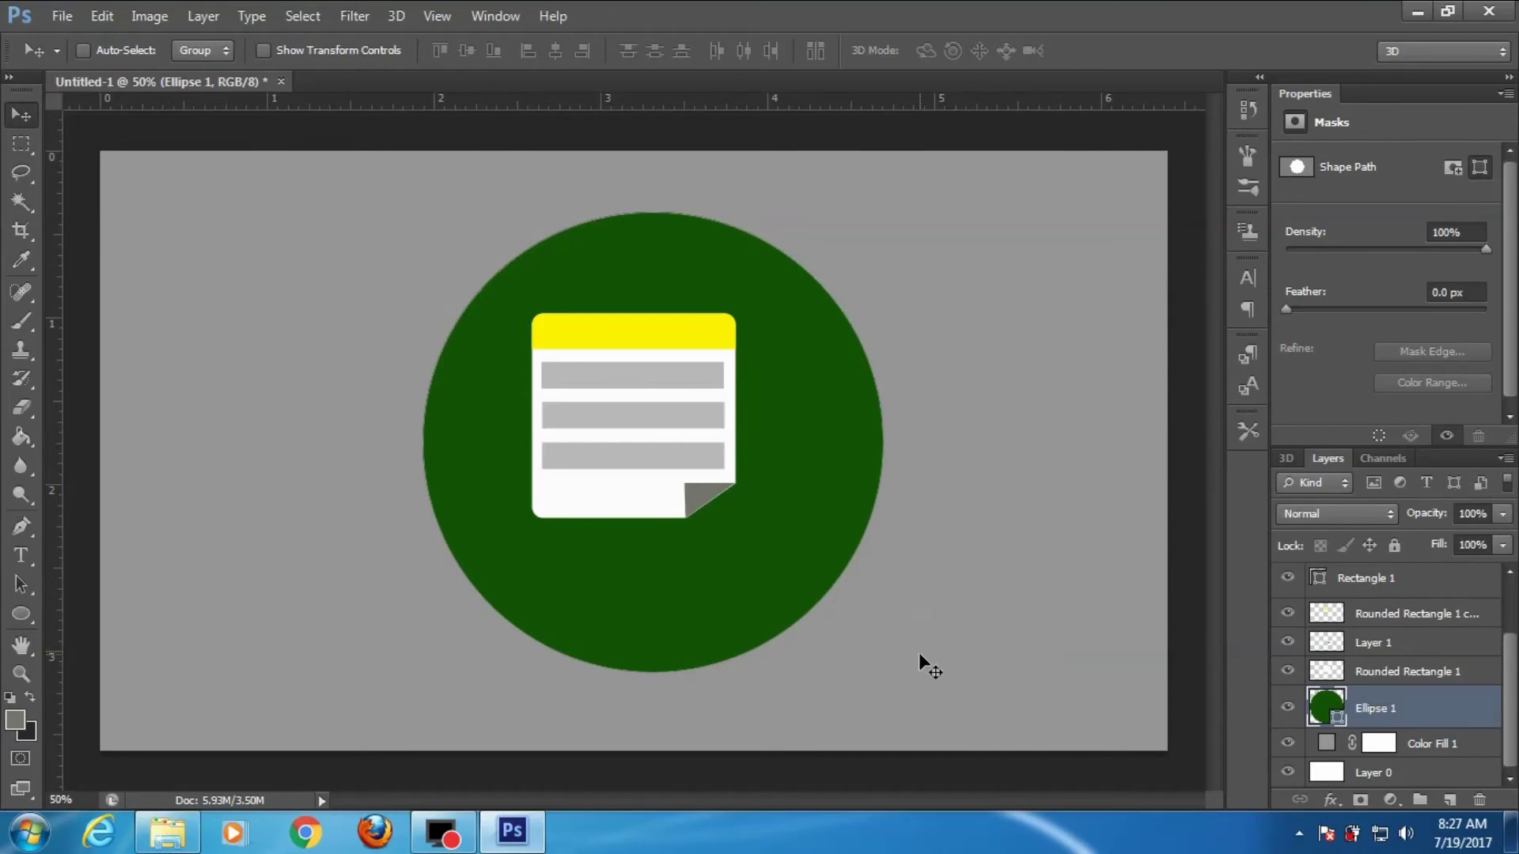
- Select the note layers: Rounded Rectangle 1, Layer 1, Rounded Rectangle 1 copy, Rectangle 1 and Rectangle 1 copy
click(1427, 677)
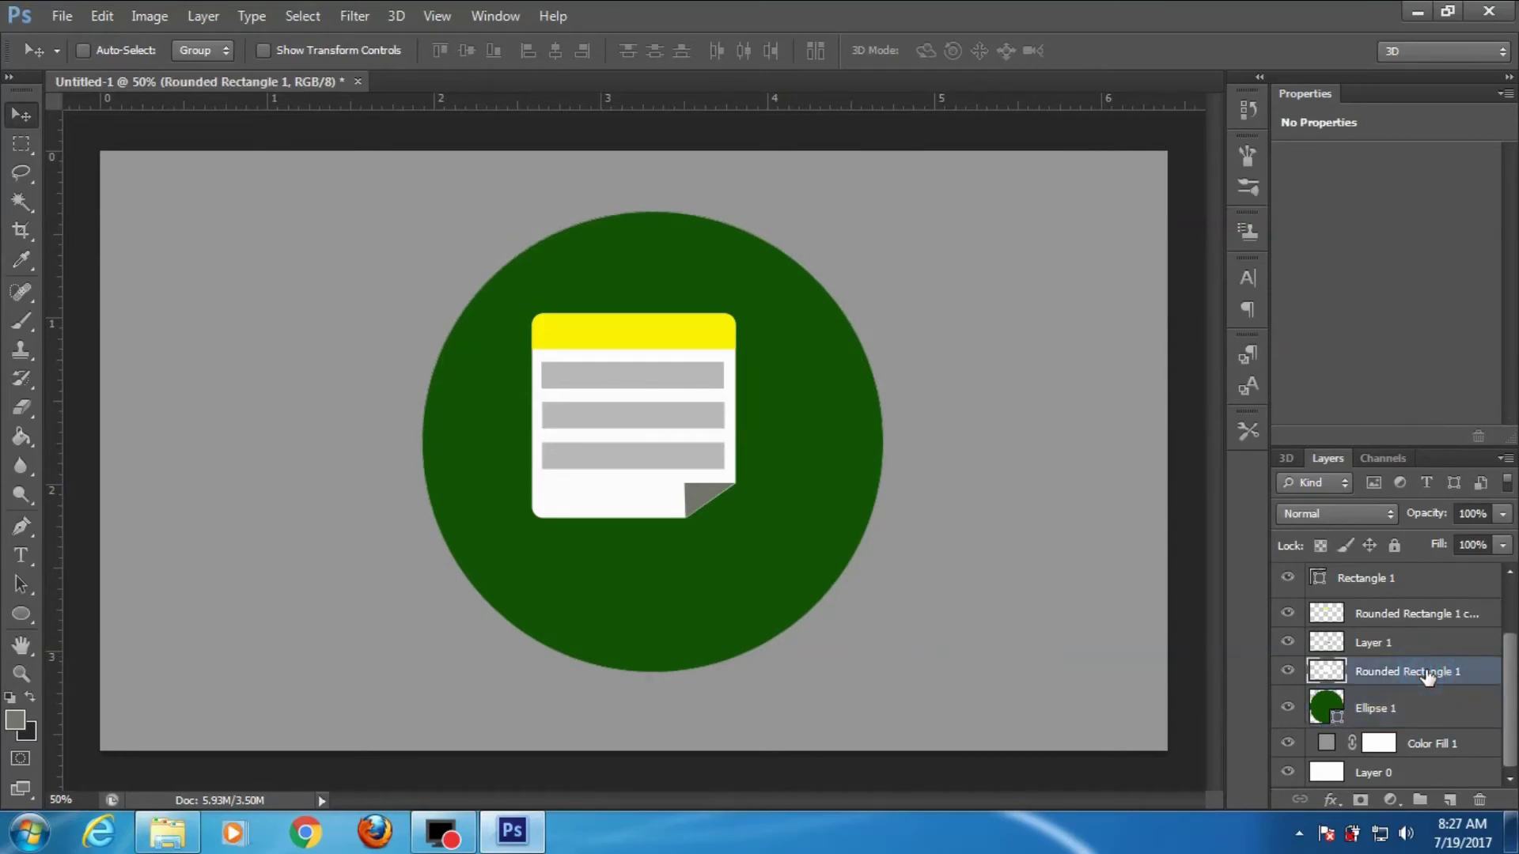
drag(1512, 666, 1513, 608)
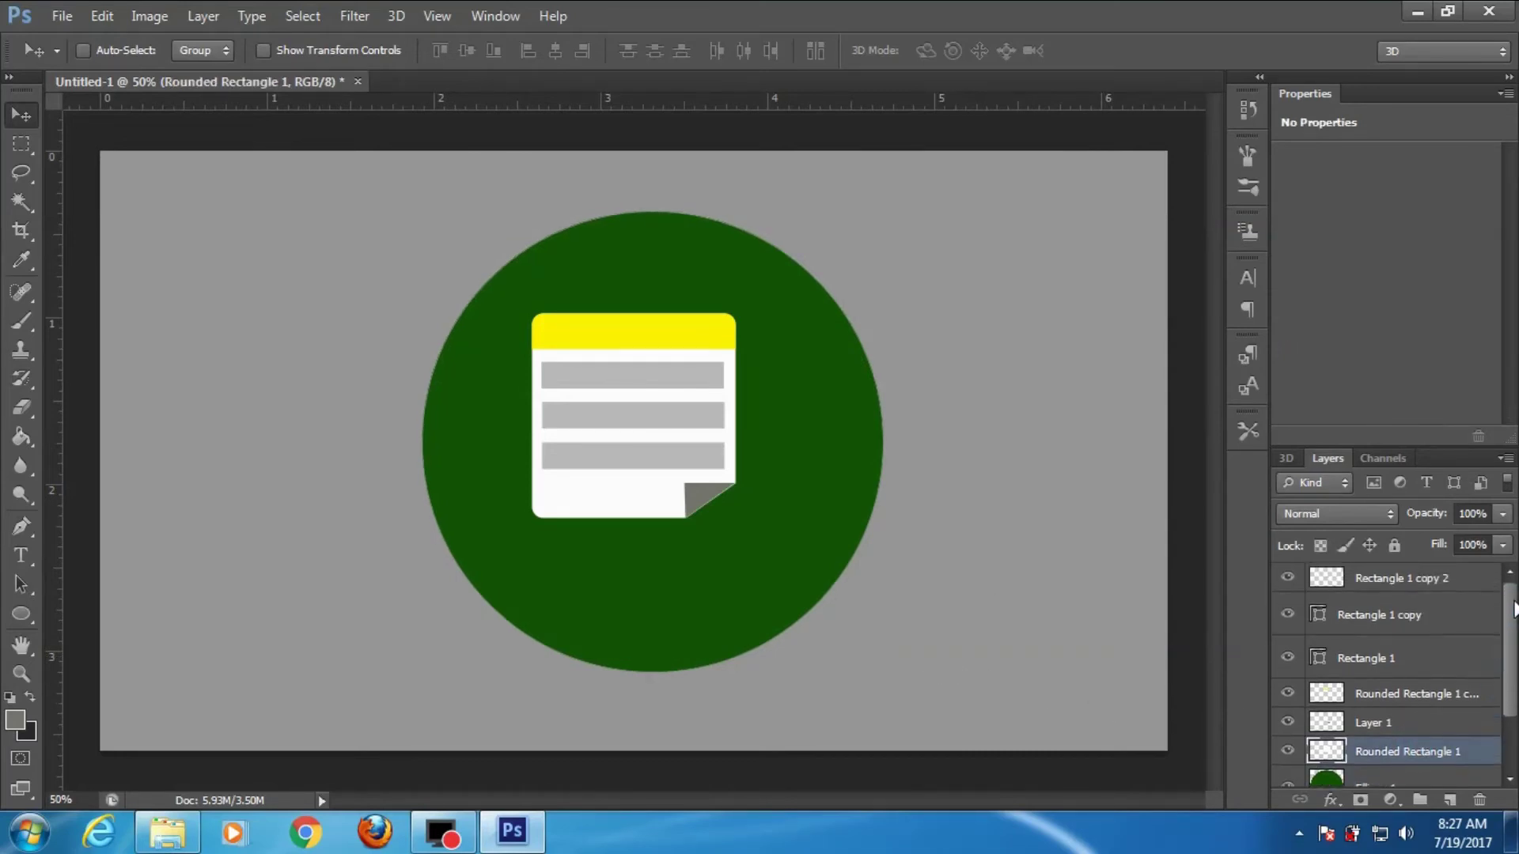
ctrl+click(1414, 725)
ctrl+click(1402, 695)
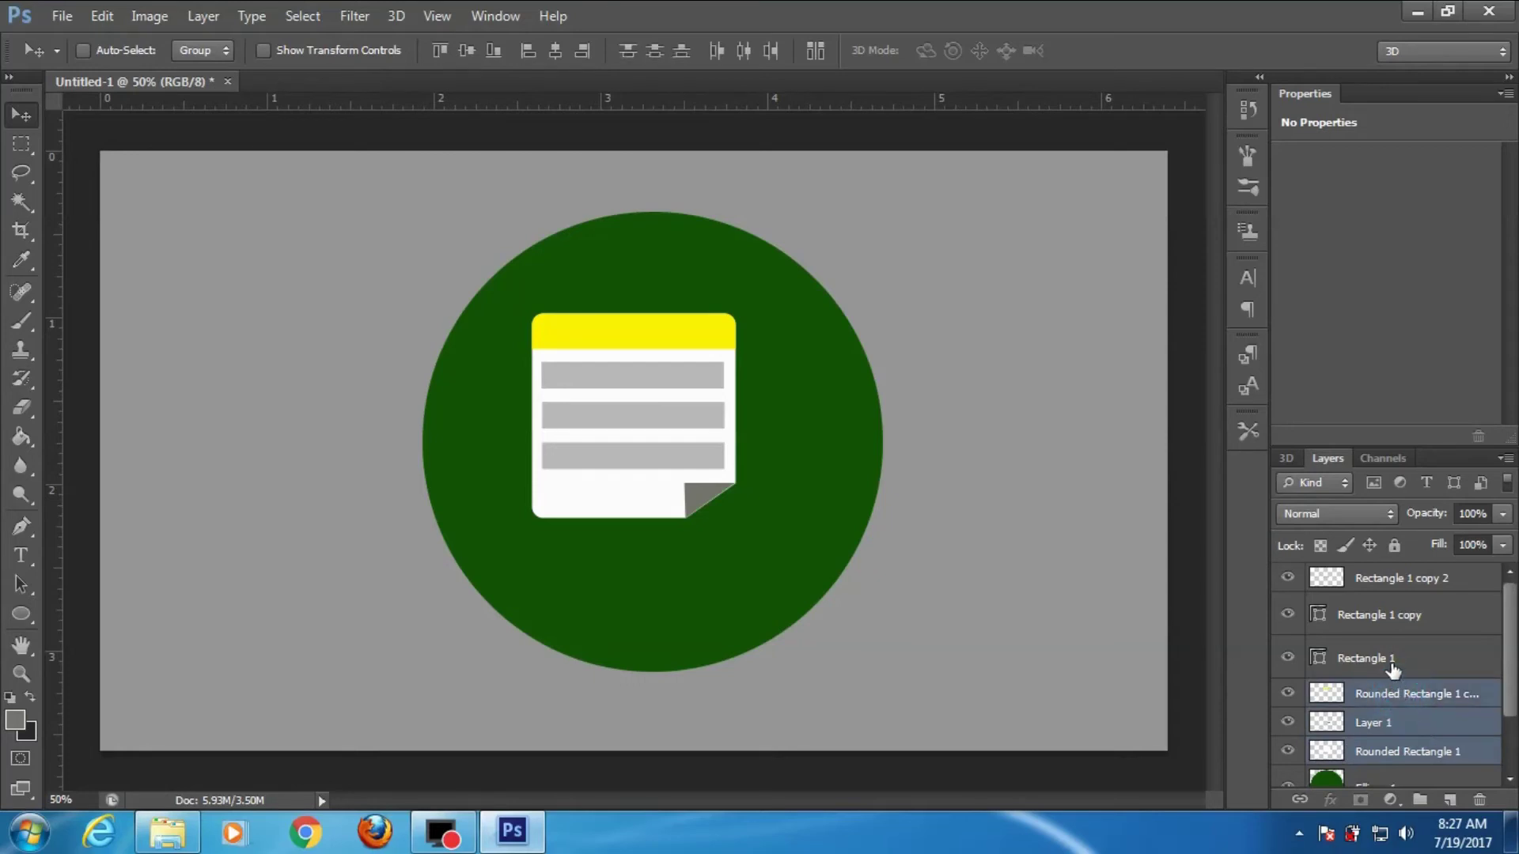
ctrl+click(1392, 665)
ctrl+click(1388, 626)
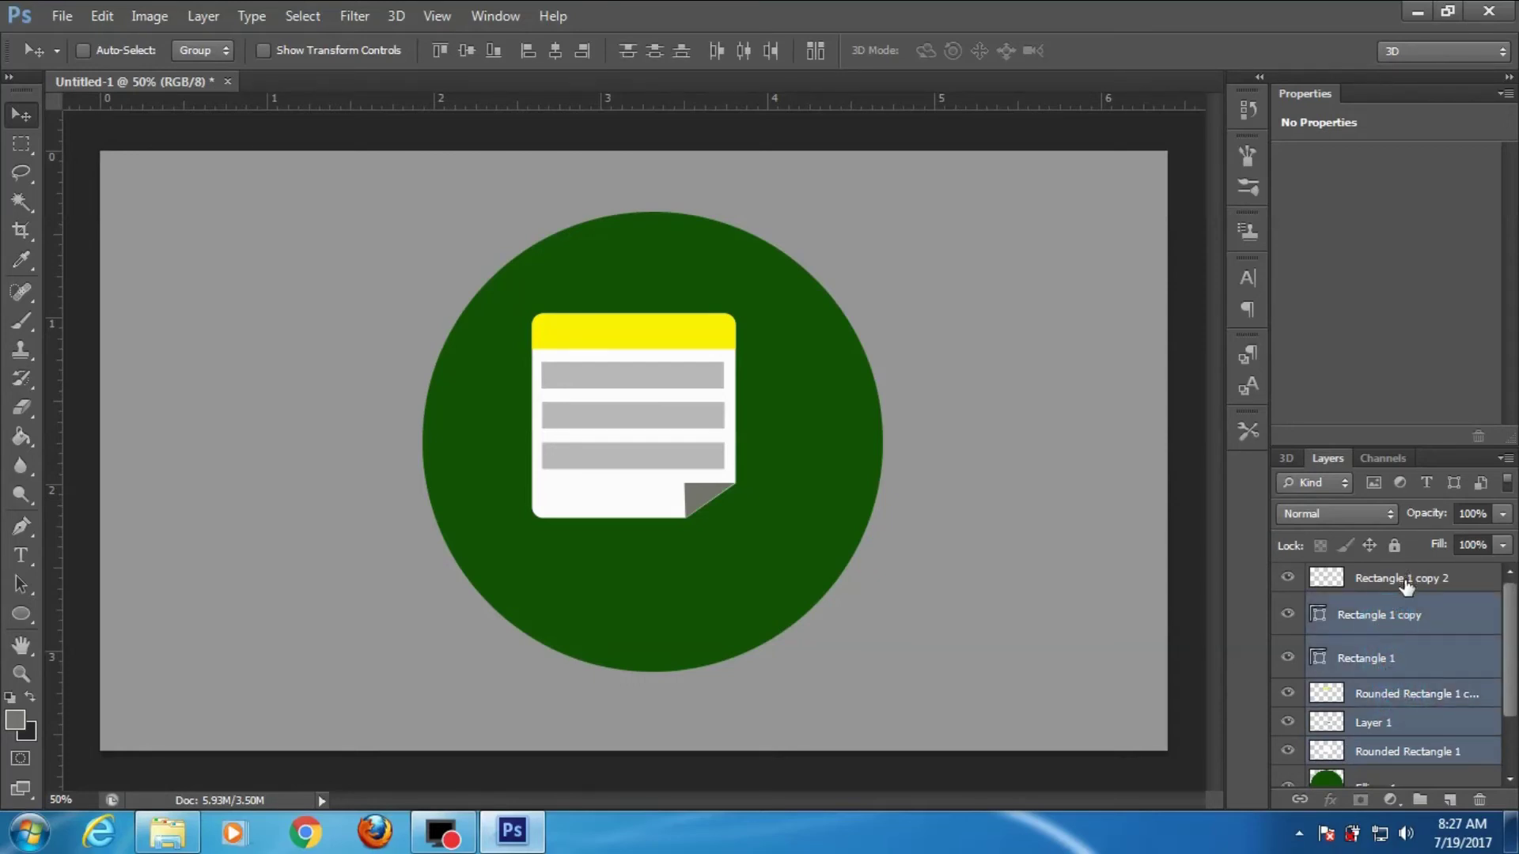
- Add Rectangle 1 copy 2, then free-transform the note card to about 110% and re-centre it
ctrl+click(1407, 586)
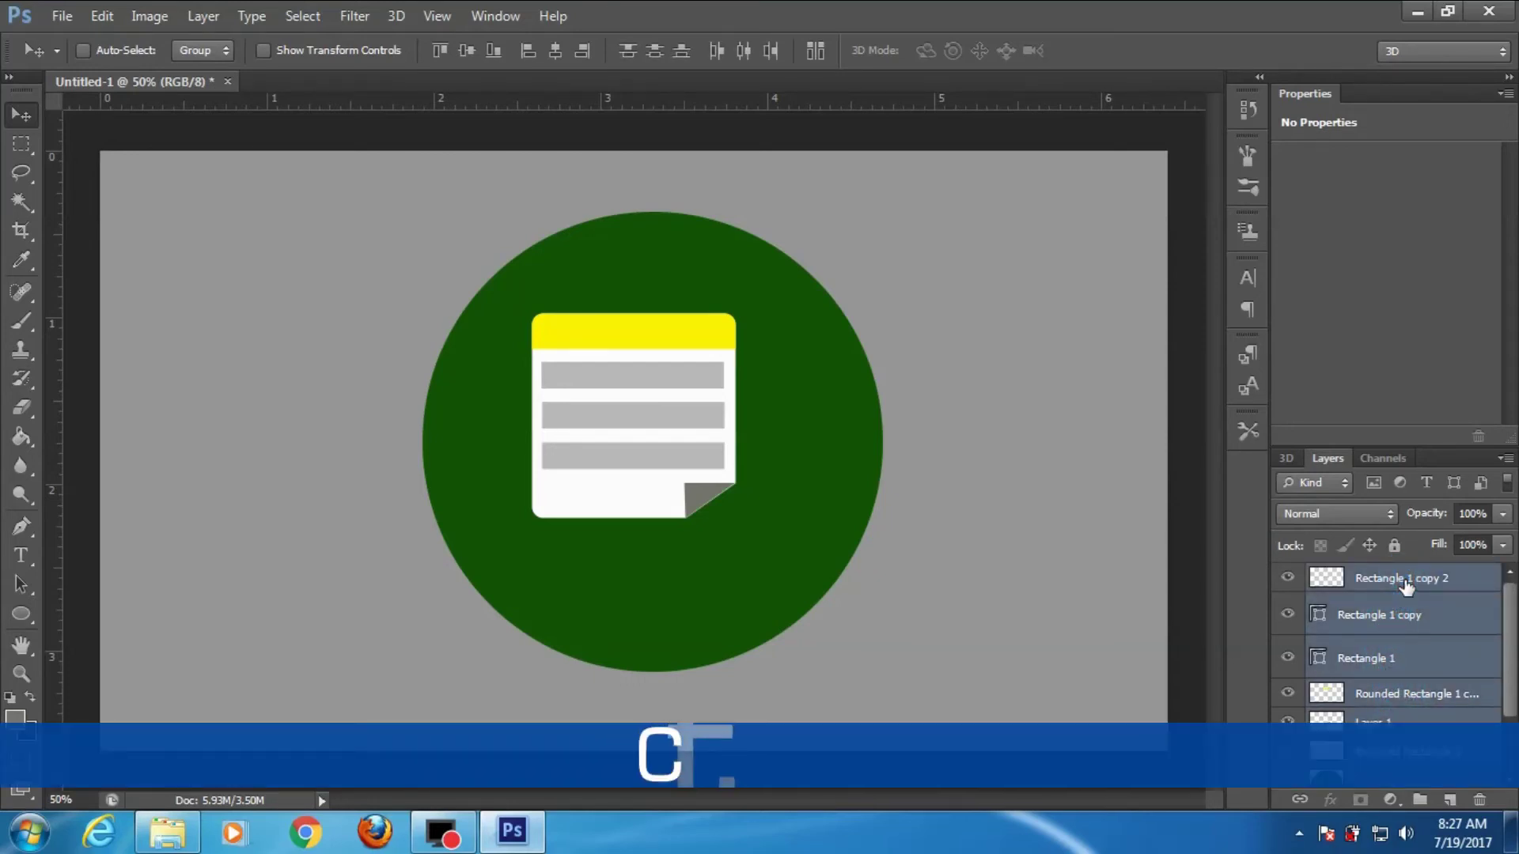
key(ctrl+t)
drag(673, 459, 694, 490)
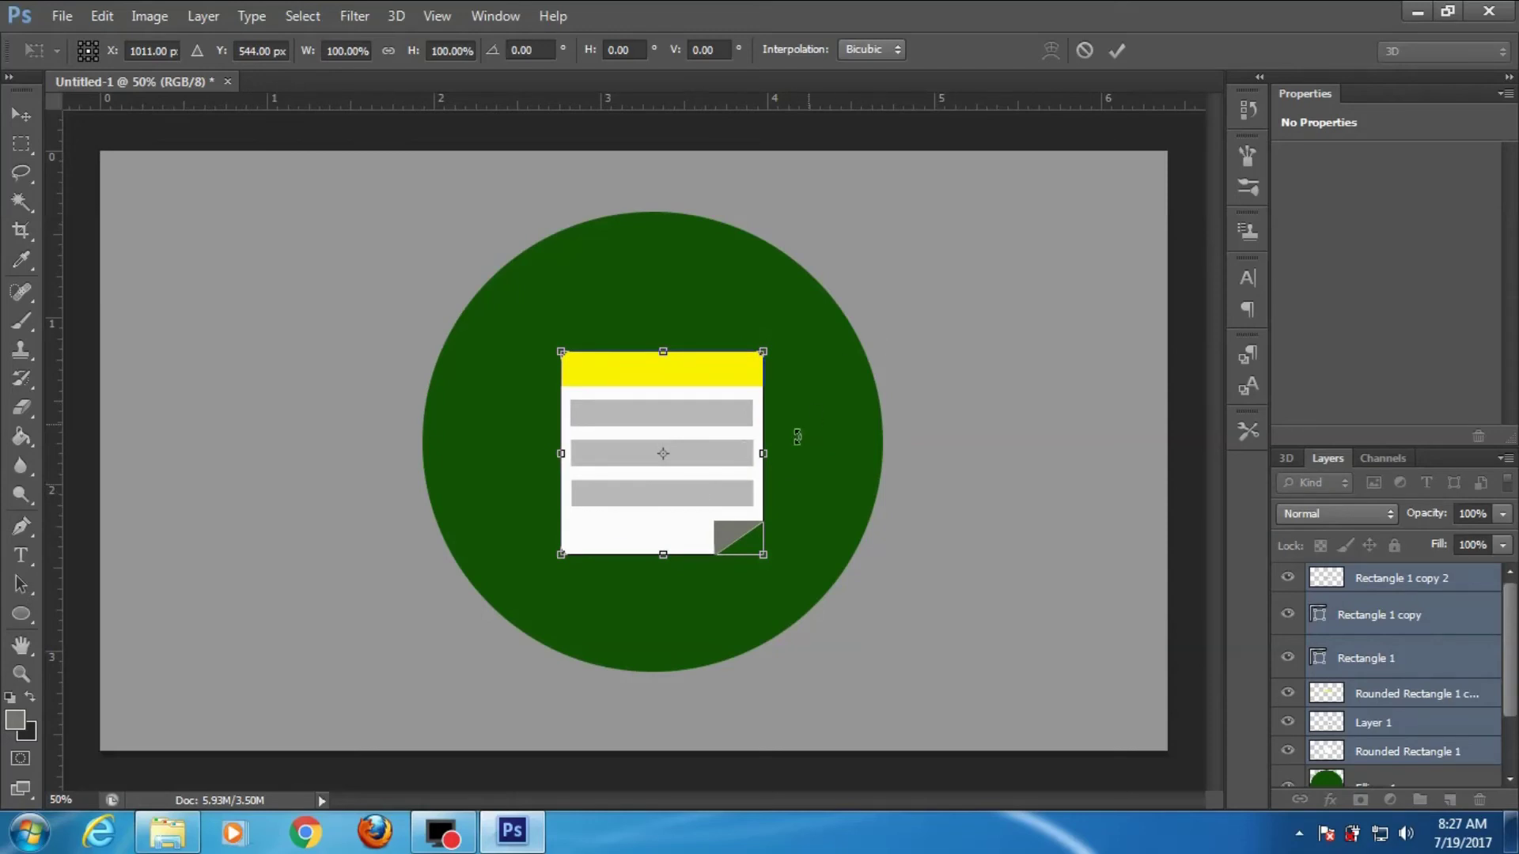
drag(666, 353, 665, 331)
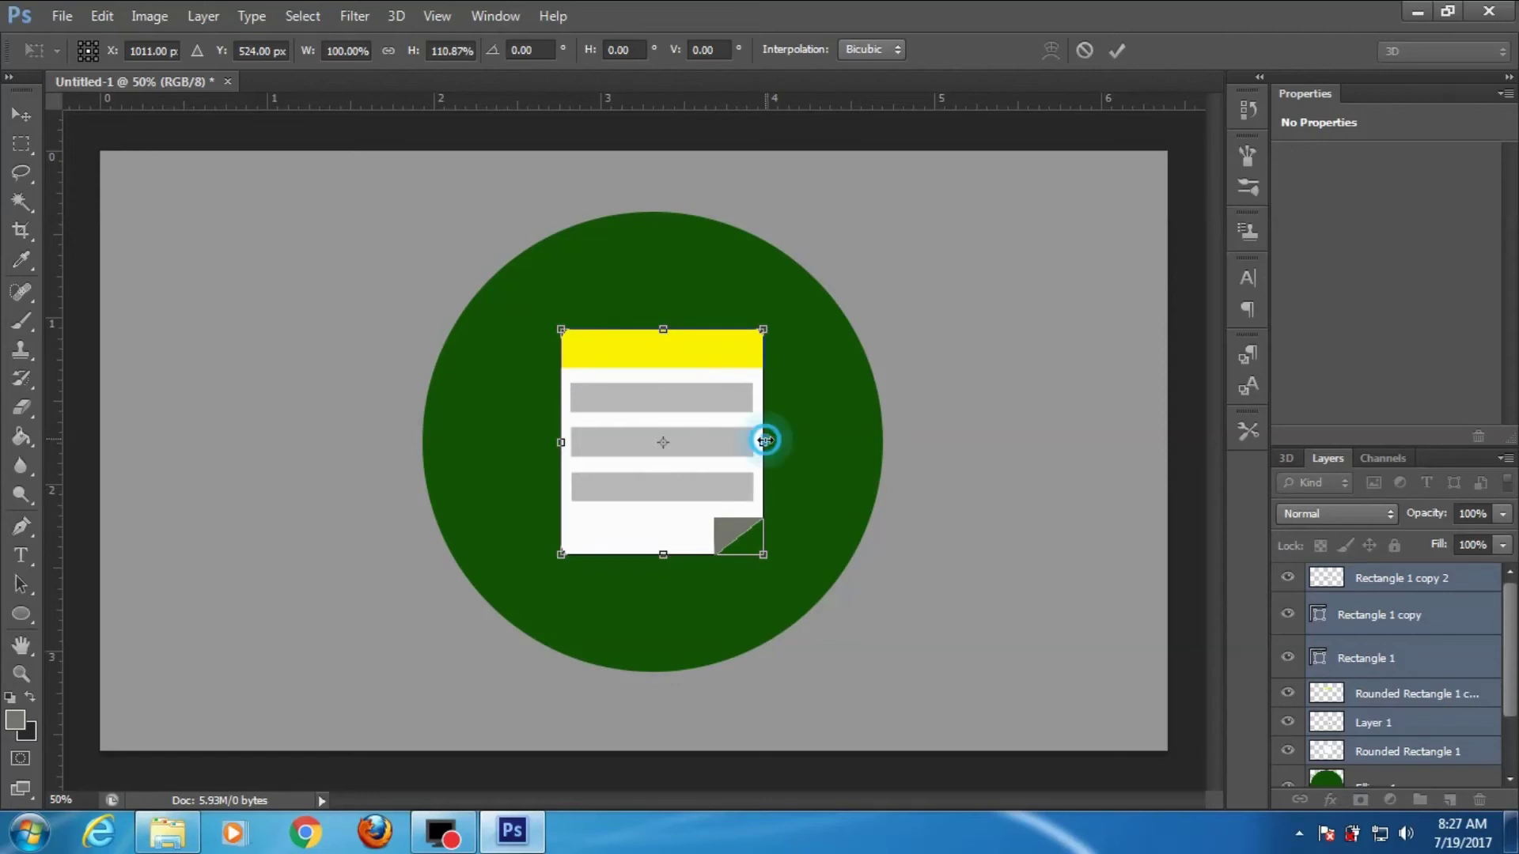
drag(761, 441, 774, 441)
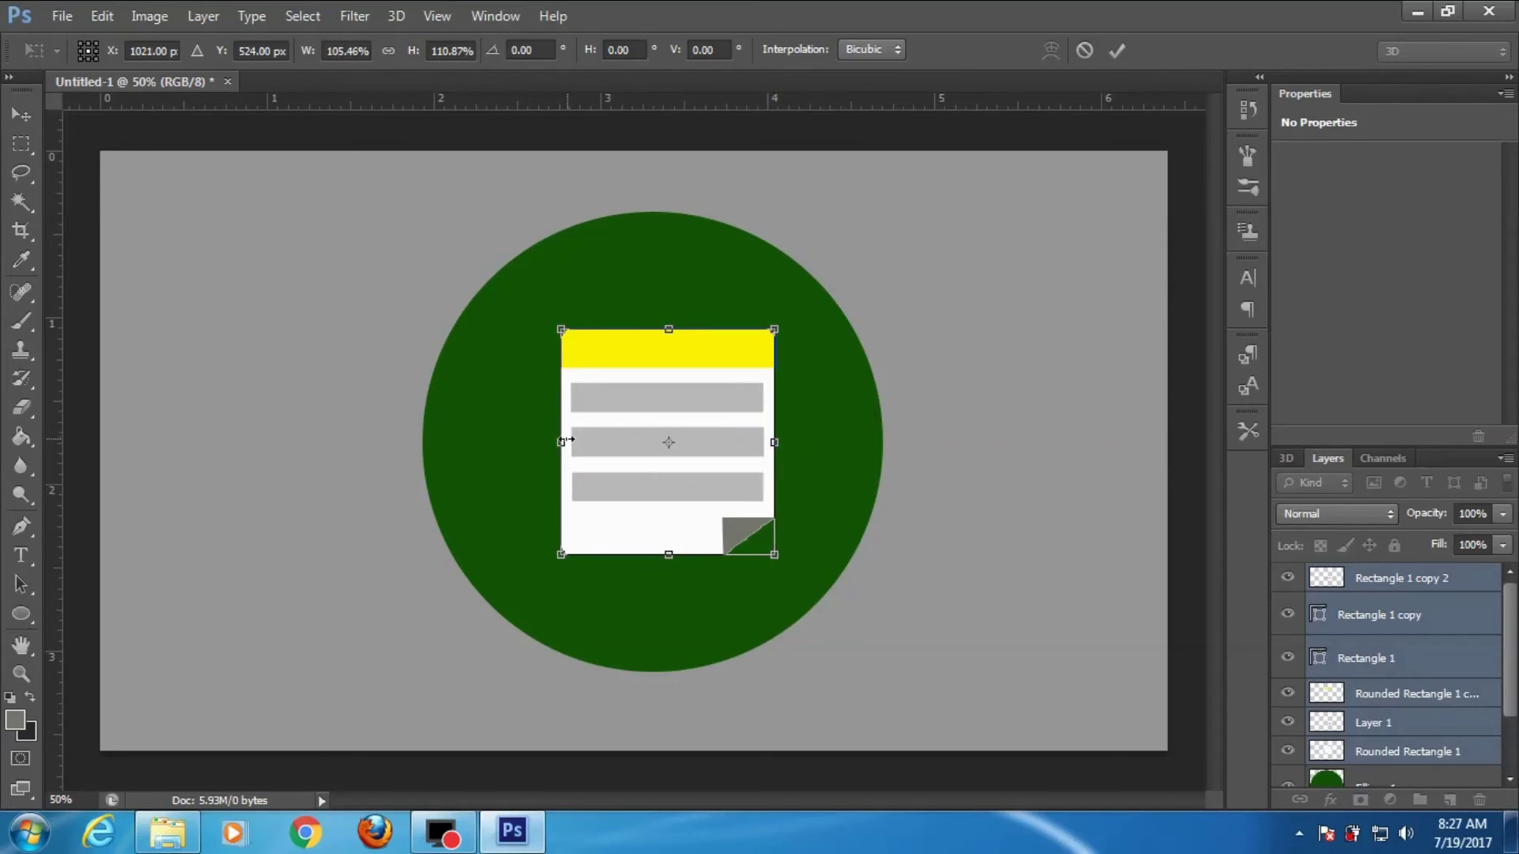
drag(564, 442, 553, 441)
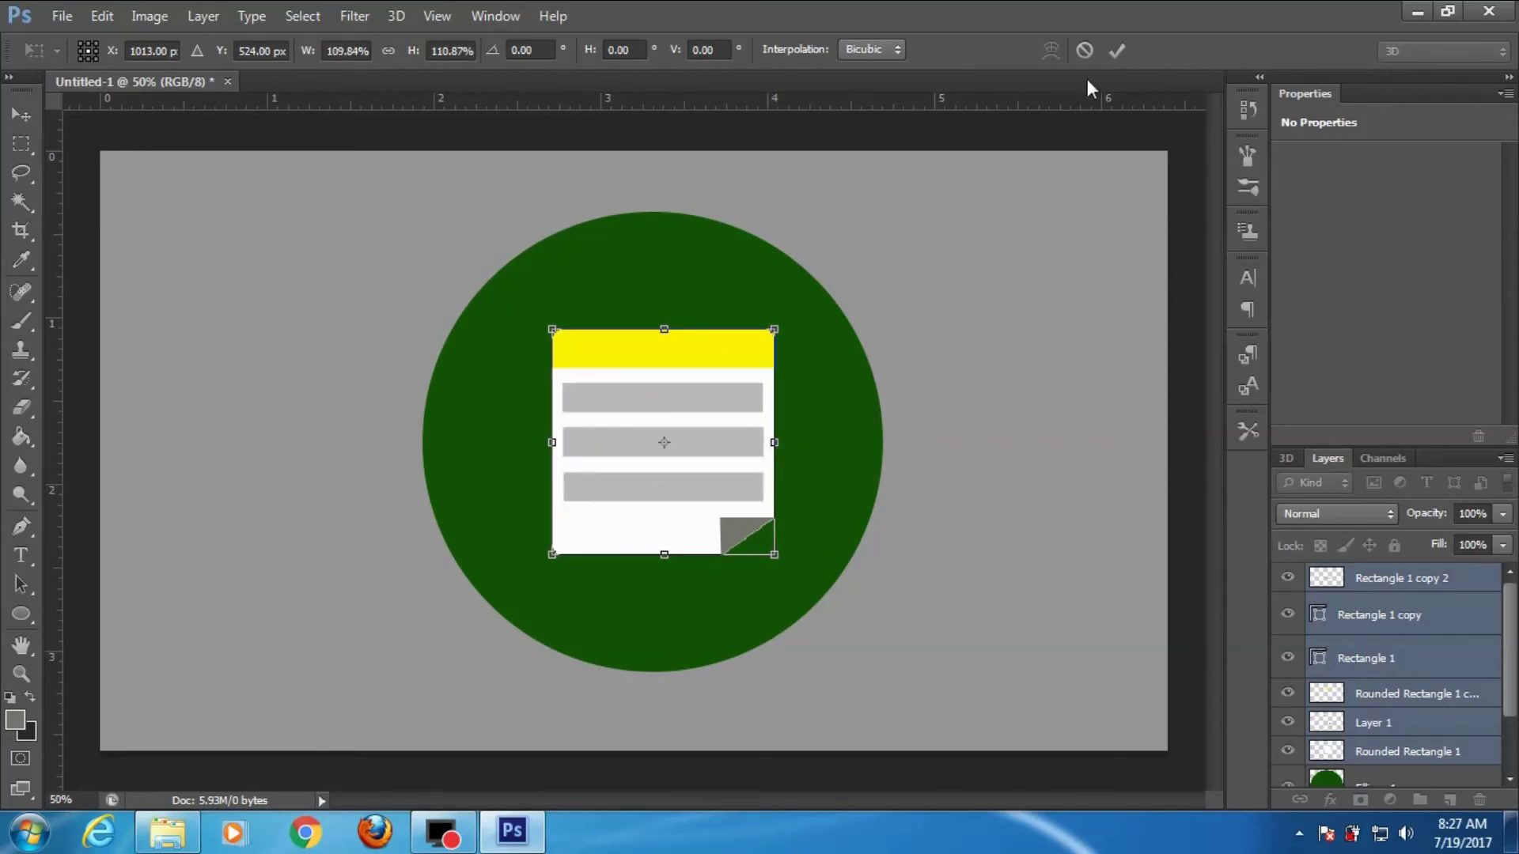
click(1115, 52)
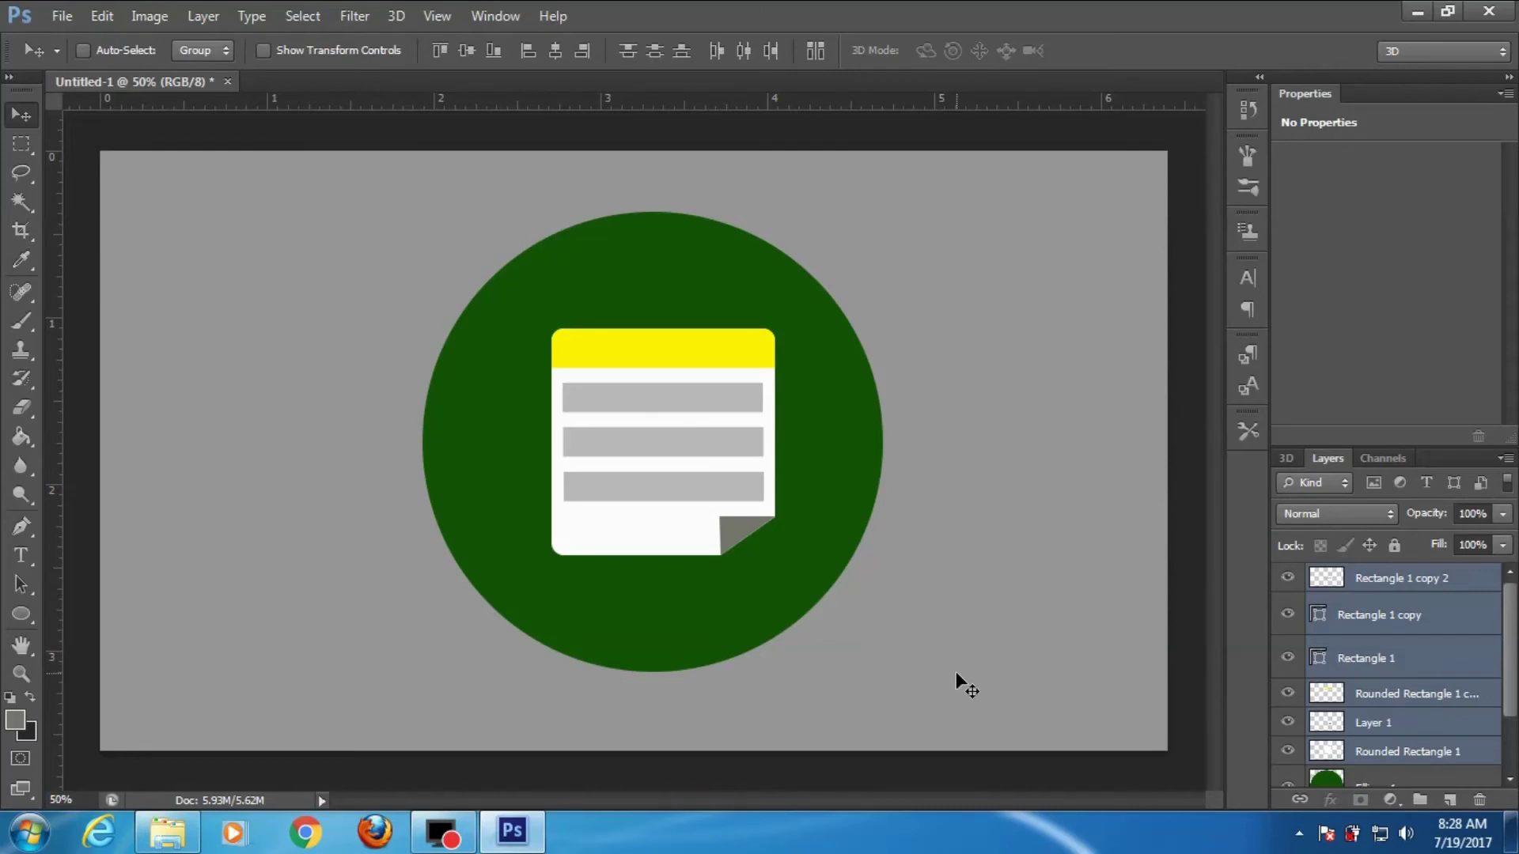
- Choose the Brush tool with a near-white foreground colour
click(1434, 581)
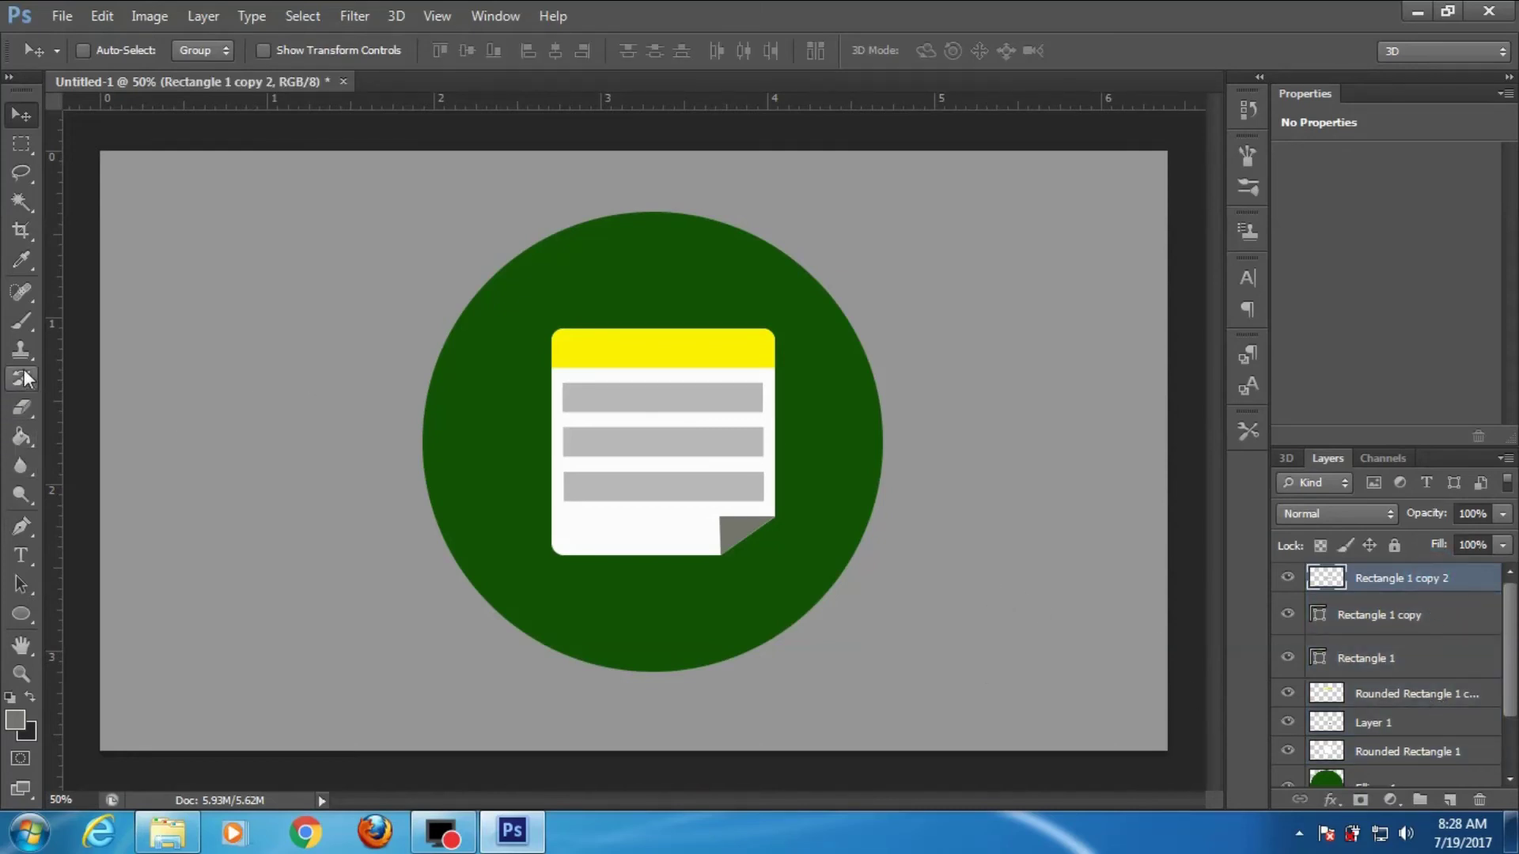
click(21, 323)
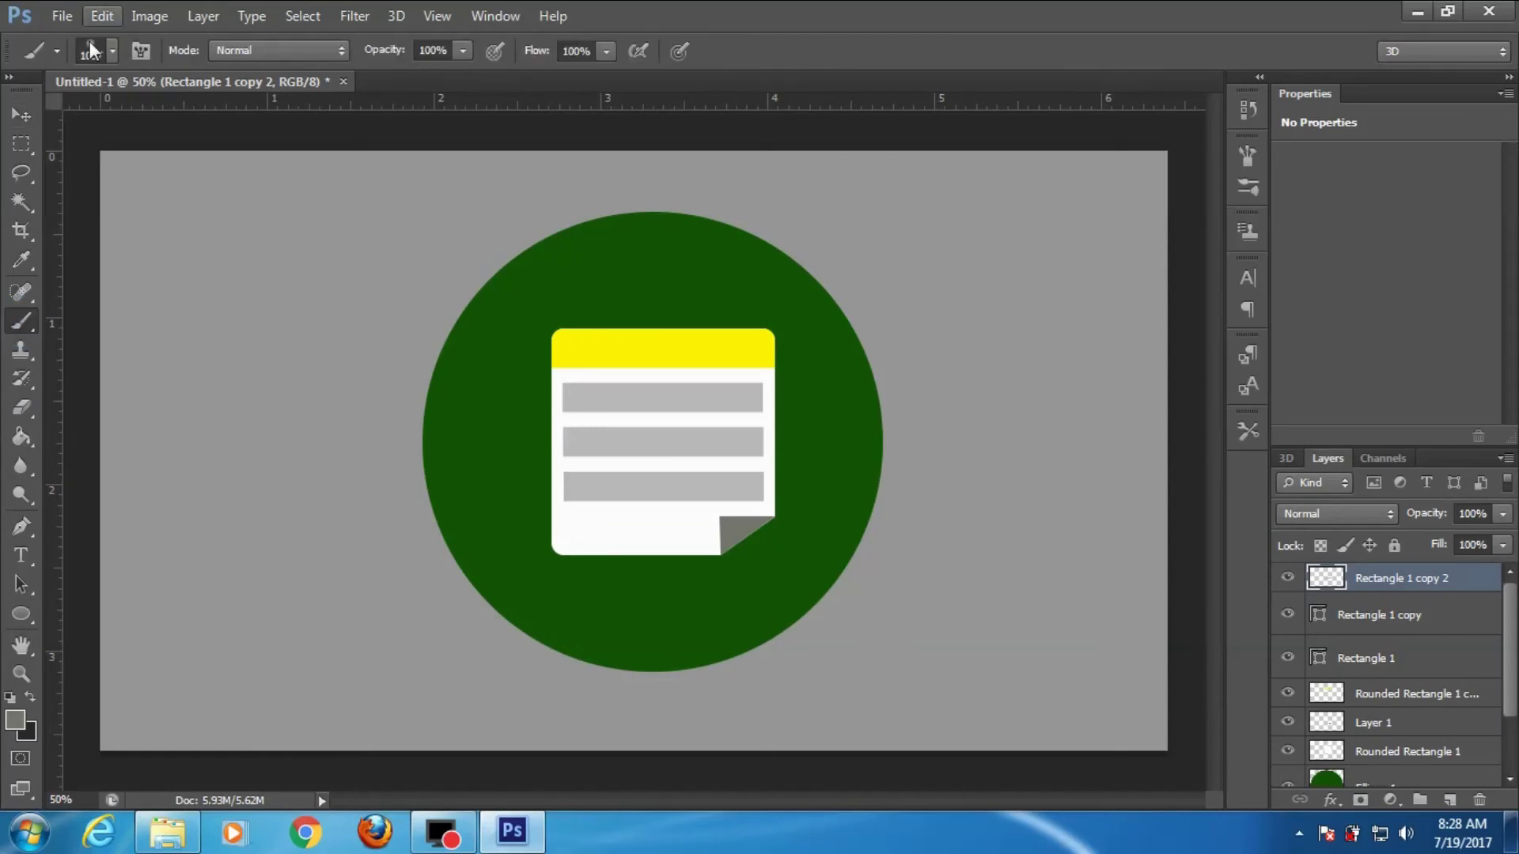
click(15, 729)
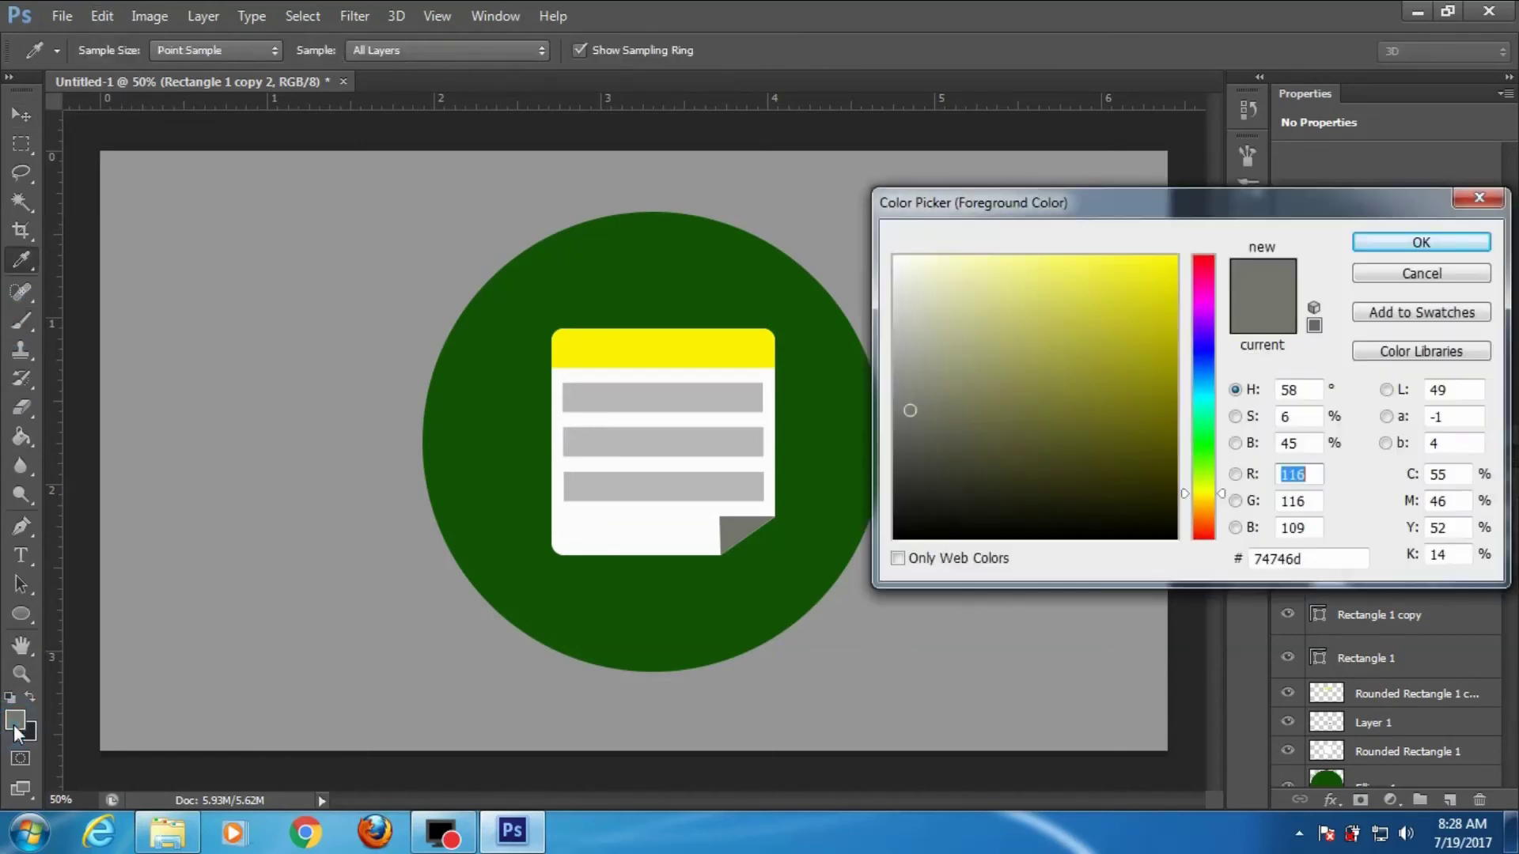
click(897, 257)
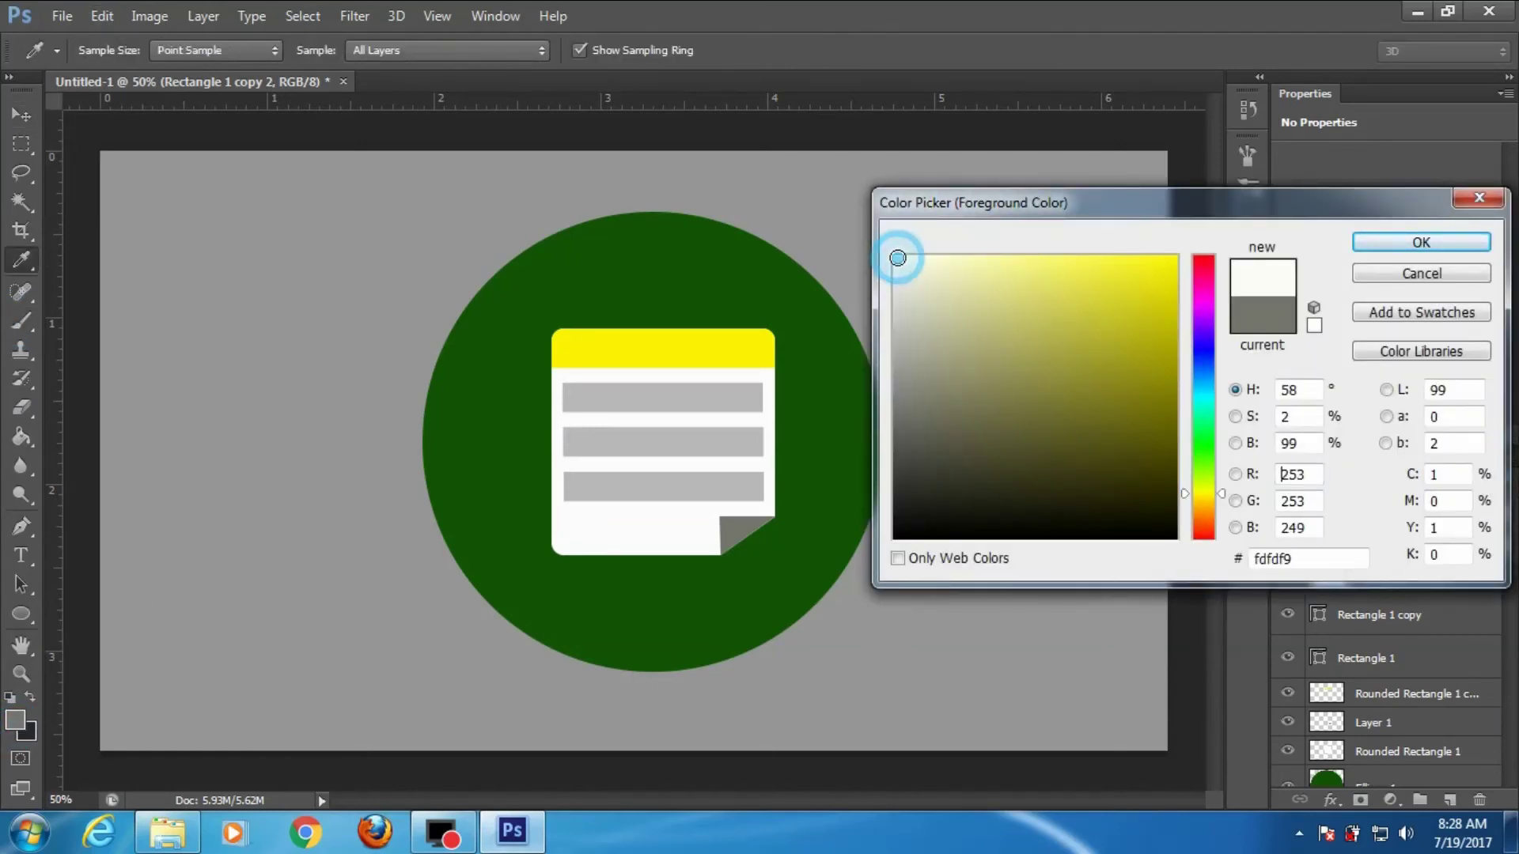
click(1392, 244)
- Rasterize the Ellipse 1 circle layer
click(1416, 716)
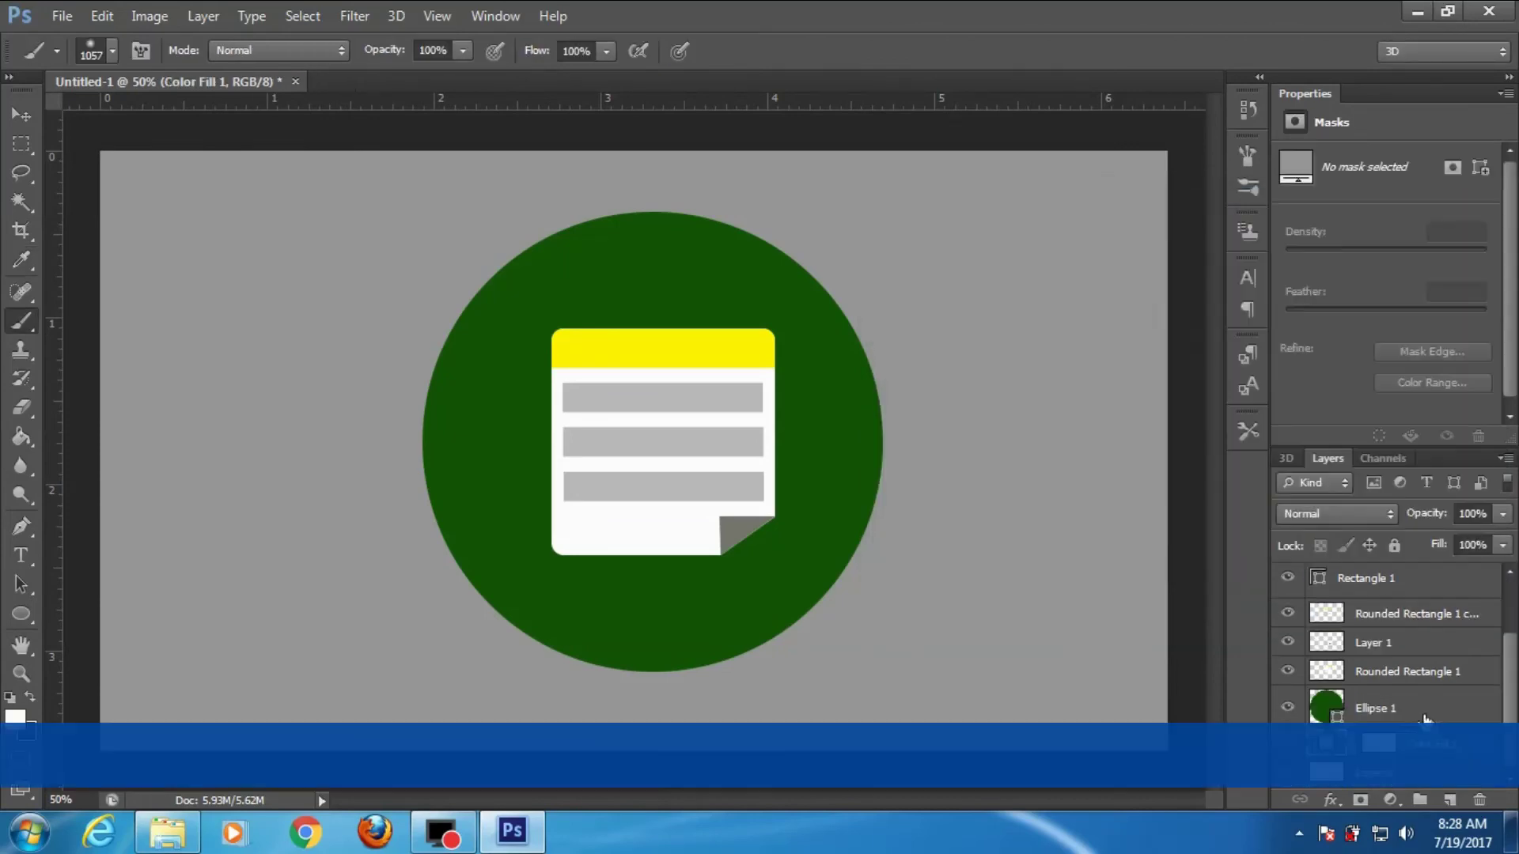
right_click(1426, 720)
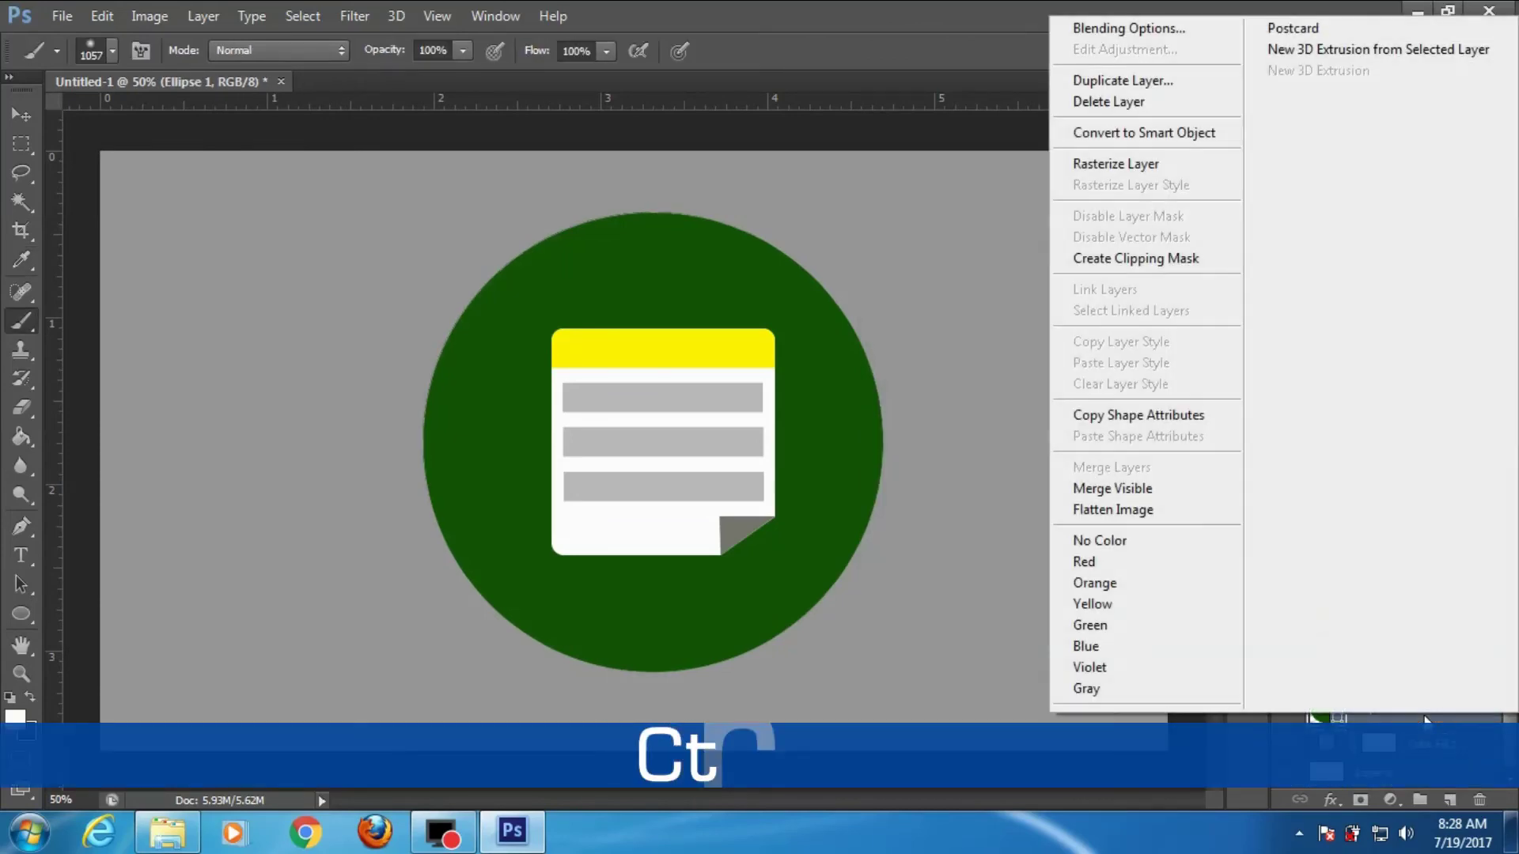
click(1115, 164)
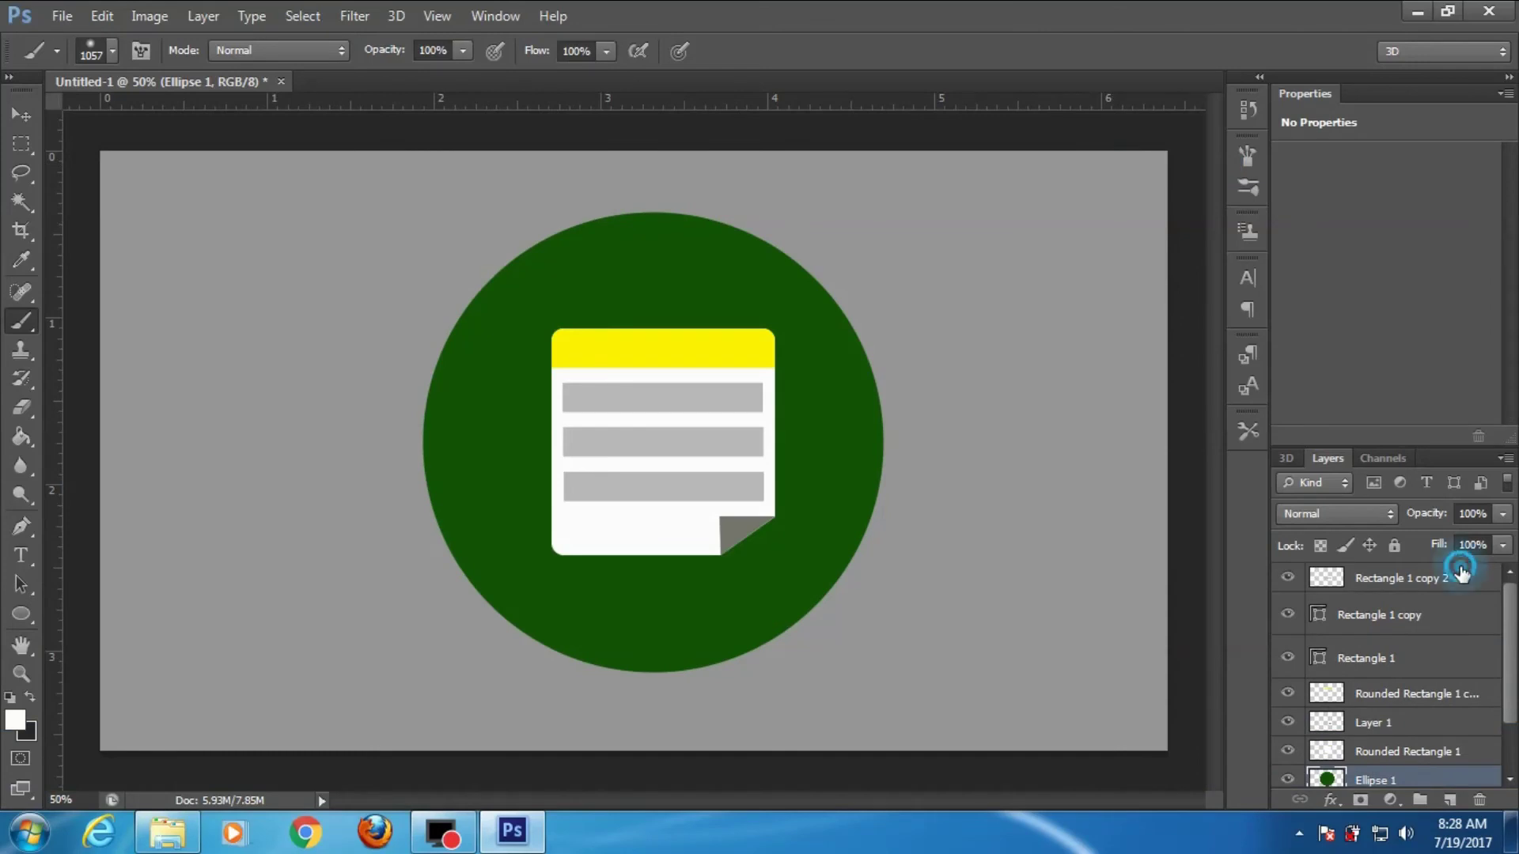
- Add a new Layer 2 beneath Ellipse 1 and brush a soft white glow around the circle
click(1462, 575)
click(1449, 800)
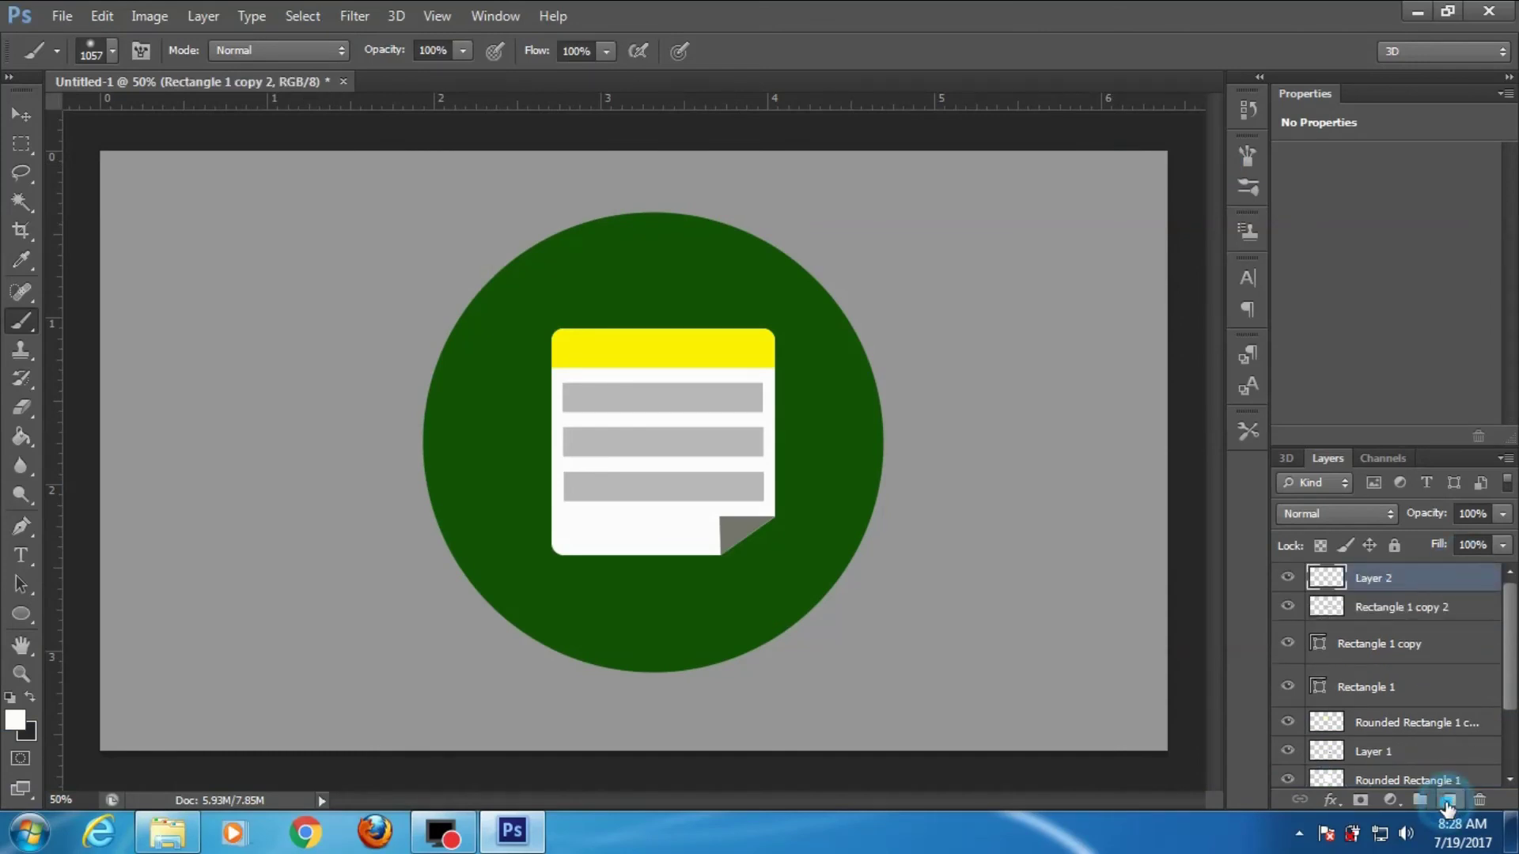
drag(1456, 593, 1439, 791)
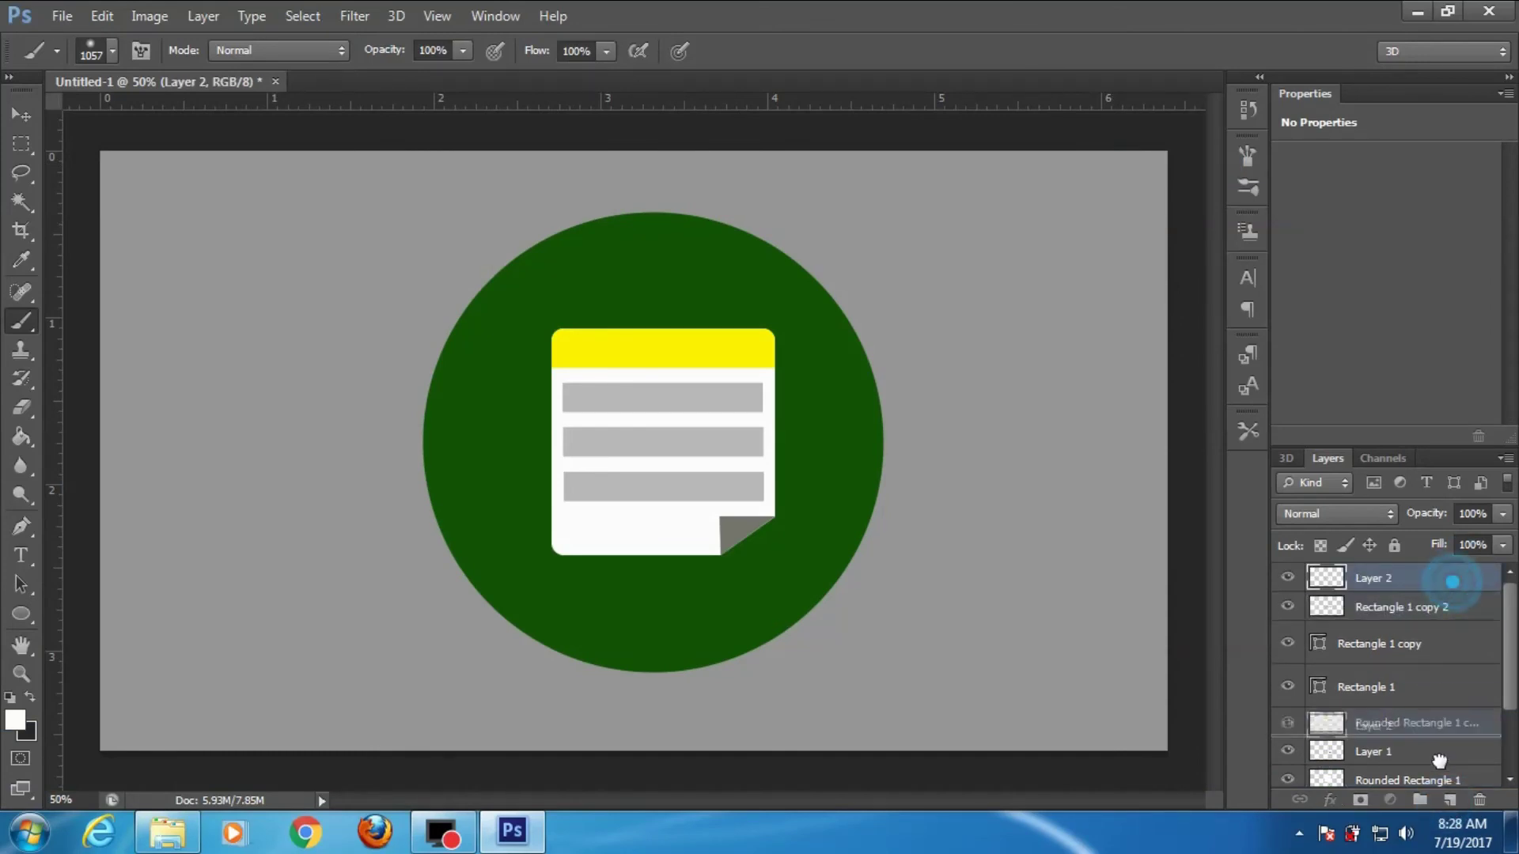
drag(1513, 655, 1512, 740)
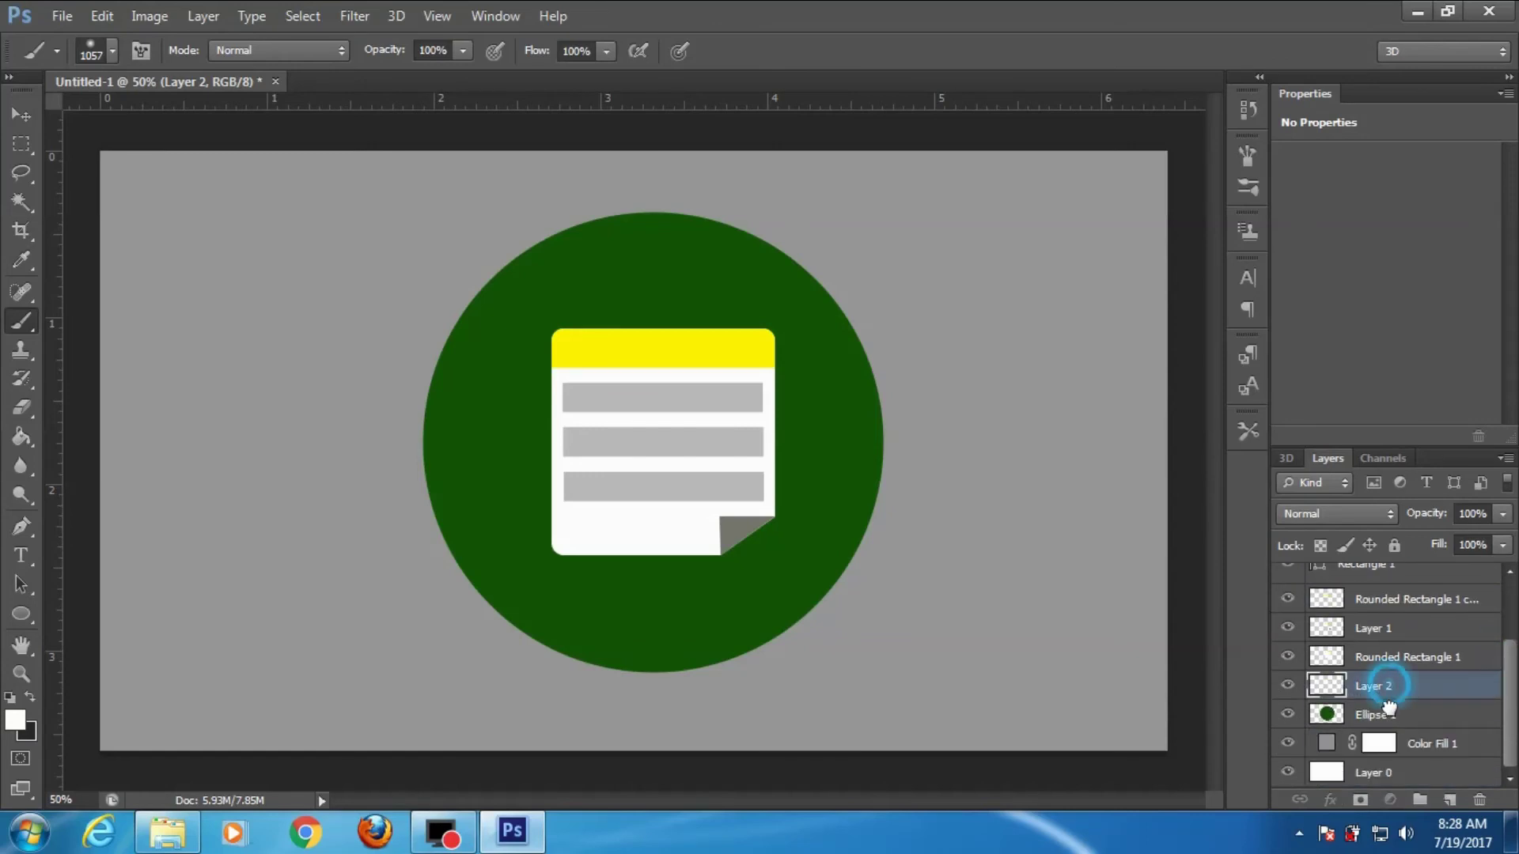
drag(1382, 693, 1392, 726)
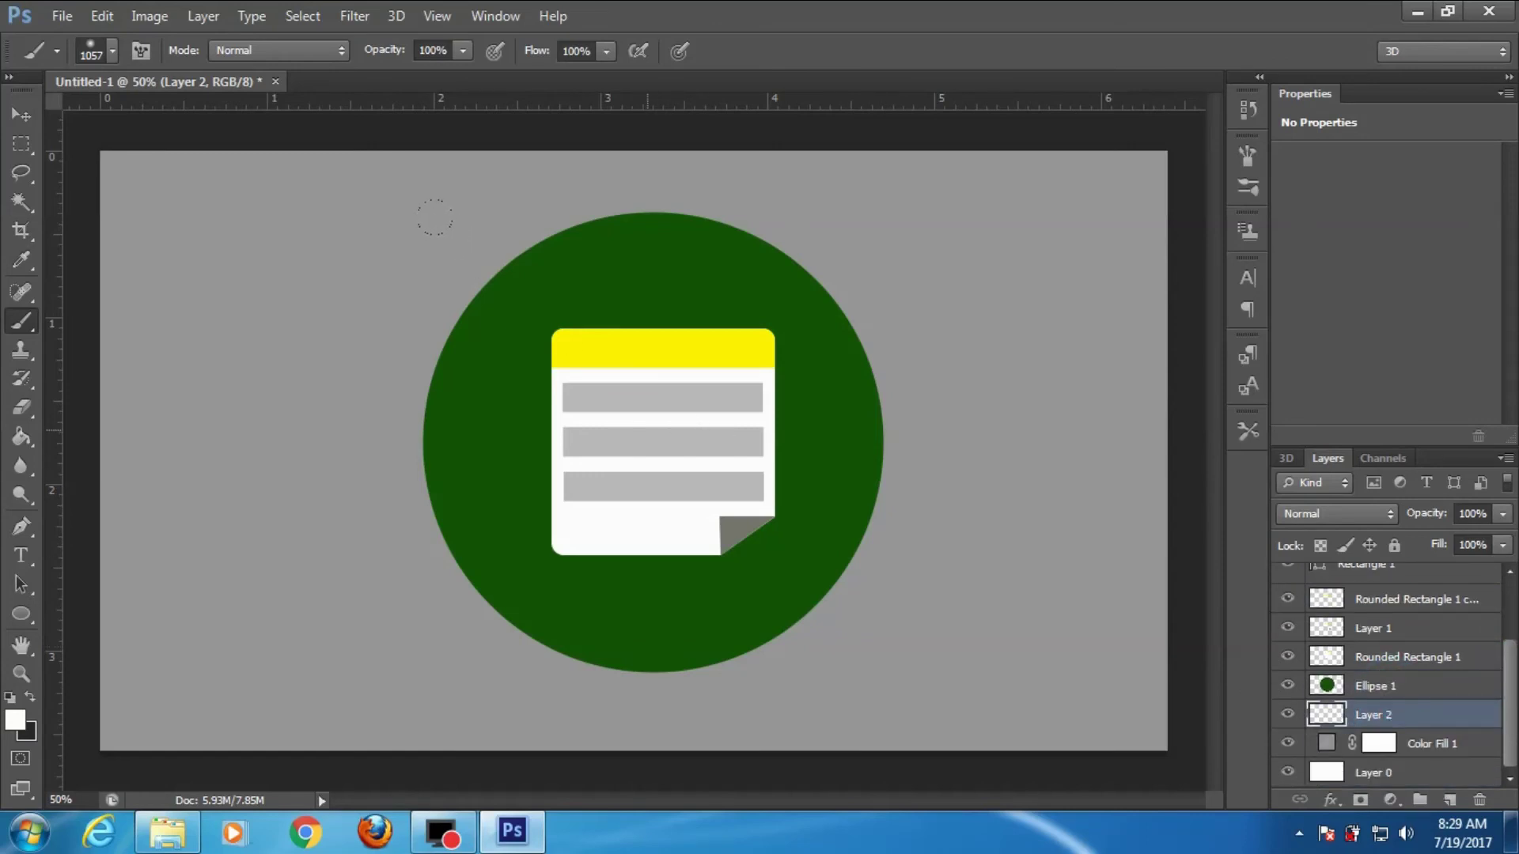
click(645, 426)
click(661, 443)
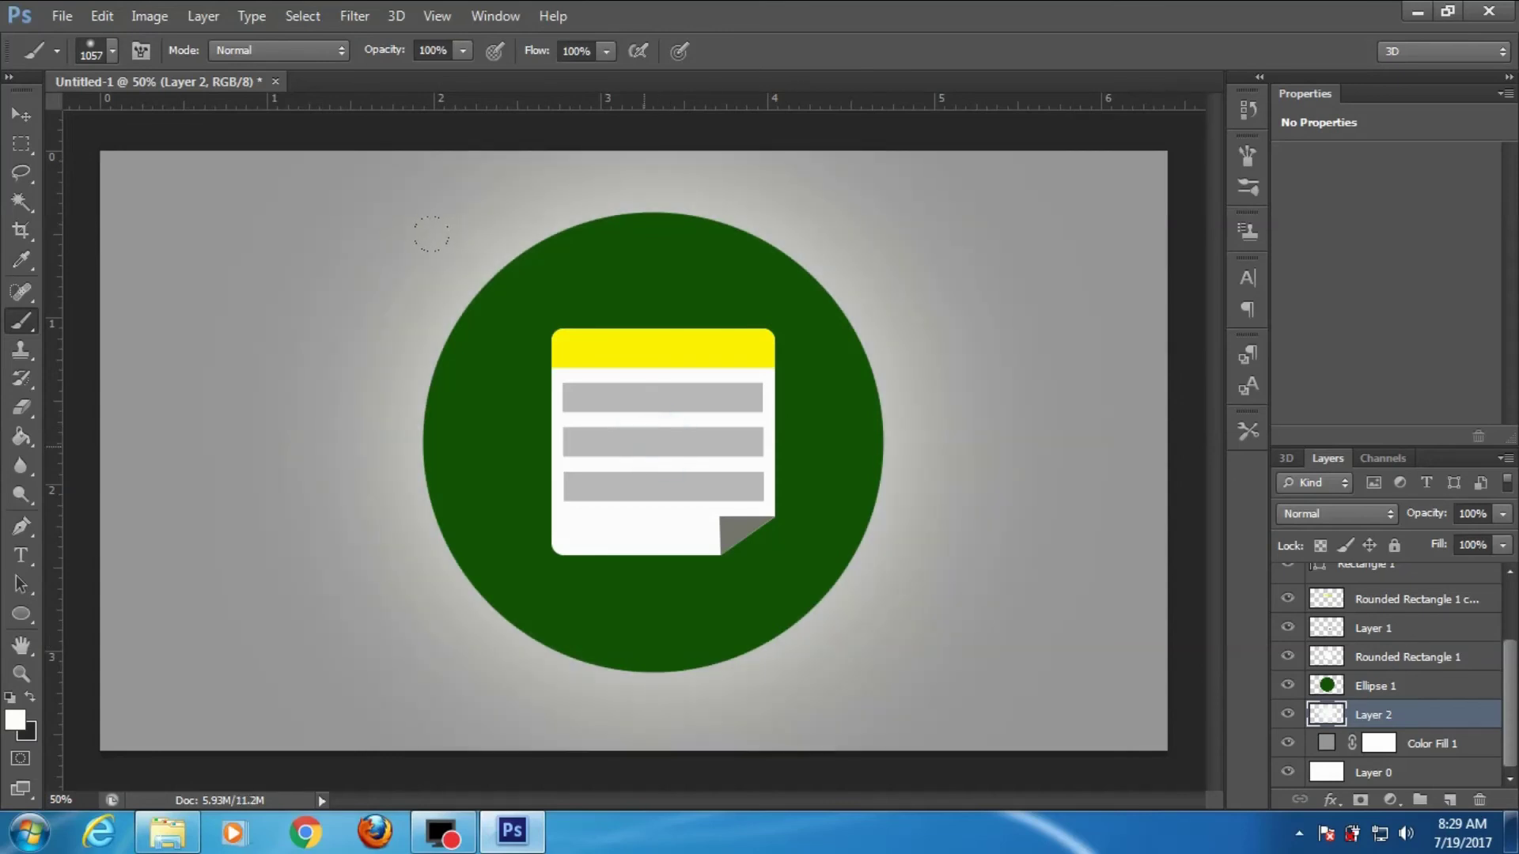
click(645, 443)
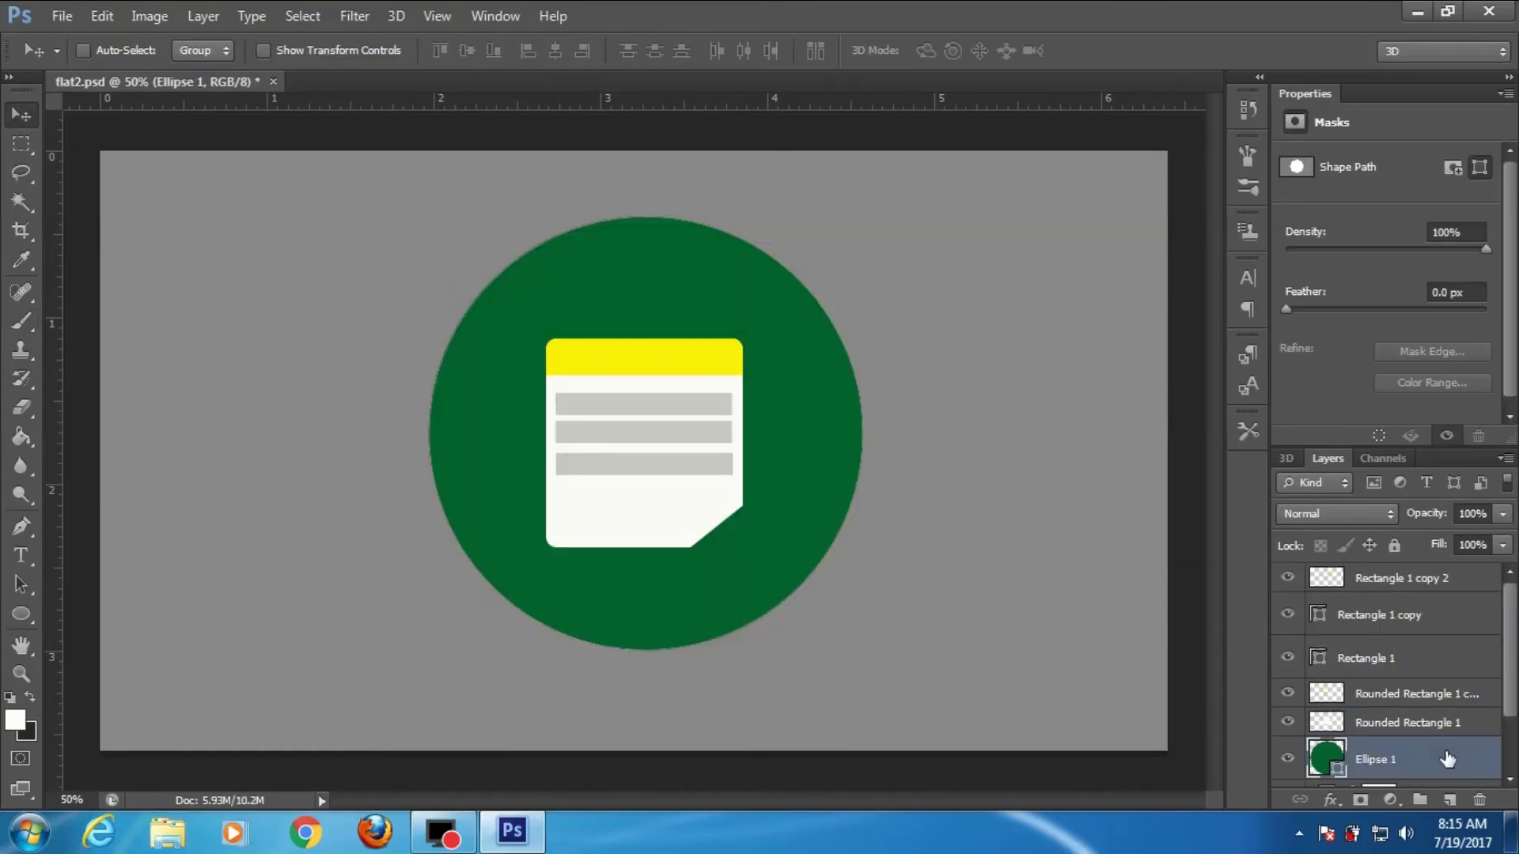
- Rasterize Ellipse 1 and add an empty layer above it
right_click(1446, 753)
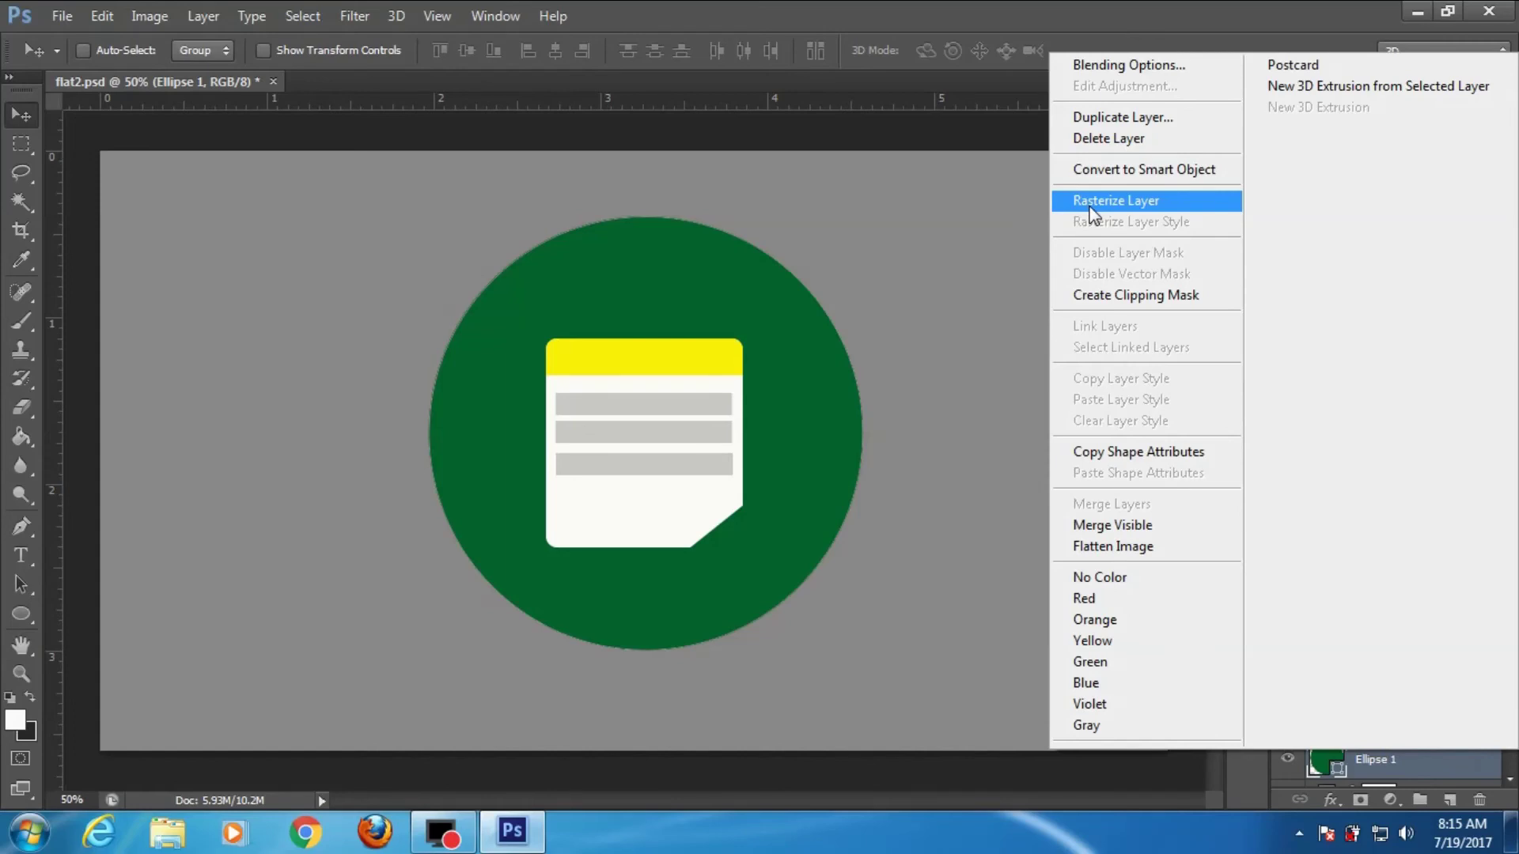
click(1090, 203)
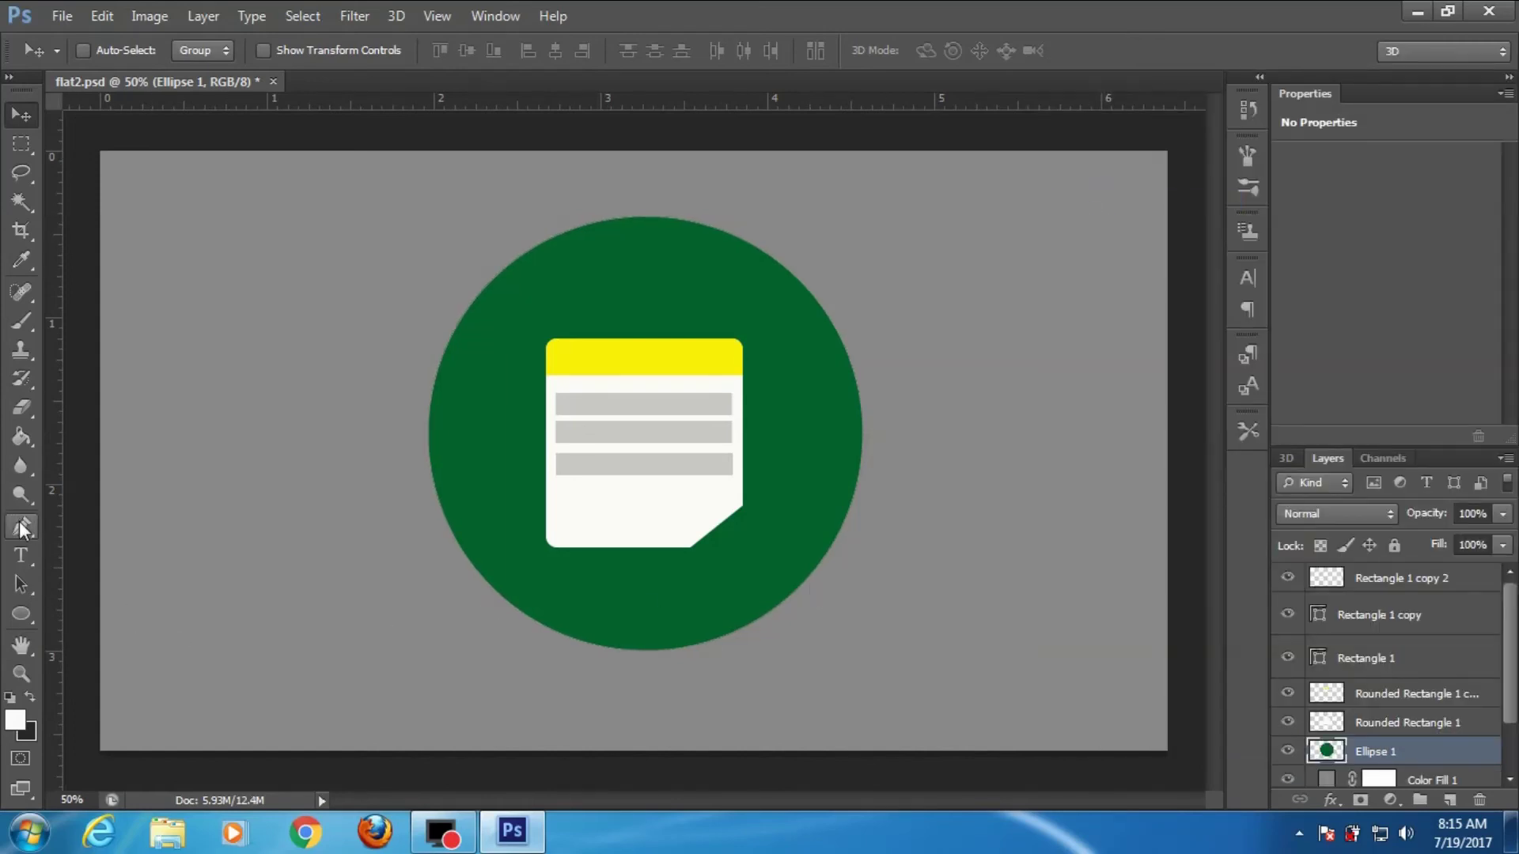
click(1449, 801)
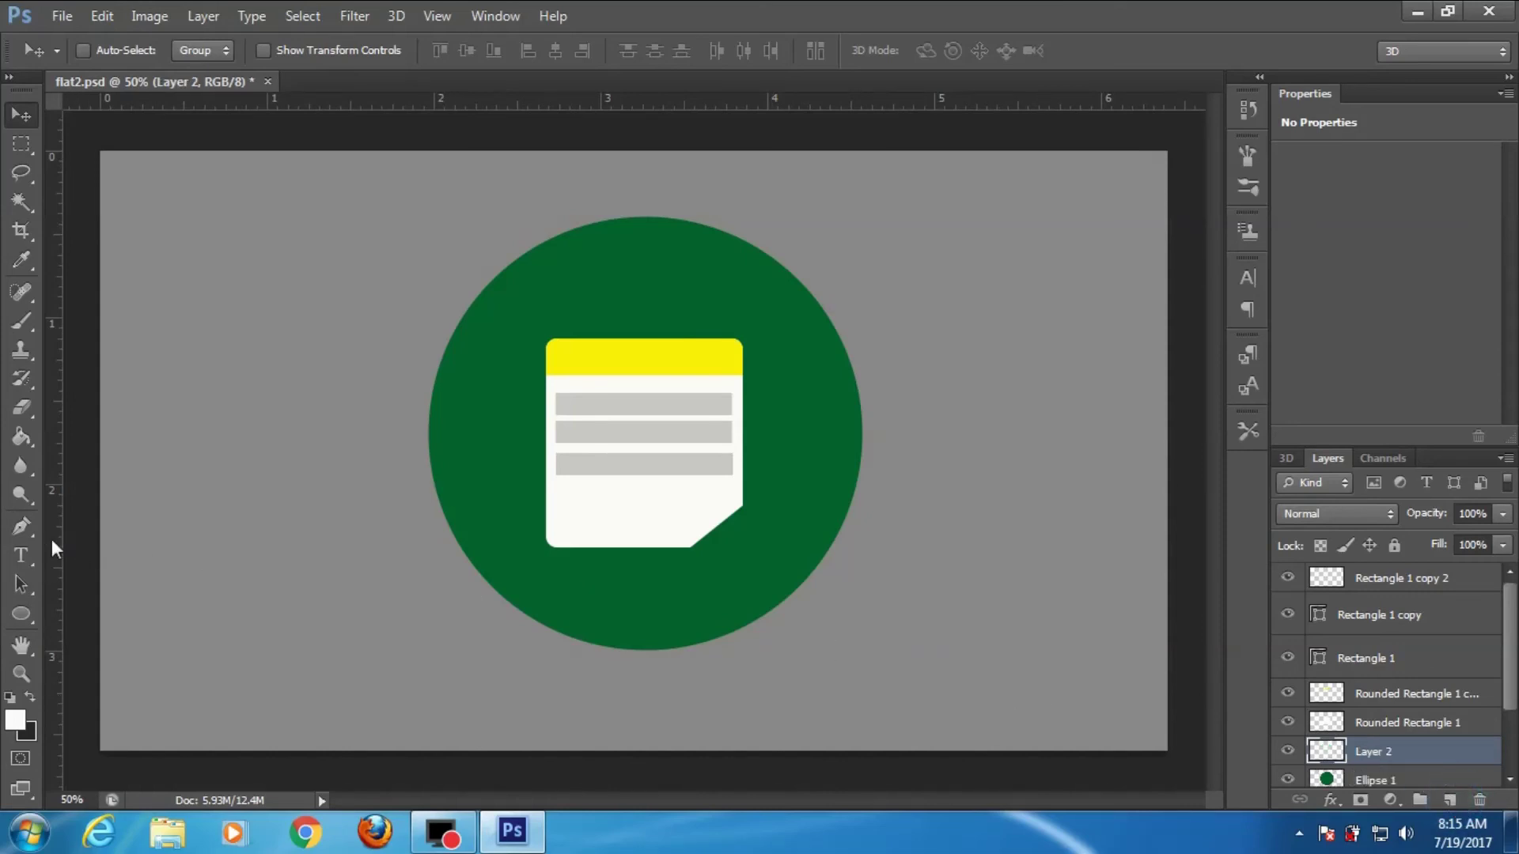
- Draw a closed Pen path from the note's corners diagonally down-right past the circle
click(28, 525)
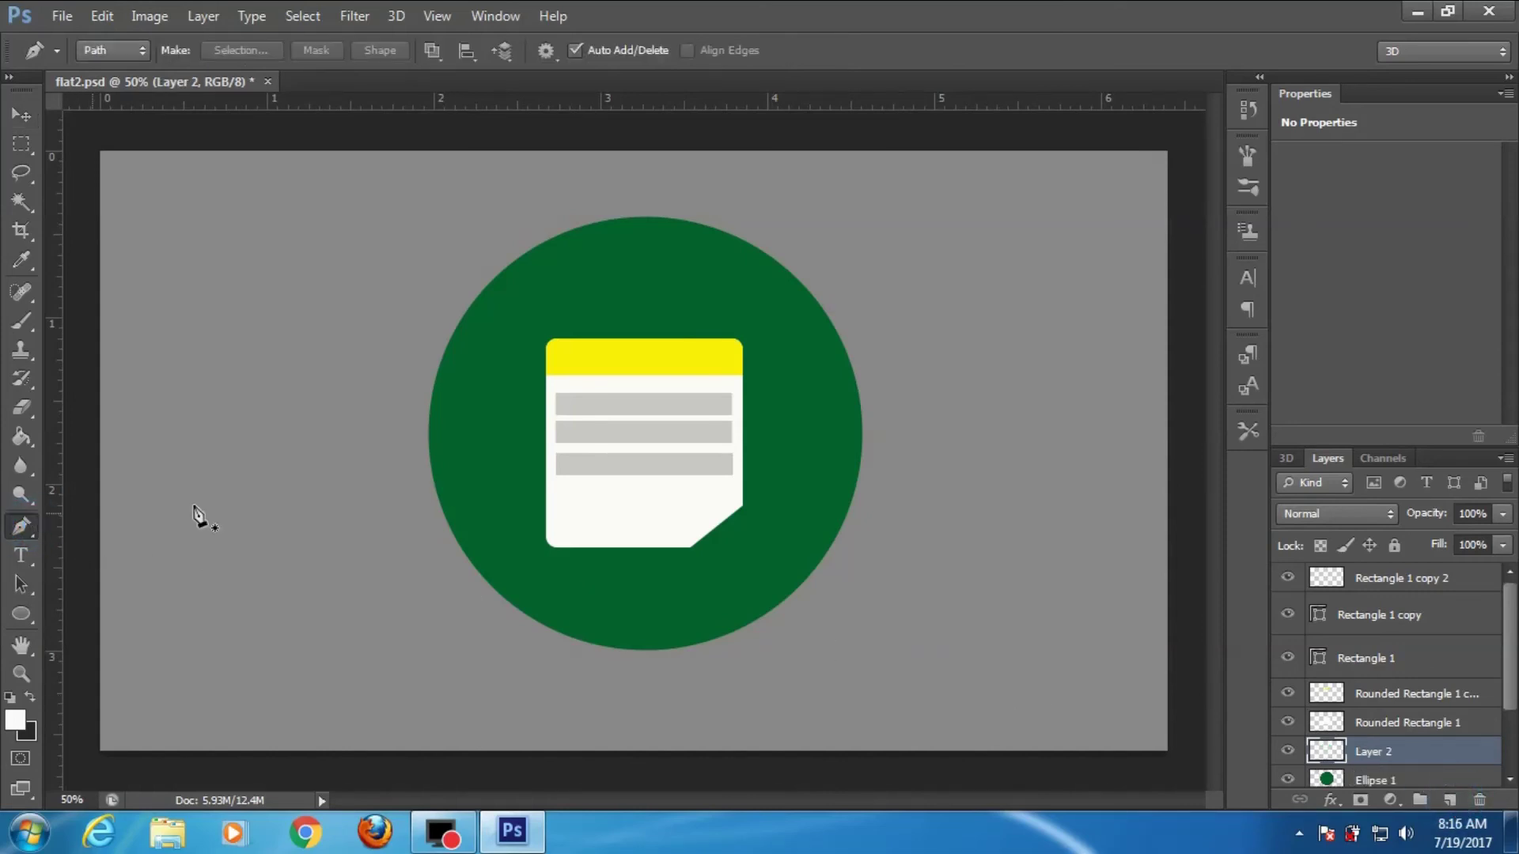
click(547, 545)
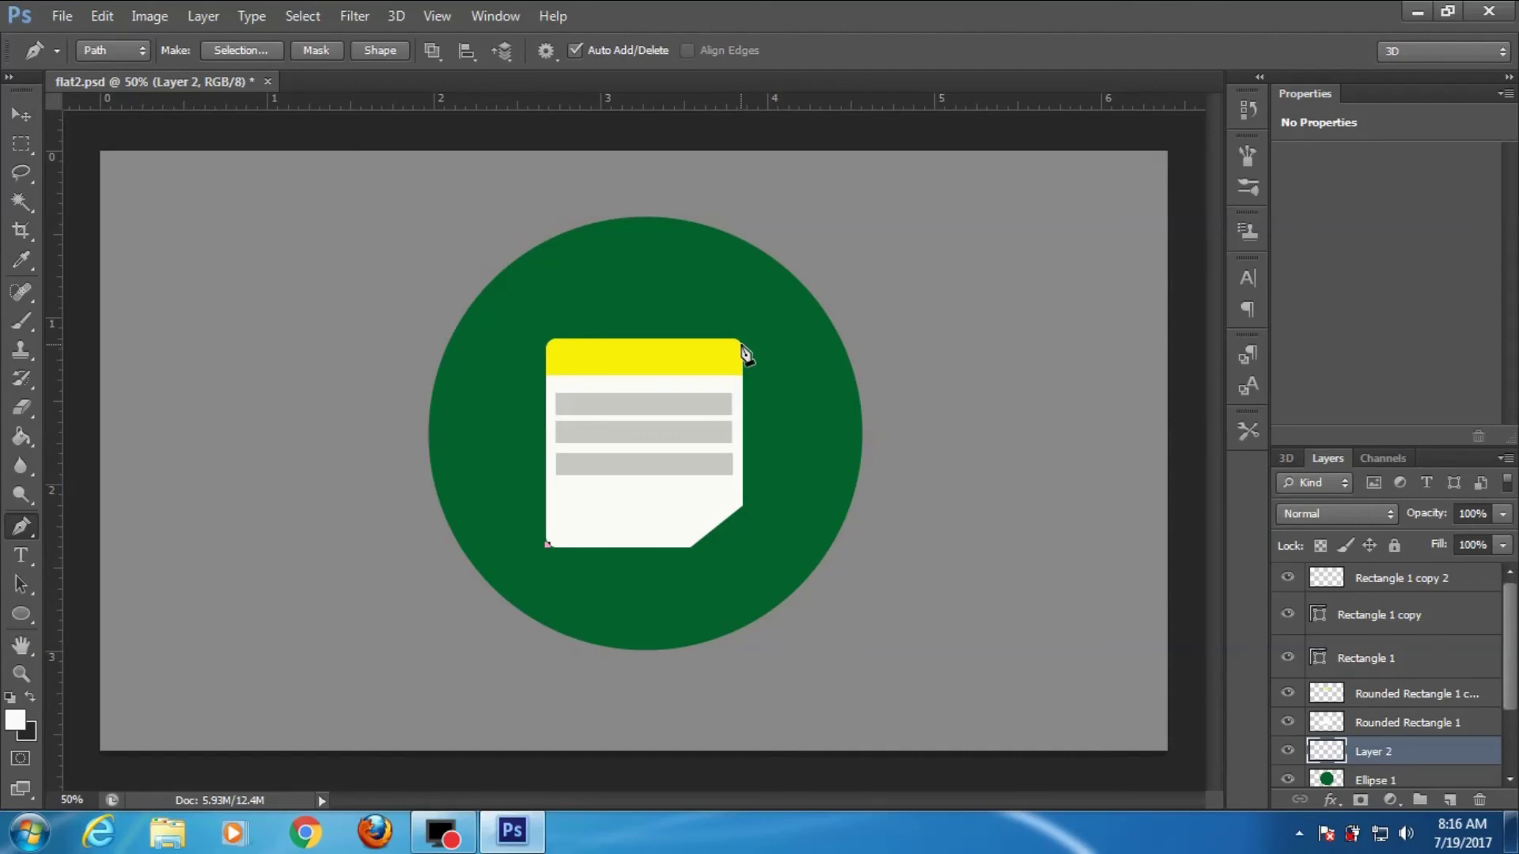
click(740, 341)
click(548, 545)
- Turn the shadow path into a selection, Paint Bucket fill it black, then deselect
click(233, 50)
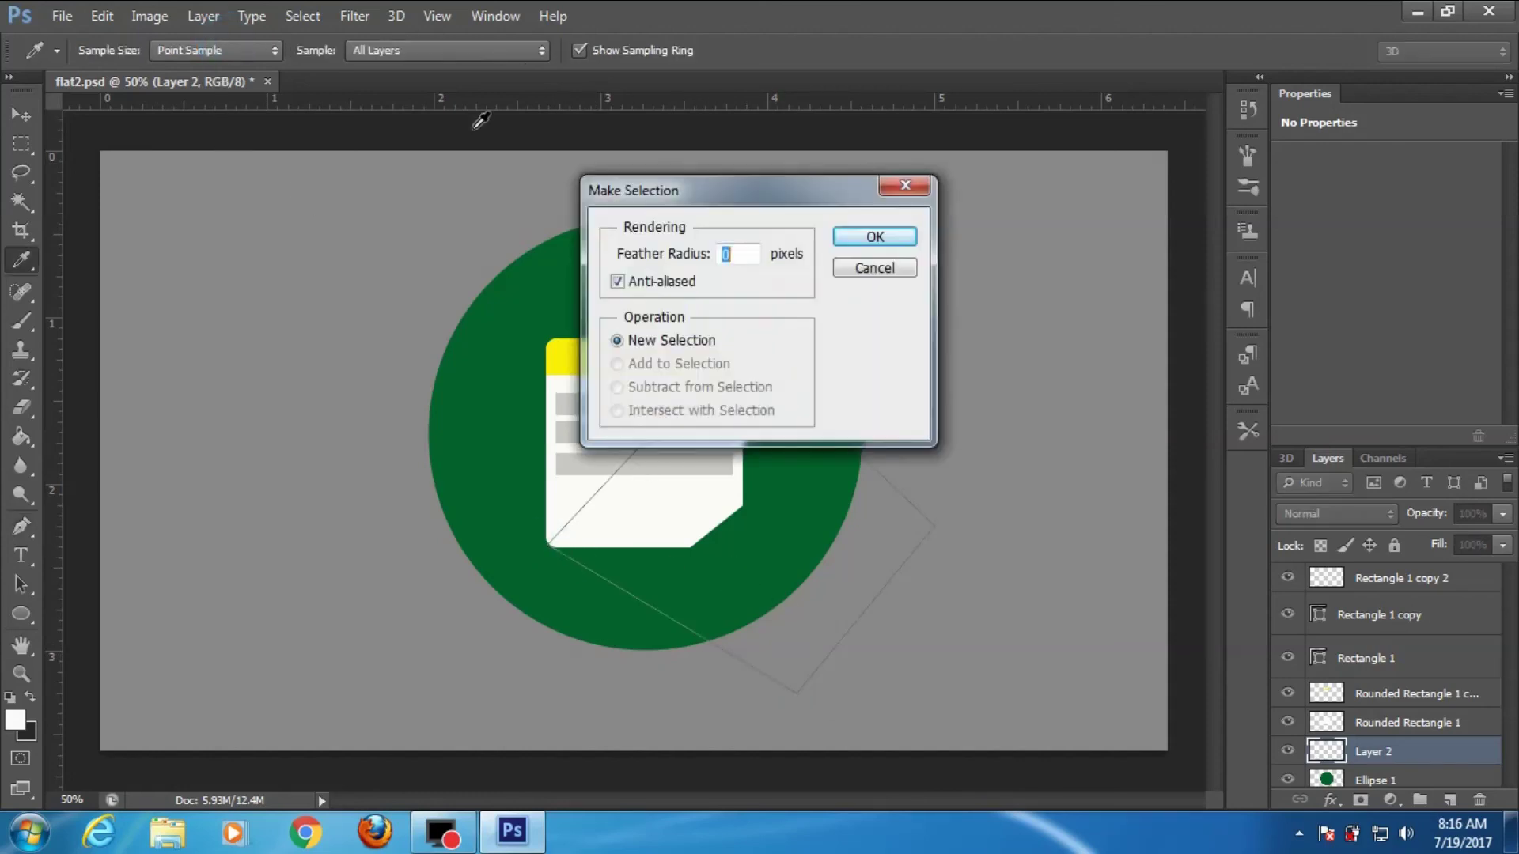
click(869, 239)
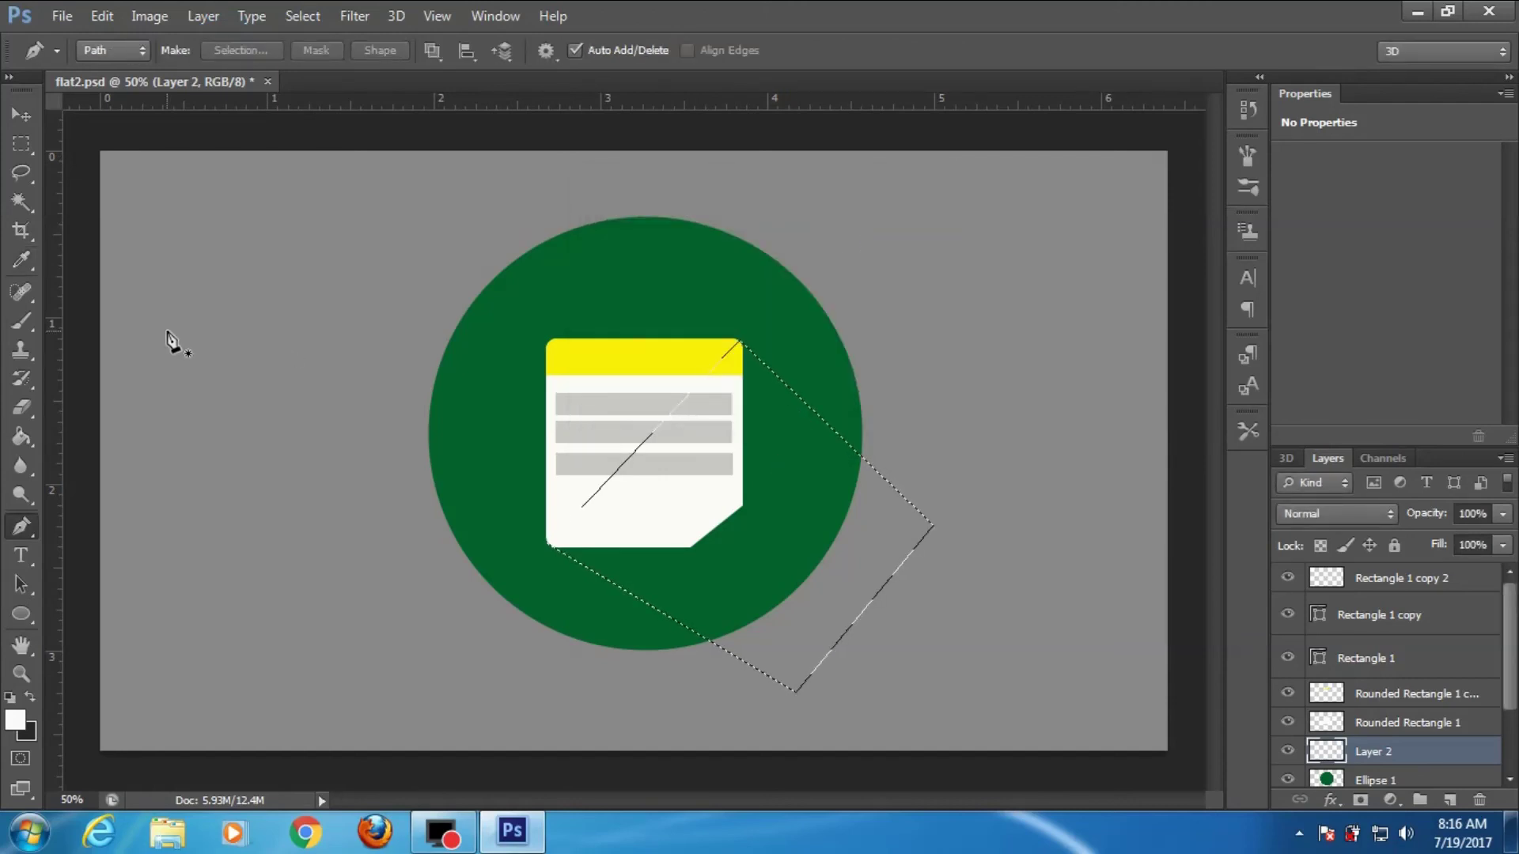
click(22, 437)
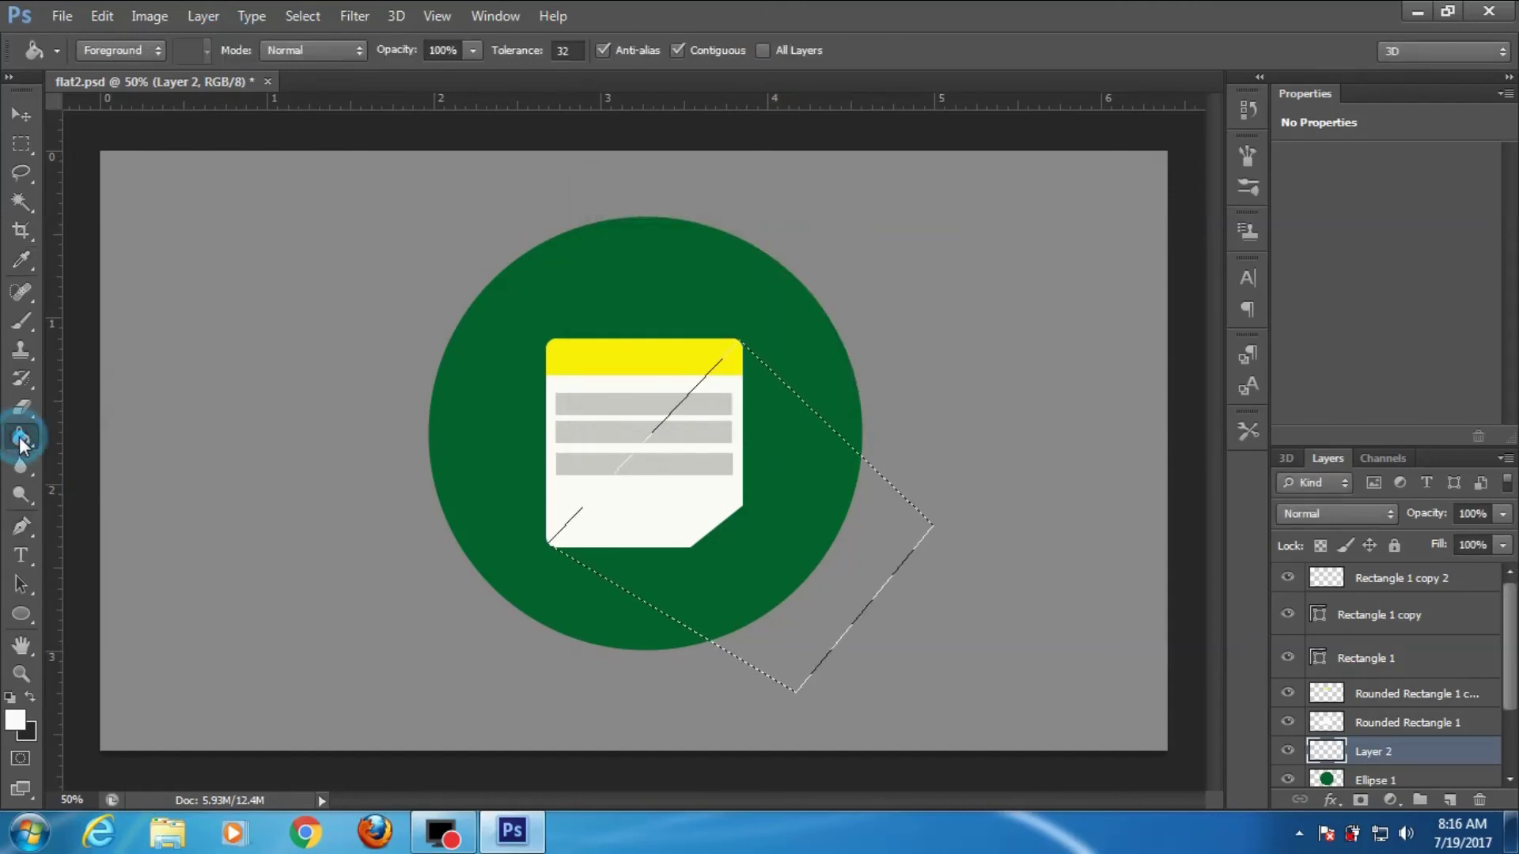
click(19, 724)
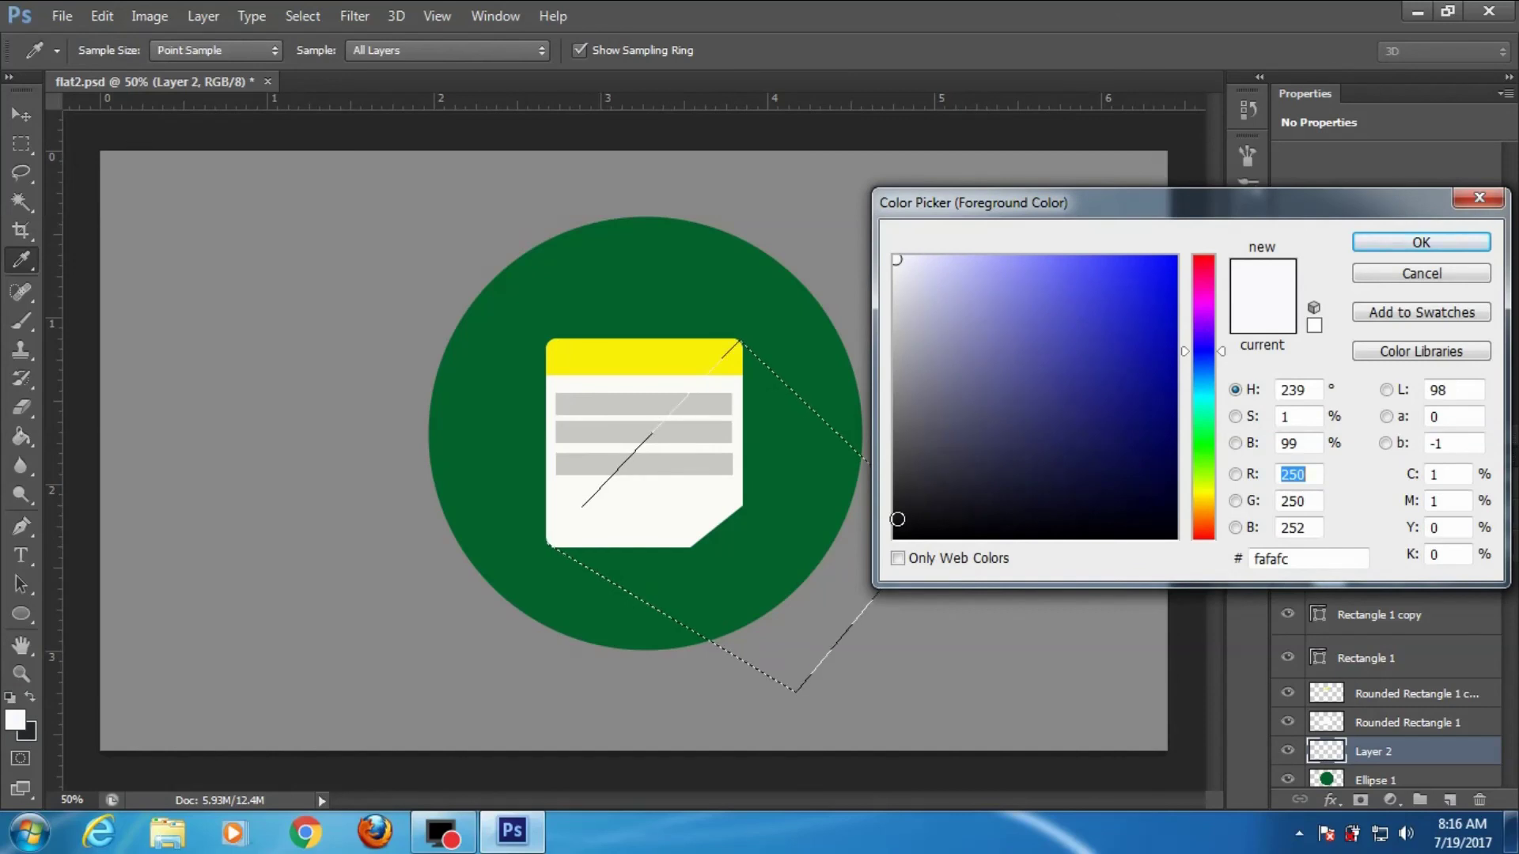
click(896, 538)
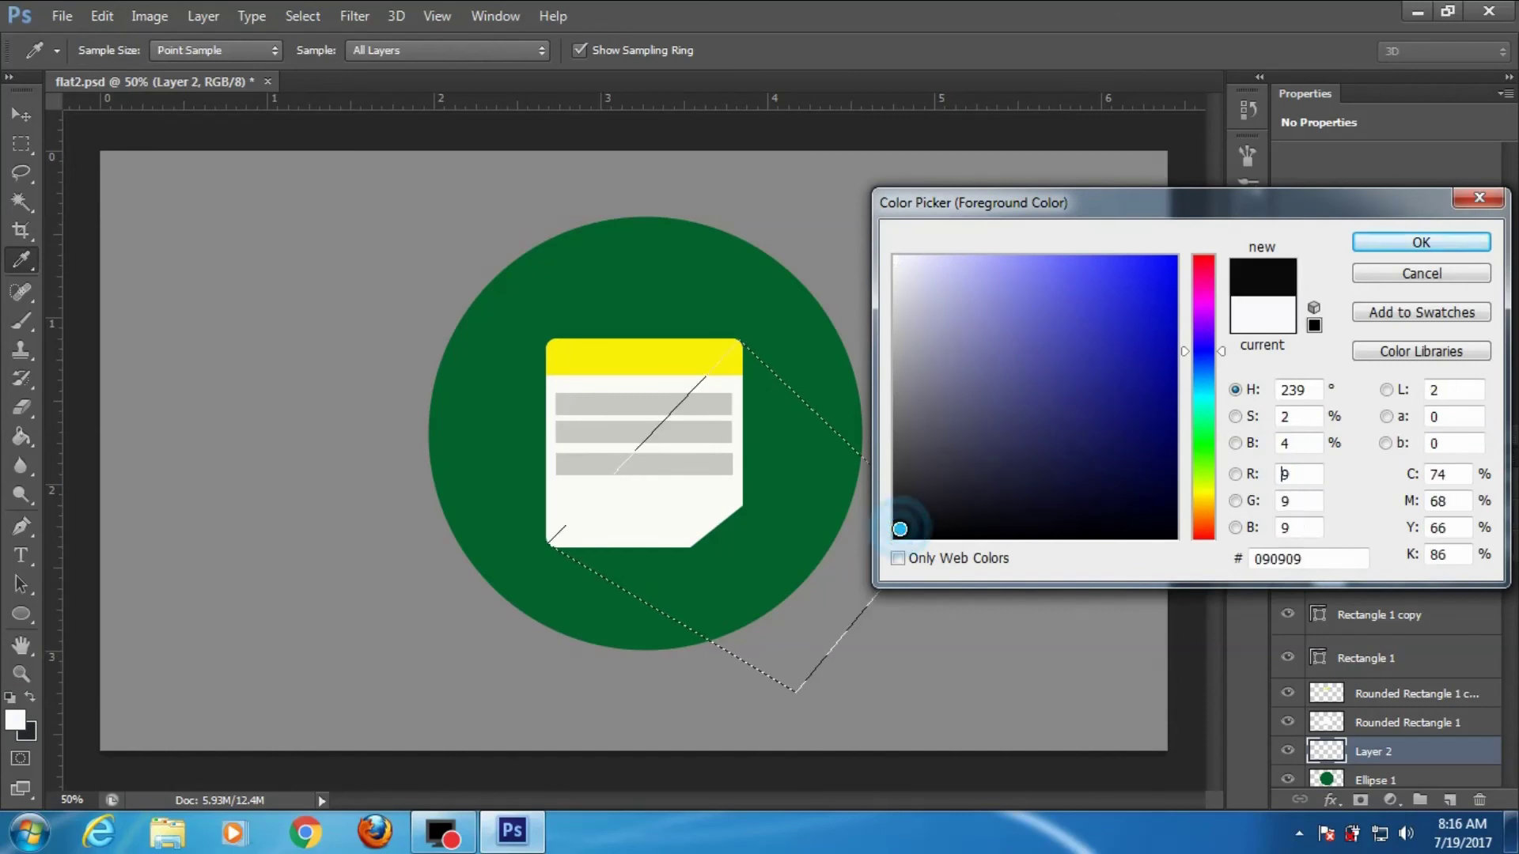
click(1394, 244)
click(726, 531)
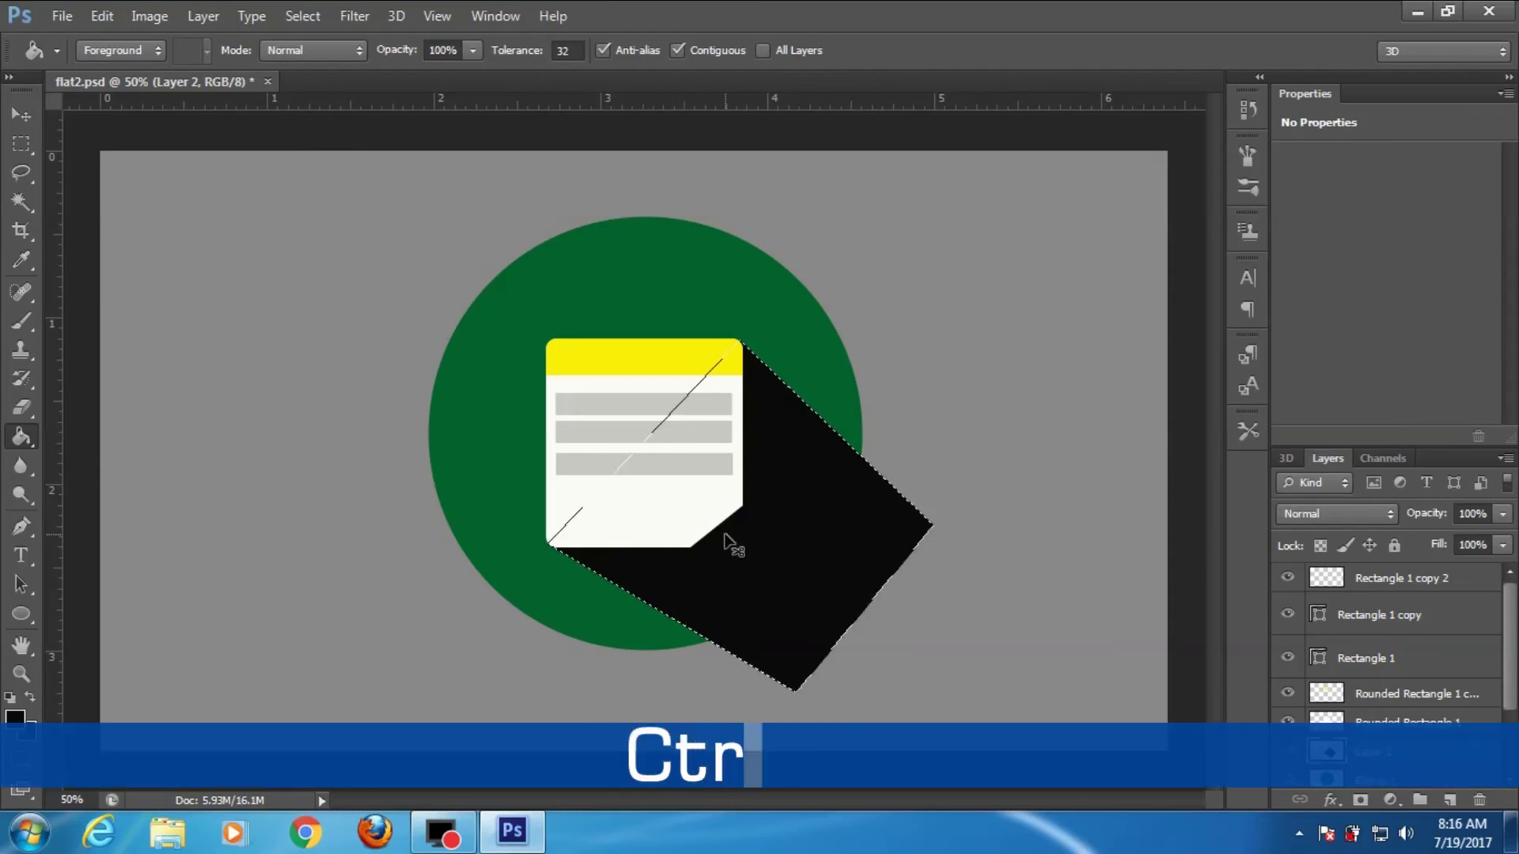
key(ctrl+d)
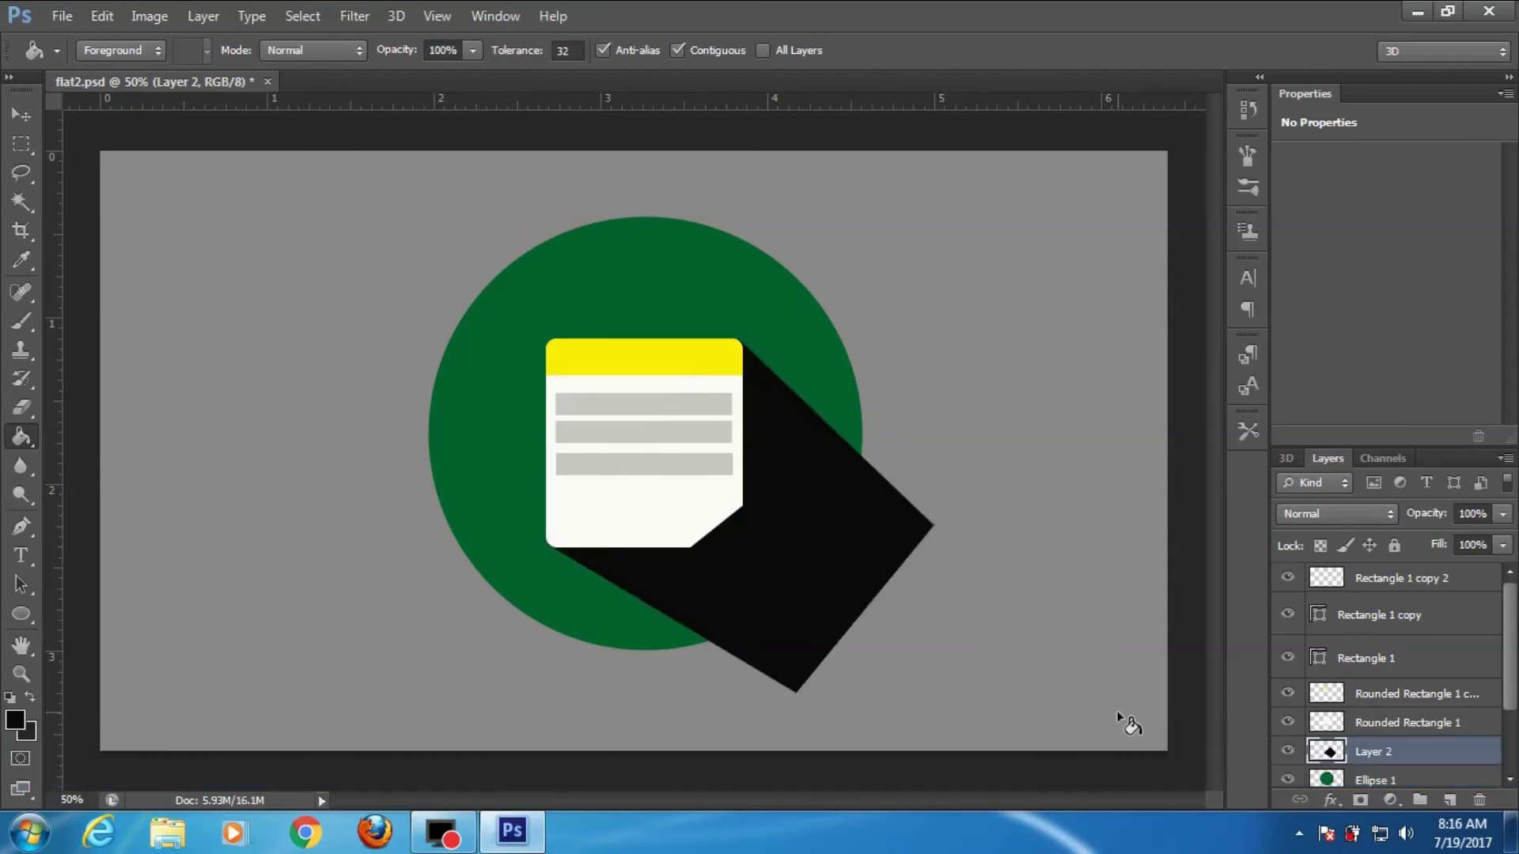
- Select Ellipse 1's pixels, invert, and delete Layer 2's shadow outside the circle
click(1384, 780)
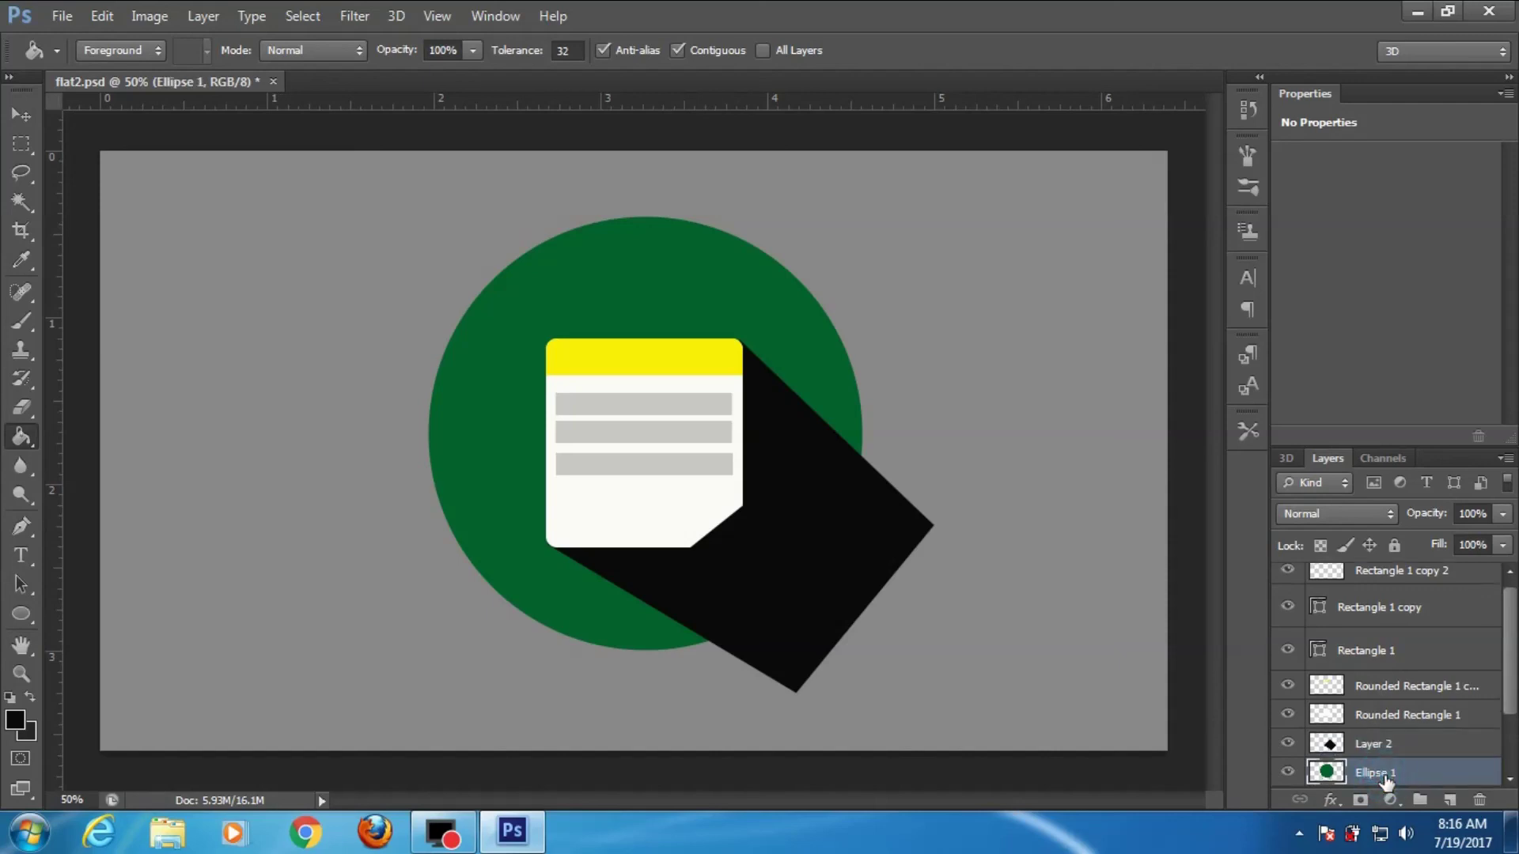
right_click(1327, 772)
click(1302, 304)
key(ctrl+shift+i)
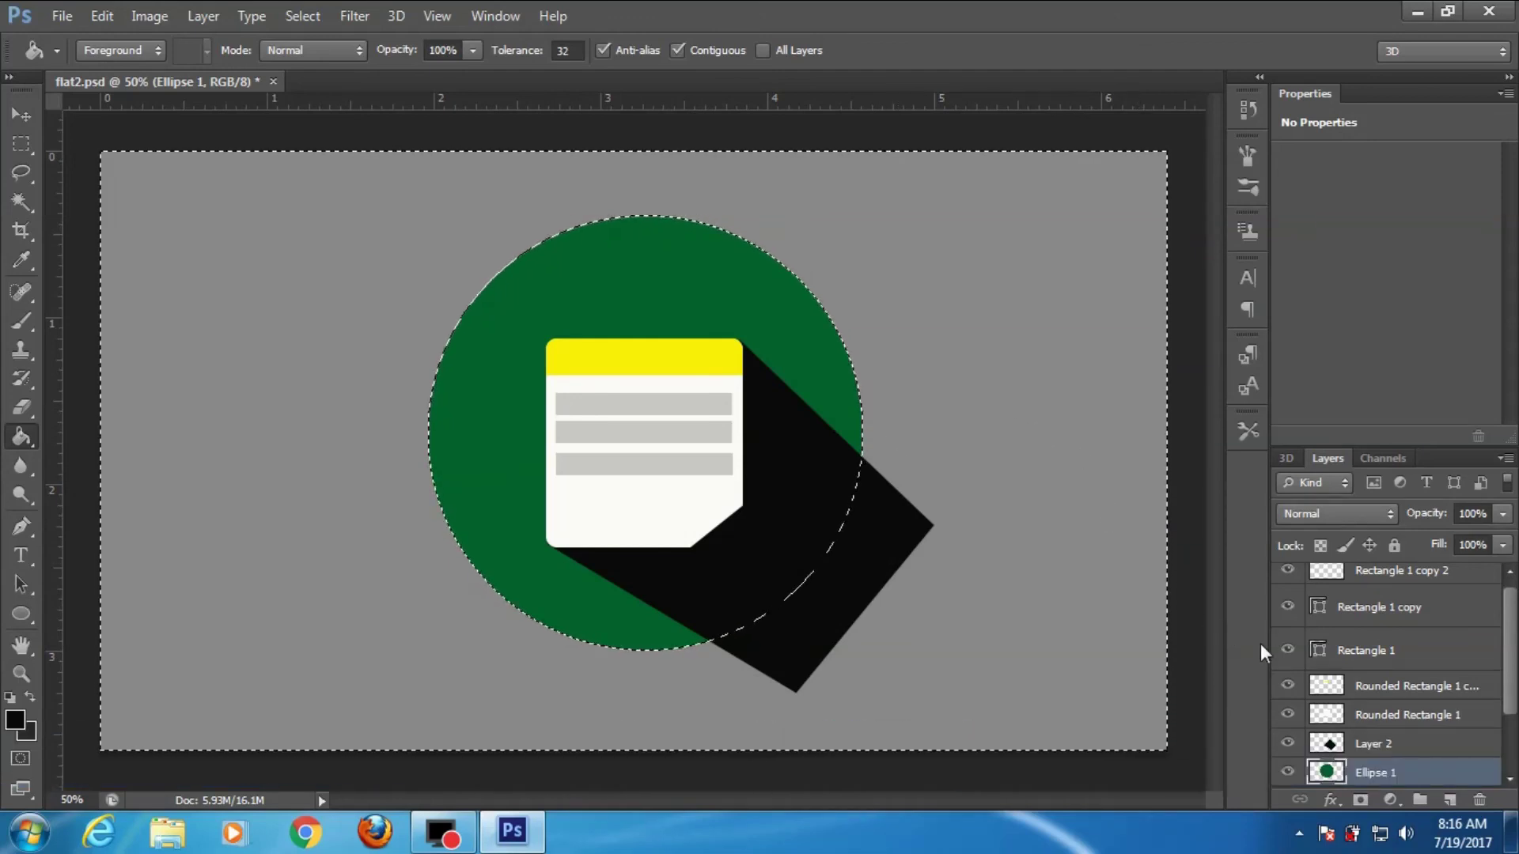
click(1396, 743)
key(Delete)
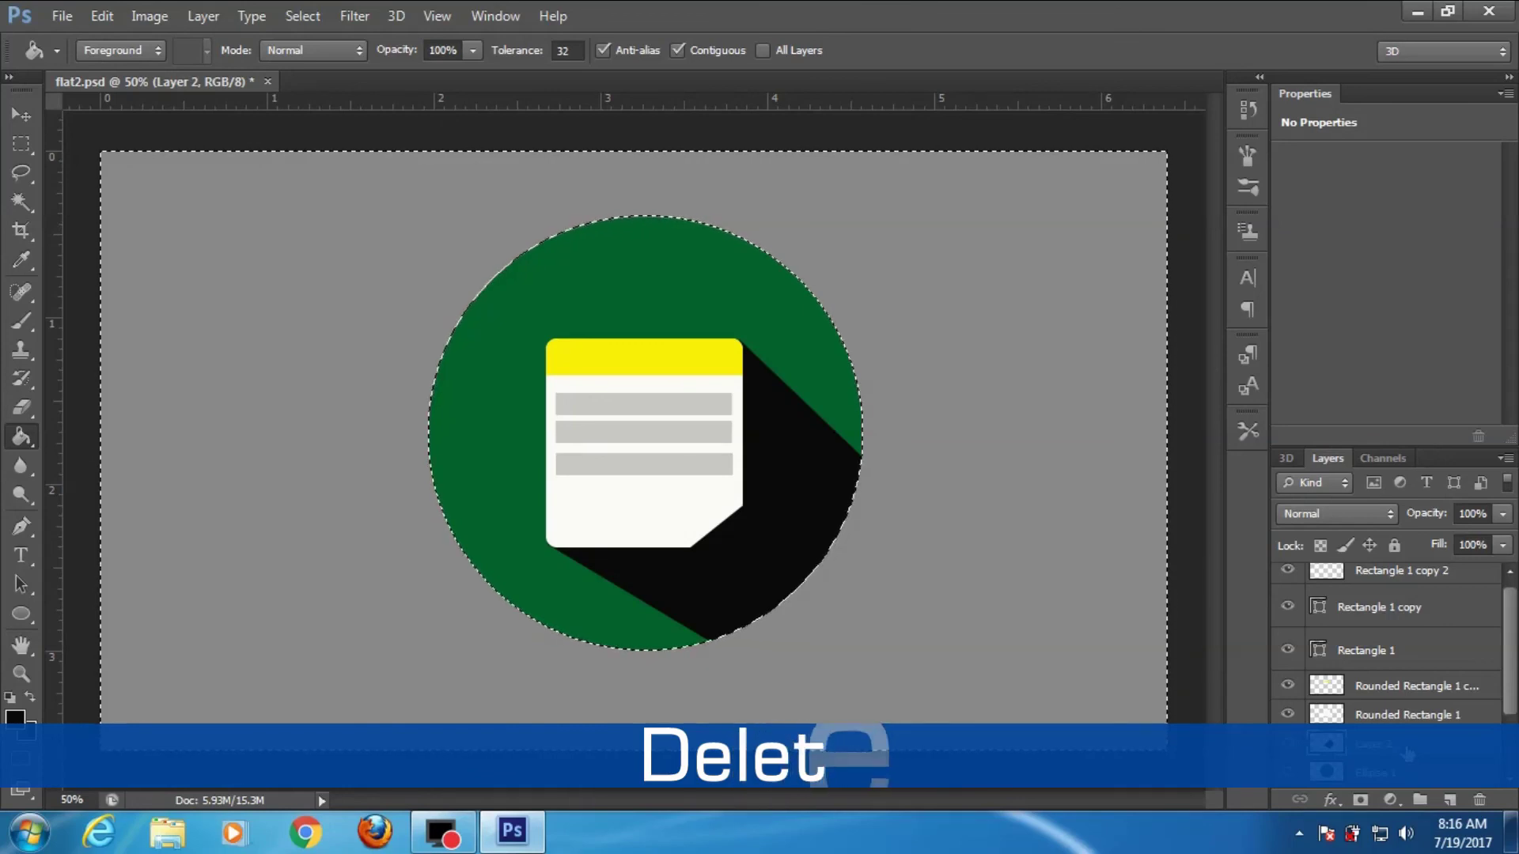
key(ctrl+d)
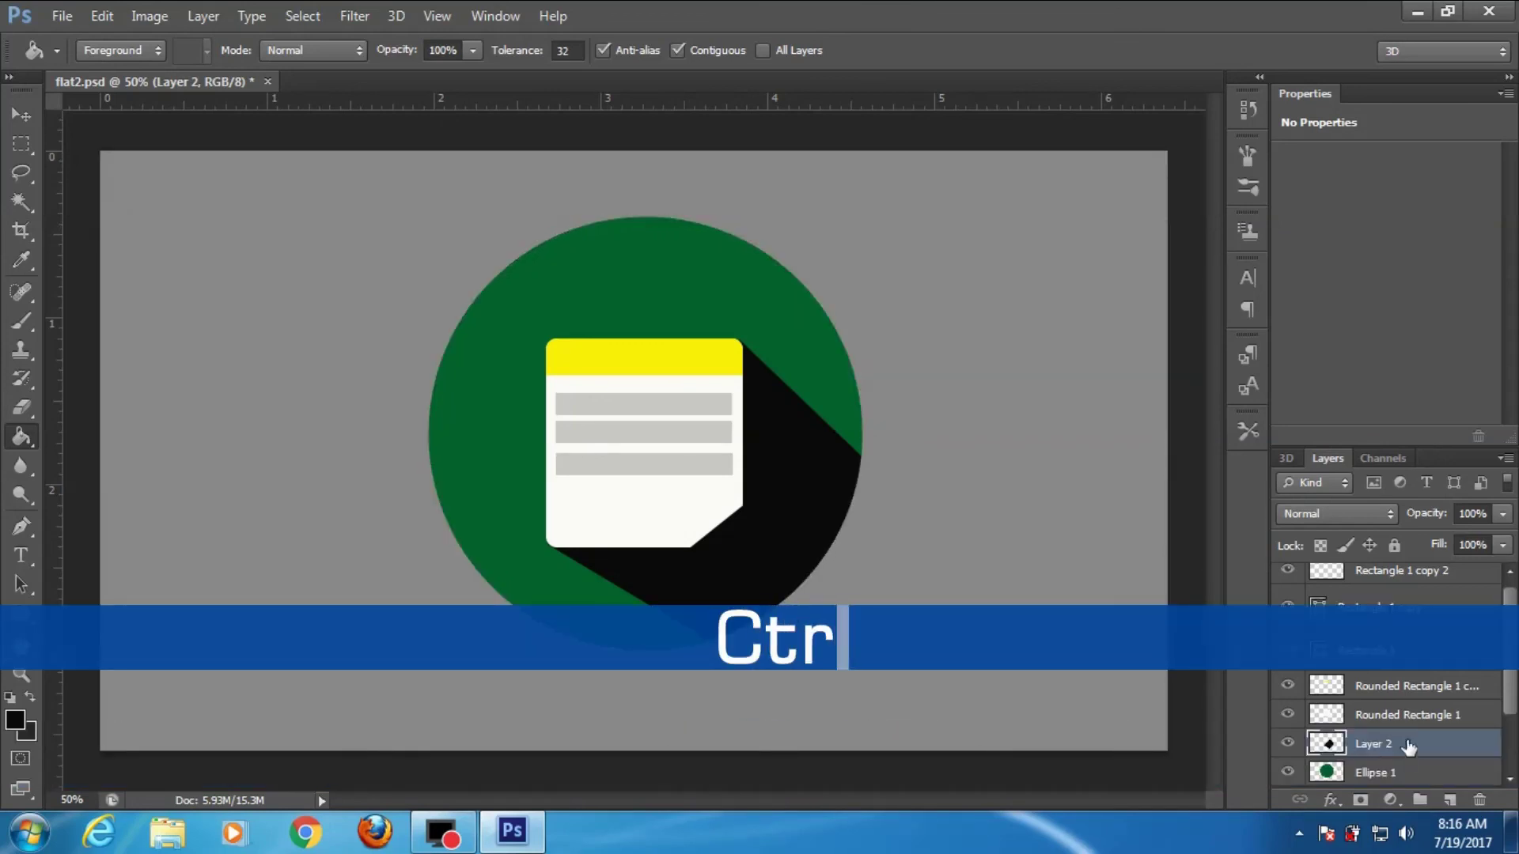
- Lower Layer 2's opacity to 20%
click(1502, 513)
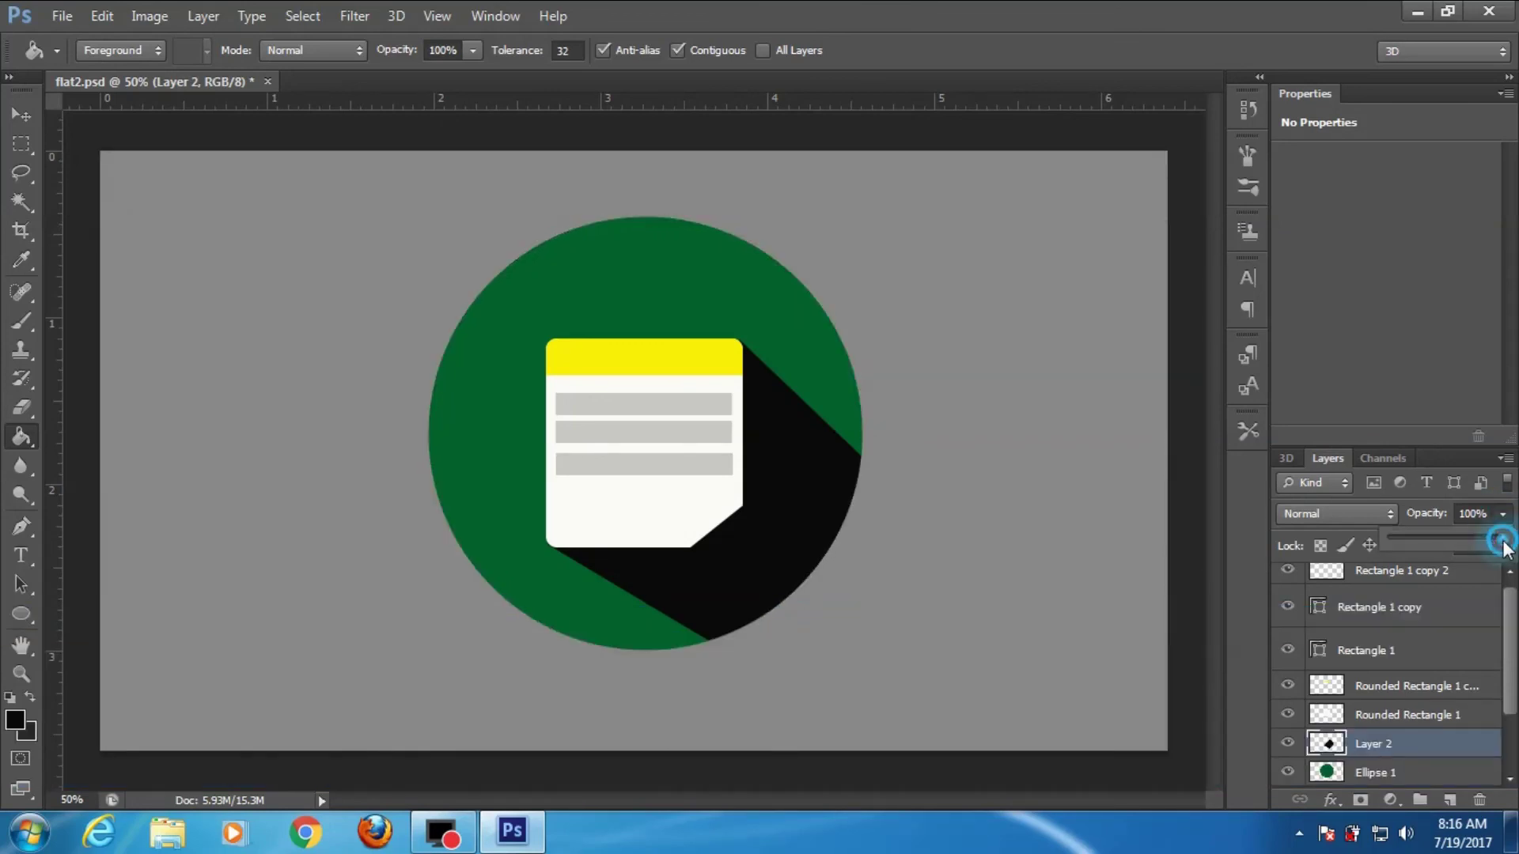
drag(1454, 538, 1411, 536)
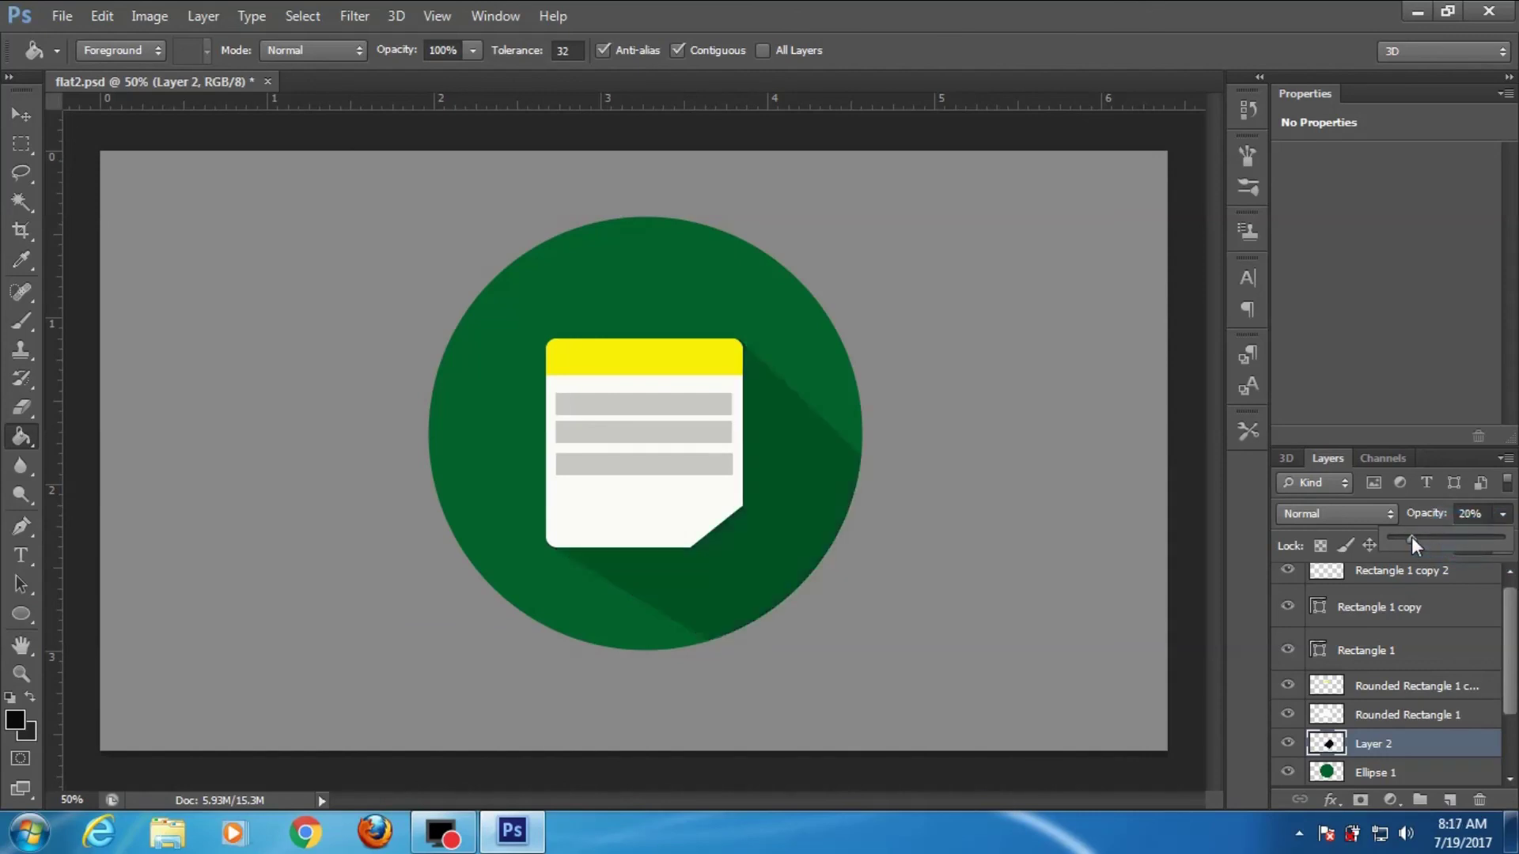